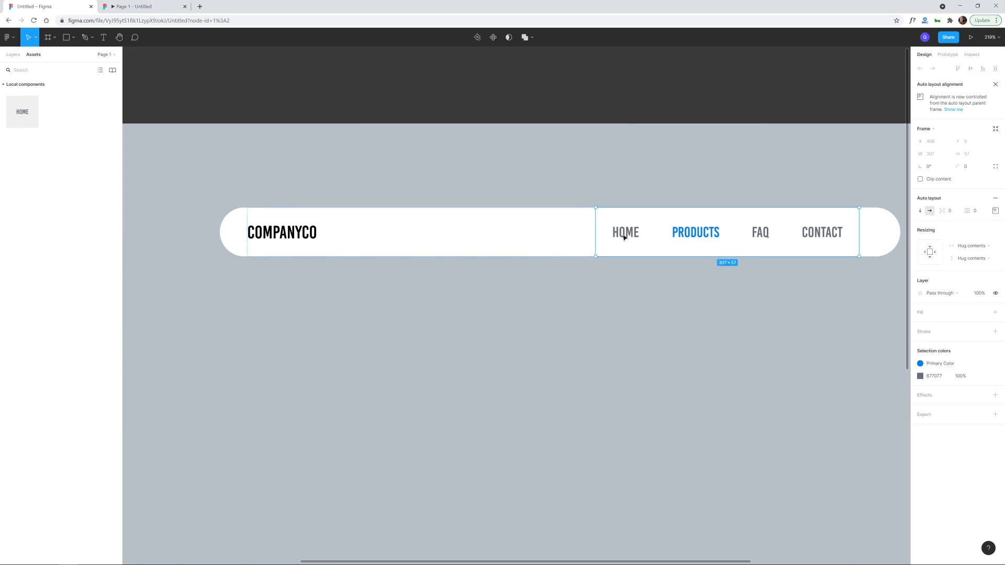
# Step: Examine the finished navigation bar's logo, link components and nested auto layout frames
pyautogui.moveTo(632, 235); pyautogui.dragTo(673, 243)
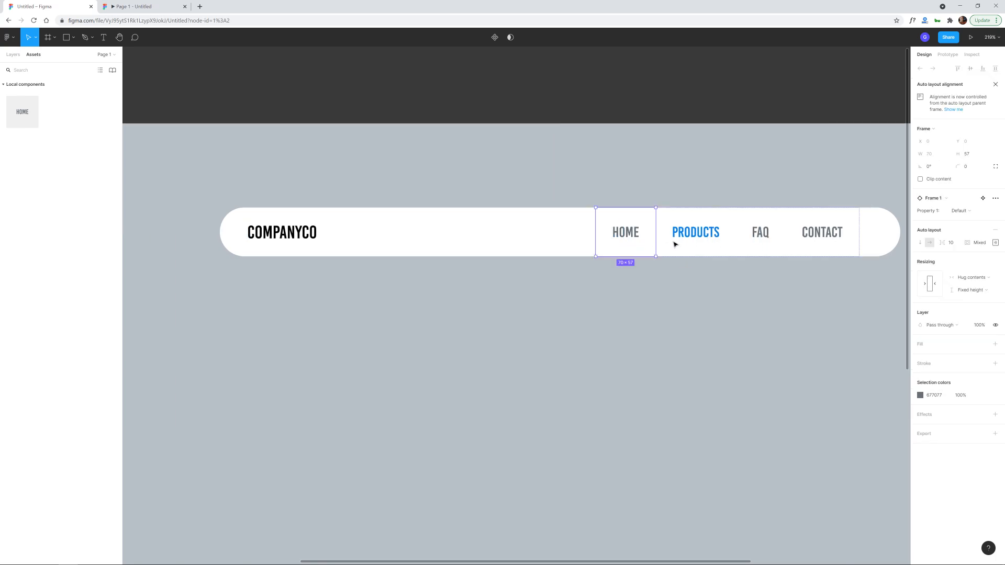
pyautogui.click(465, 300)
pyautogui.click(287, 242)
pyautogui.moveTo(281, 238); pyautogui.dragTo(755, 270)
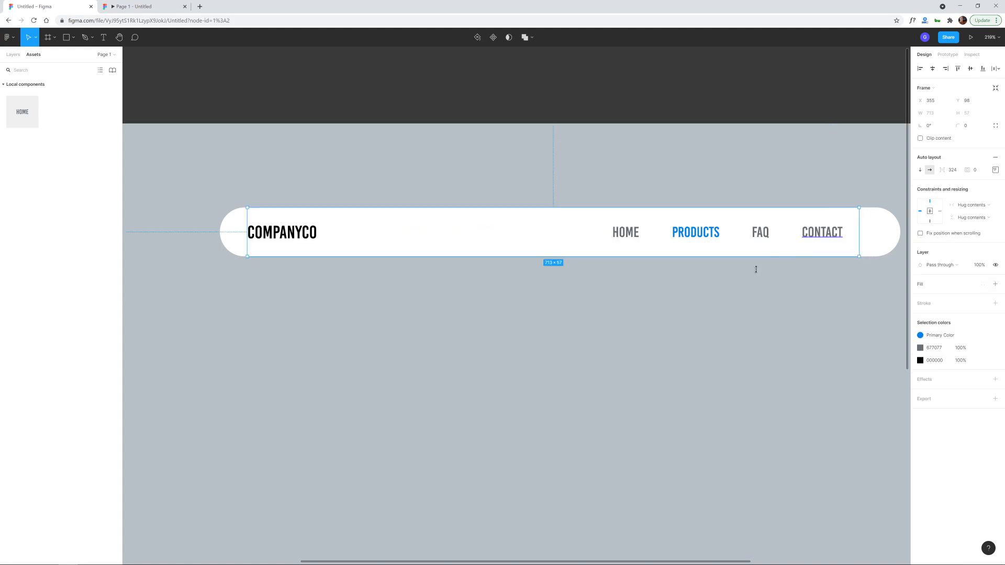
pyautogui.click(674, 303)
pyautogui.scroll(-5, 717, 295)
pyautogui.moveTo(720, 326); pyautogui.dragTo(664, 305)
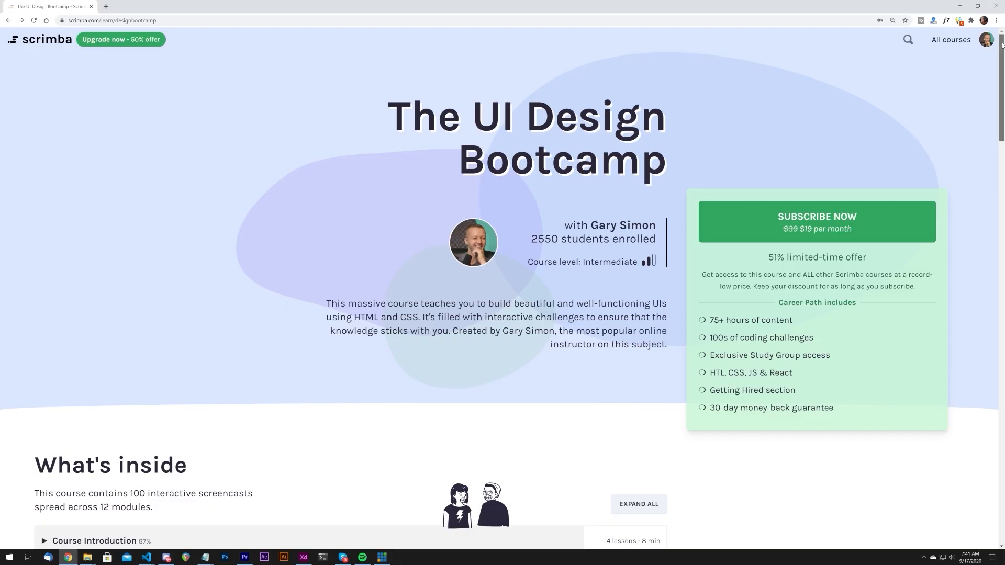
# Step: Look through the UI Design Bootcamp course page on Scrimba and skim the Defining the HTML lesson
pyautogui.moveTo(1001, 45); pyautogui.dragTo(1002, 136)
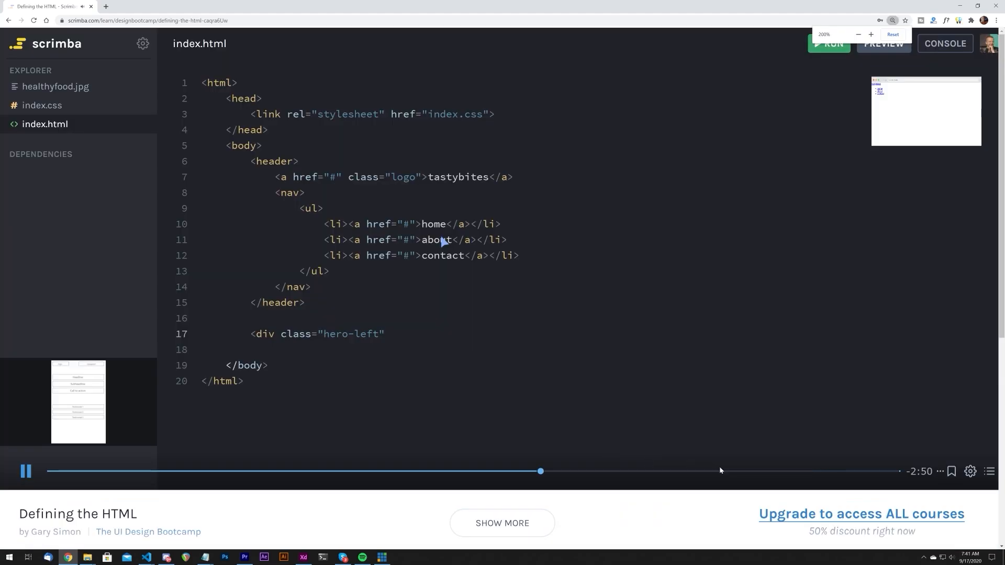
pyautogui.click(672, 472)
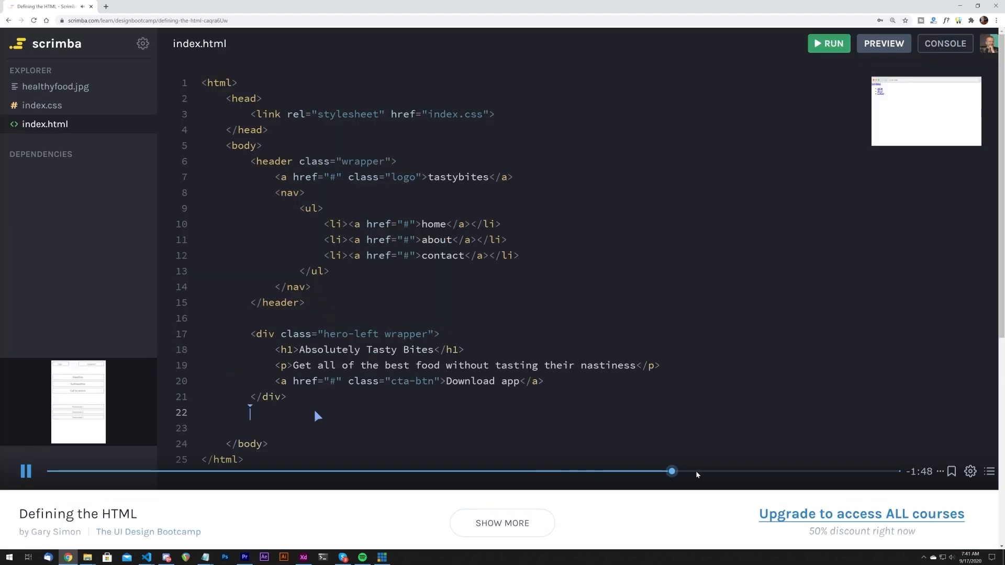
pyautogui.click(768, 471)
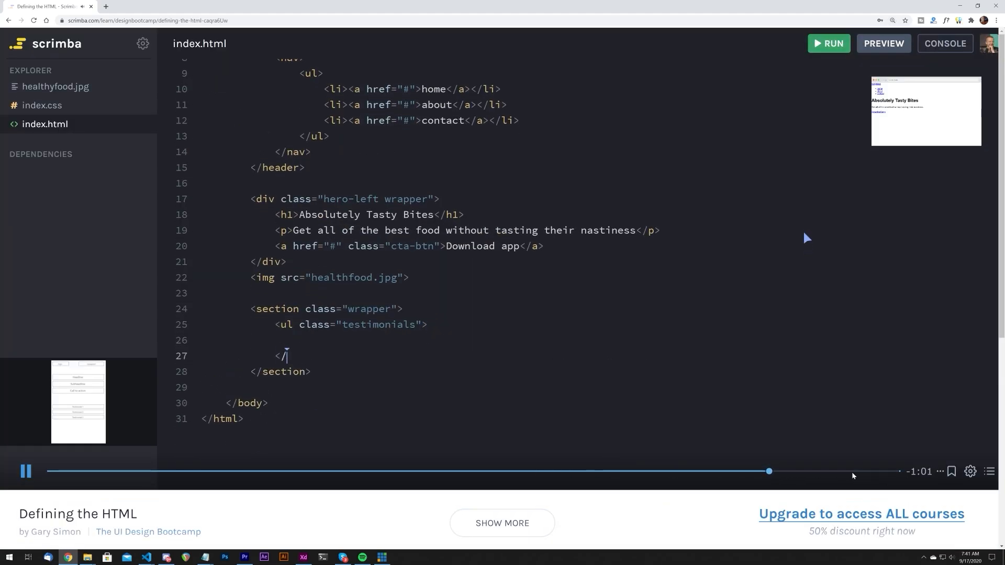
pyautogui.click(851, 472)
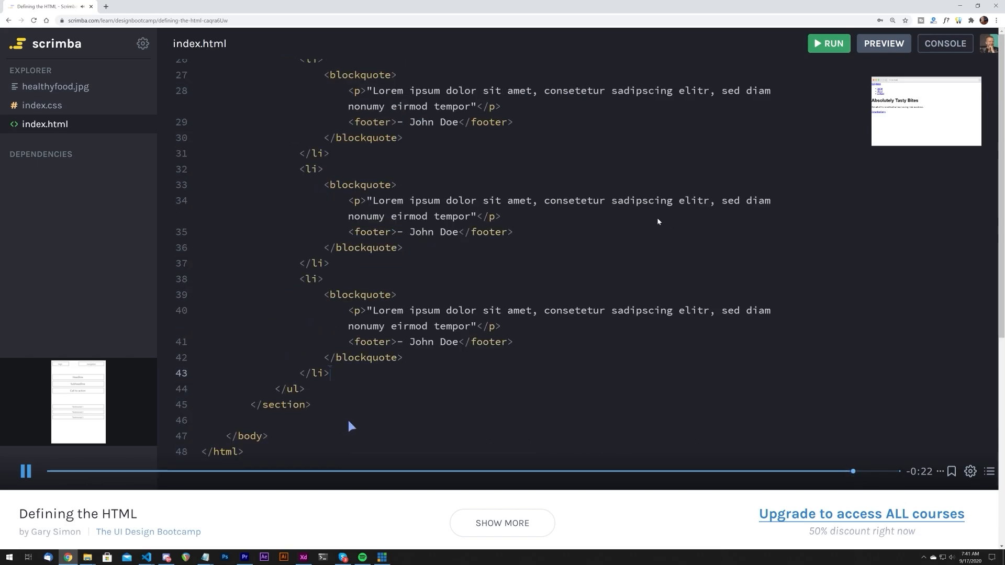
pyautogui.click(8, 20)
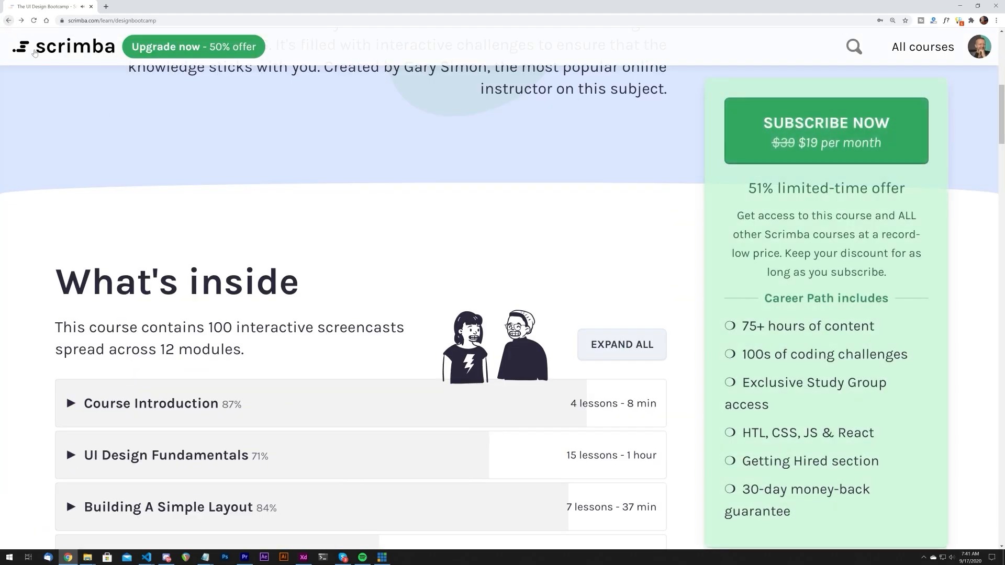
pyautogui.scroll(-4, 233, 225)
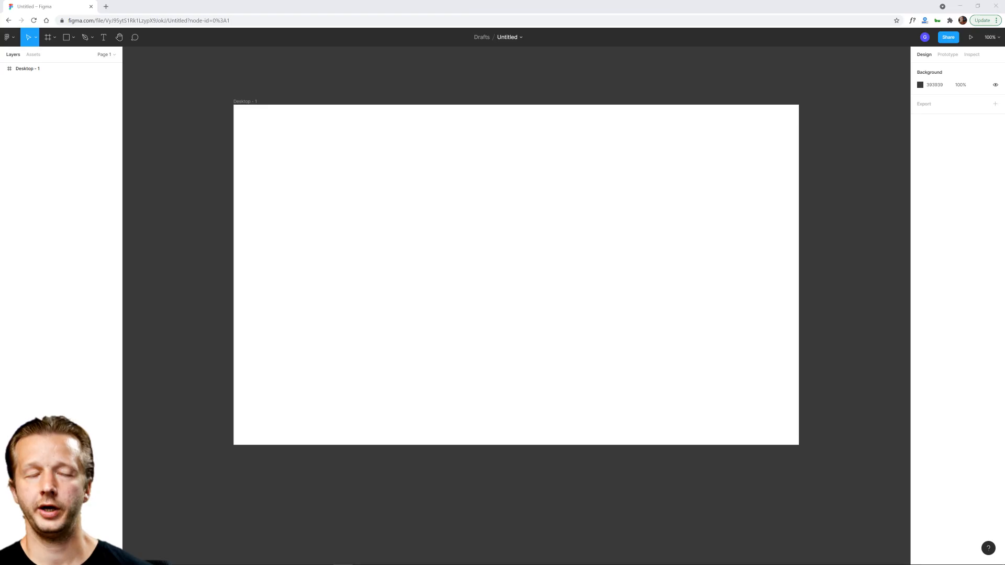
# Step: Change the Desktop - 1 frame's fill to the light blue-grey B8C0C7
pyautogui.click(397, 94)
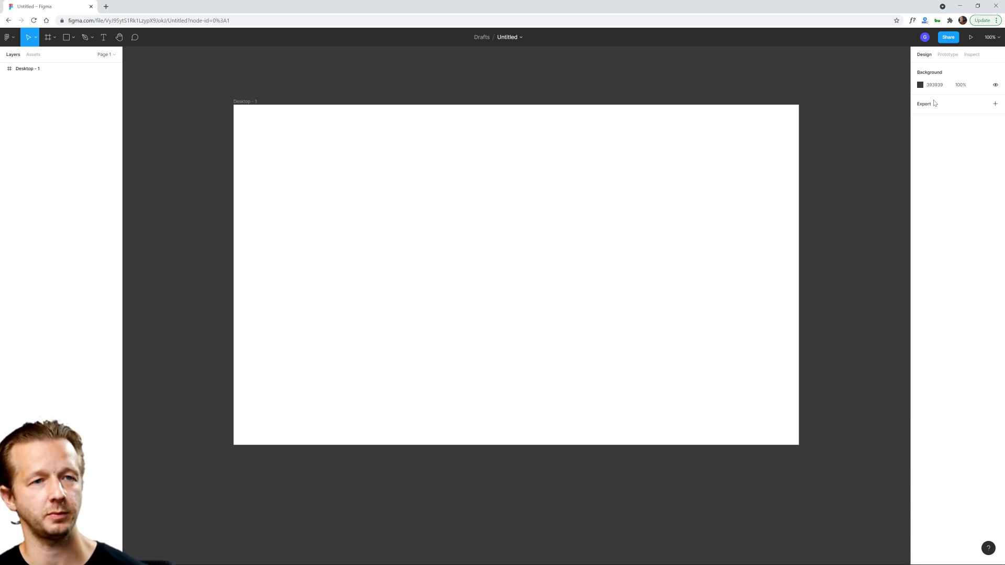
pyautogui.click(603, 164)
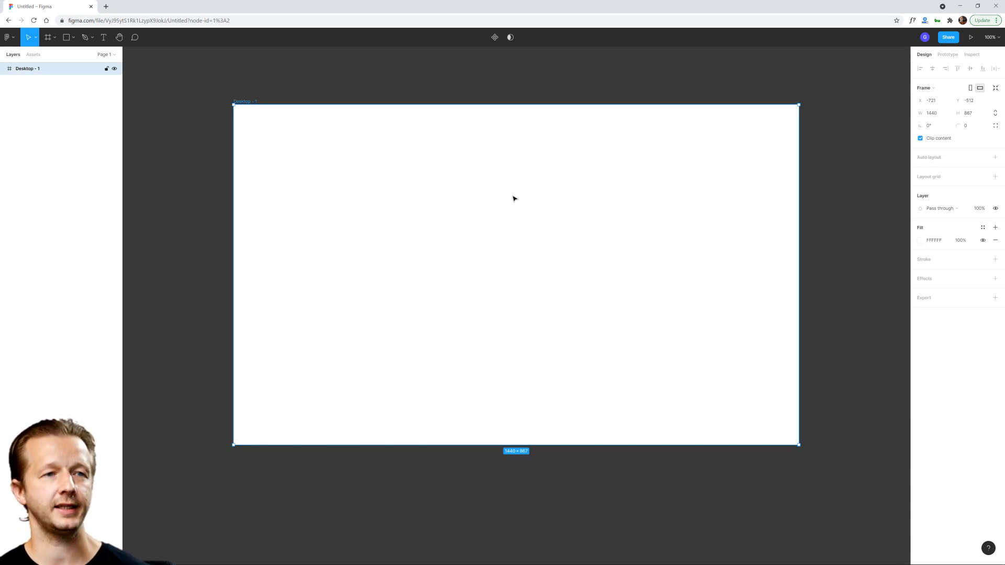
pyautogui.click(922, 241)
pyautogui.click(879, 355)
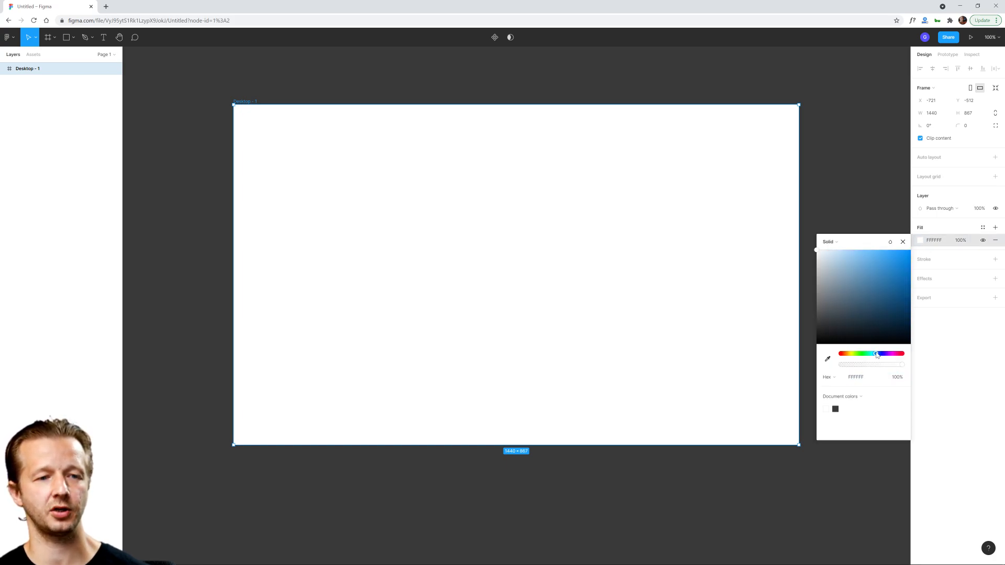
pyautogui.moveTo(835, 275); pyautogui.dragTo(824, 274)
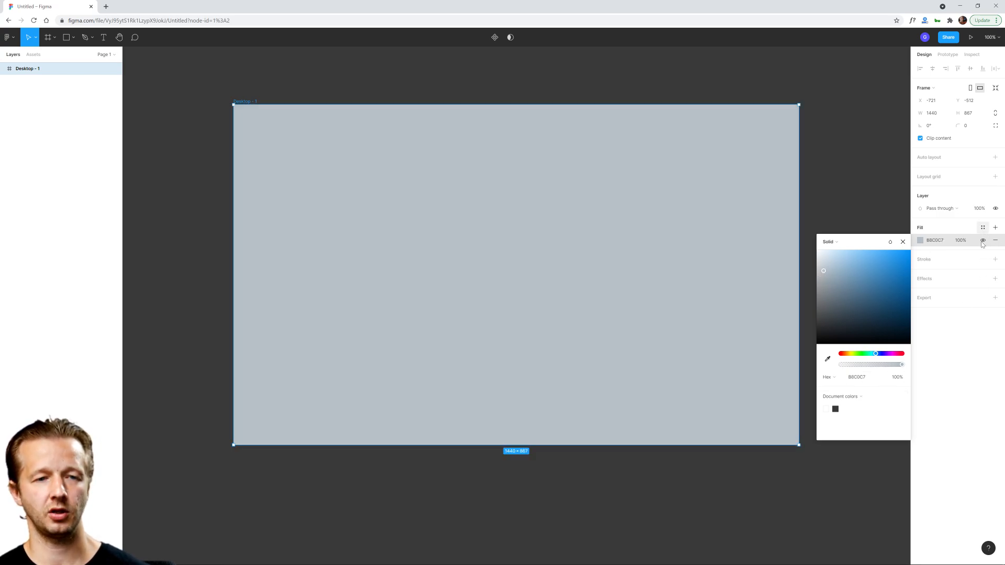
pyautogui.click(972, 415)
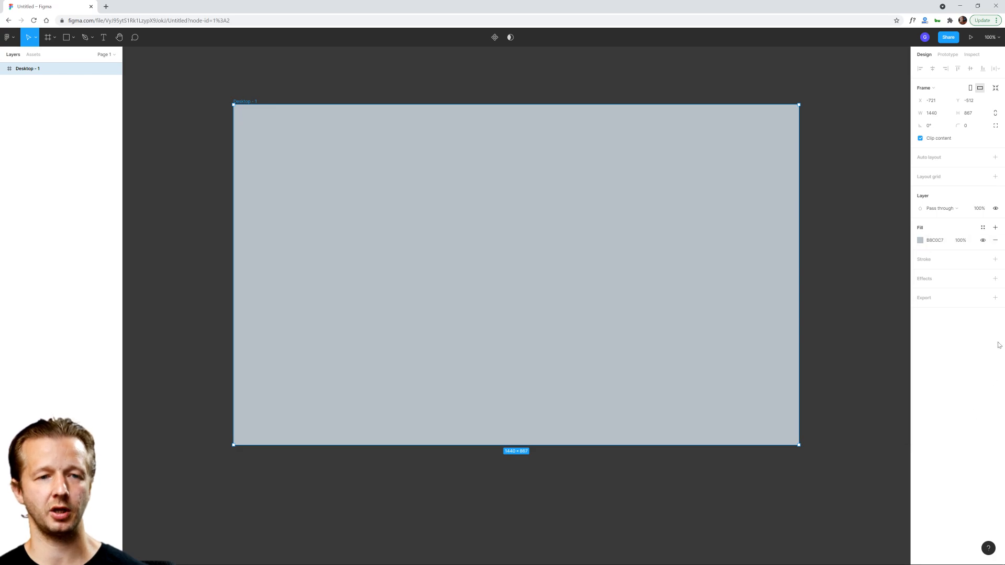
# Step: Save the frame's fill as a new color style named Background
pyautogui.click(983, 229)
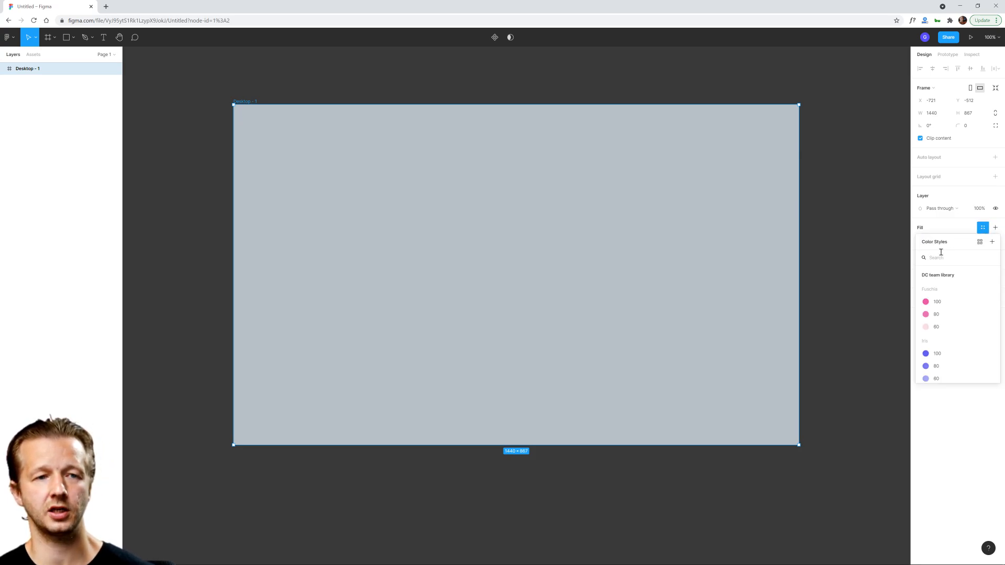
pyautogui.click(992, 242)
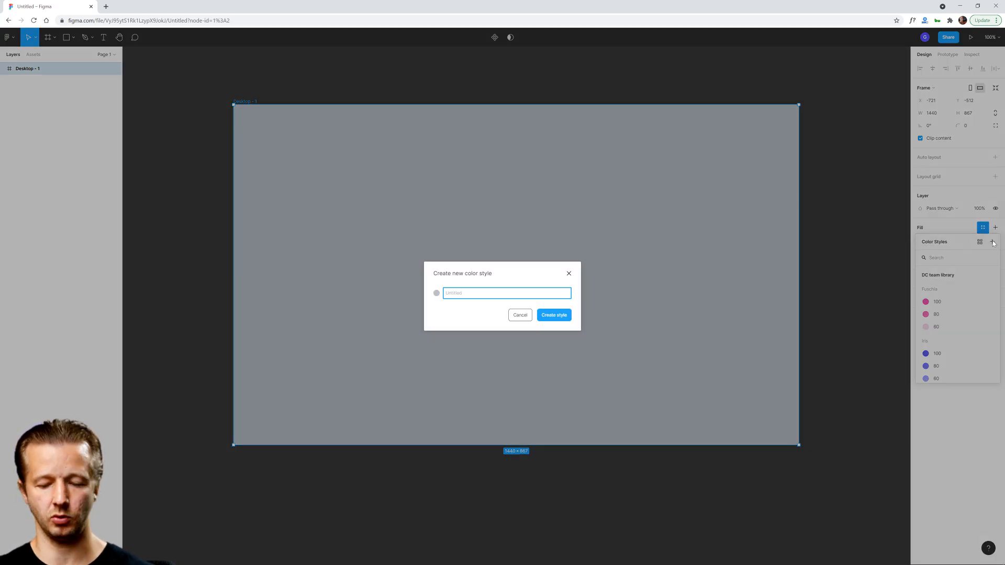
pyautogui.write('Background')
pyautogui.press('Return')
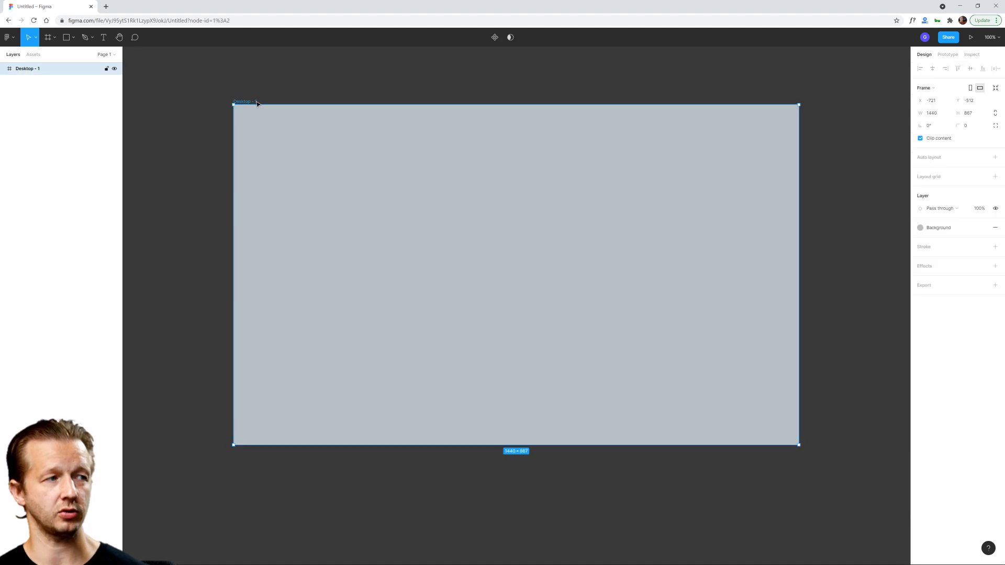
pyautogui.click(188, 68)
# Step: Draw a wide bar rectangle about 793 × 46 in the frame's upper part and increase its height to 57
pyautogui.click(67, 37)
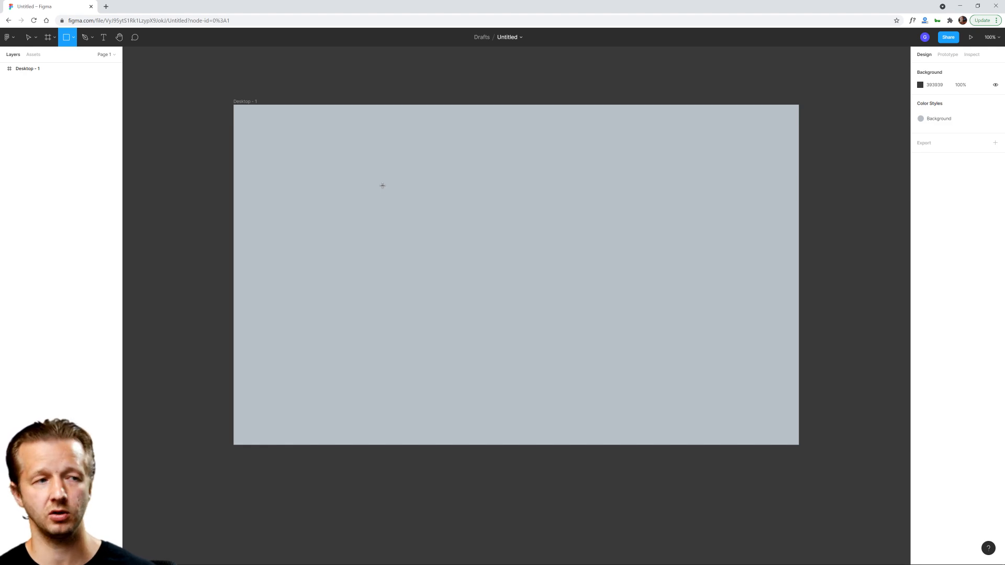
pyautogui.moveTo(353, 172); pyautogui.dragTo(665, 191)
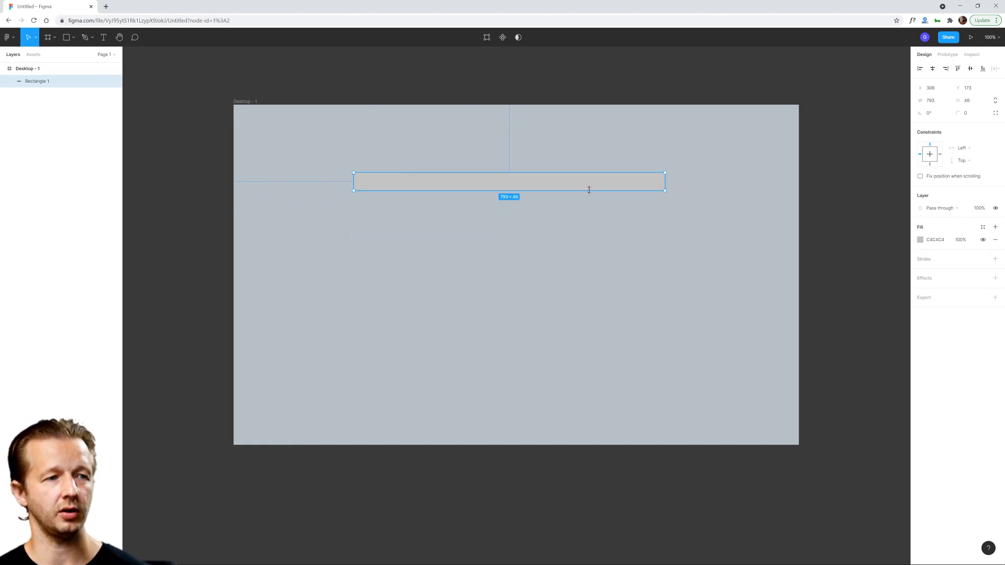
pyautogui.moveTo(589, 190); pyautogui.dragTo(608, 195)
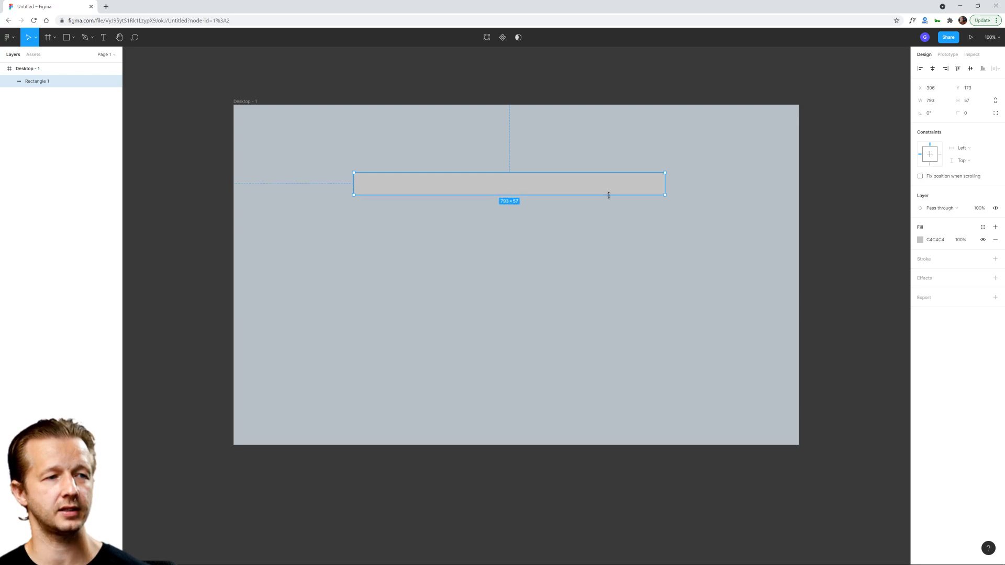
# Step: Set the bar rectangle's fill to white FFFFFF
pyautogui.scroll(2, 541, 198)
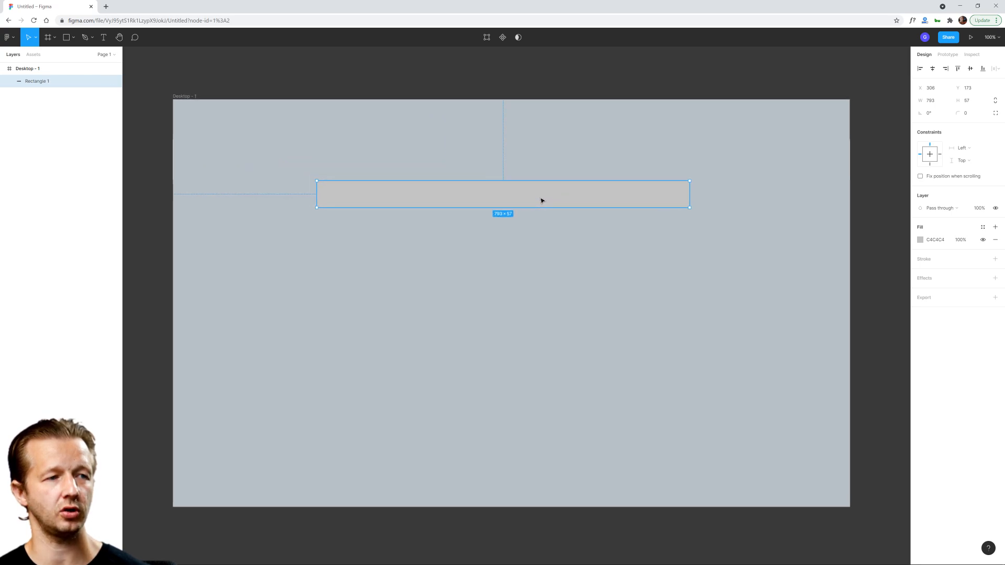
pyautogui.click(924, 241)
pyautogui.click(919, 241)
pyautogui.moveTo(884, 269); pyautogui.dragTo(814, 247)
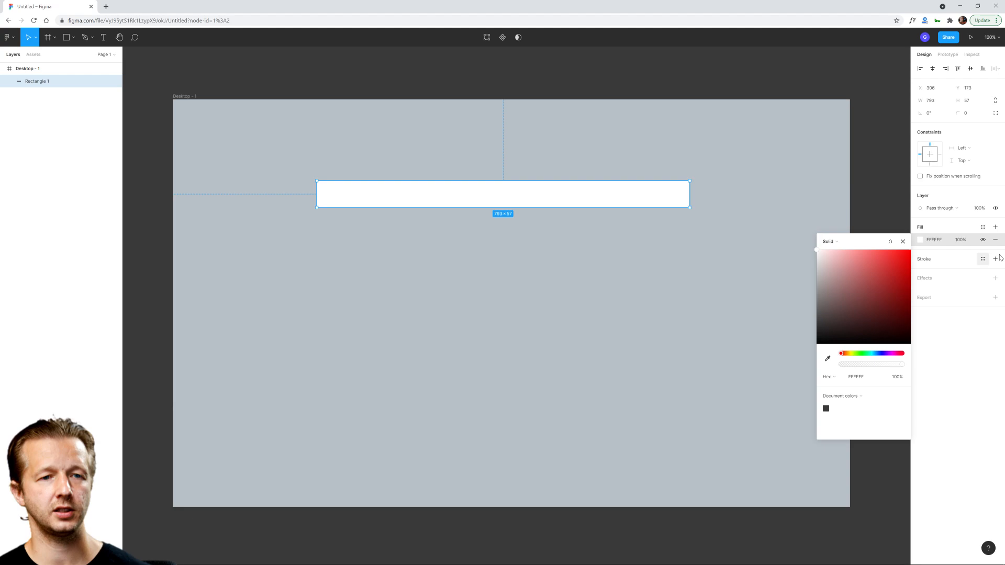
pyautogui.click(995, 226)
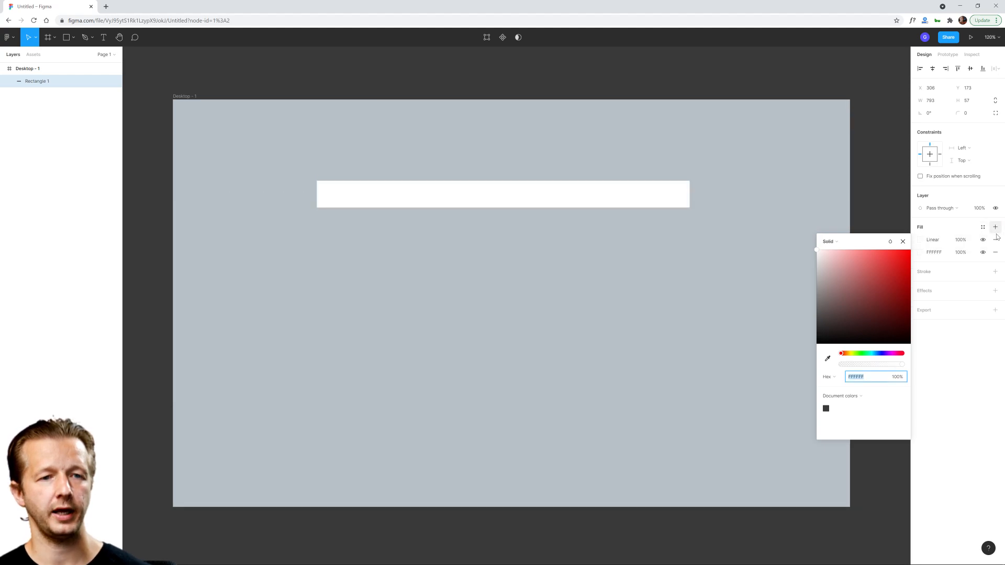
# Step: Save the rectangle's white fill as a new color style named Panel Background
pyautogui.click(982, 226)
pyautogui.click(991, 240)
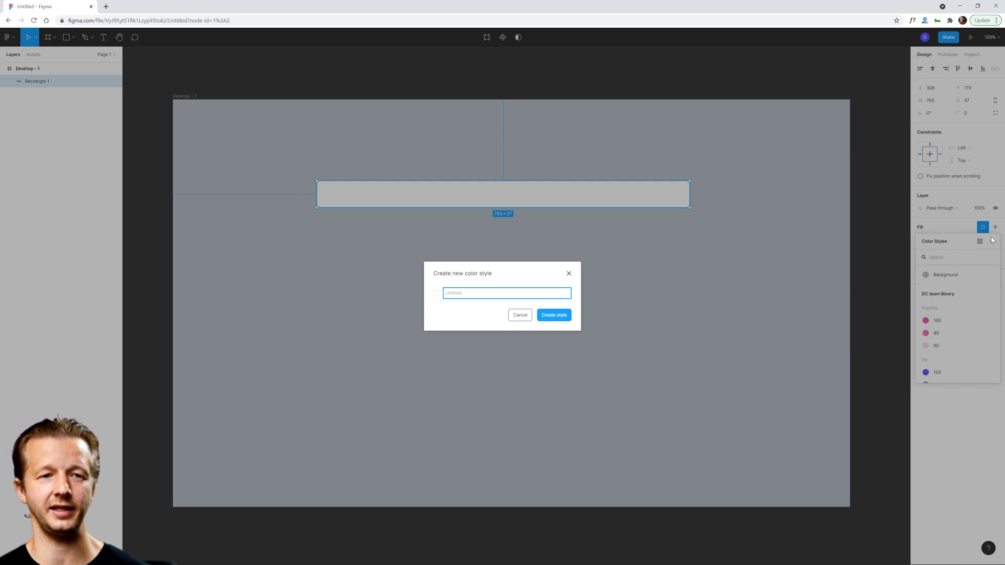
pyautogui.click(483, 295)
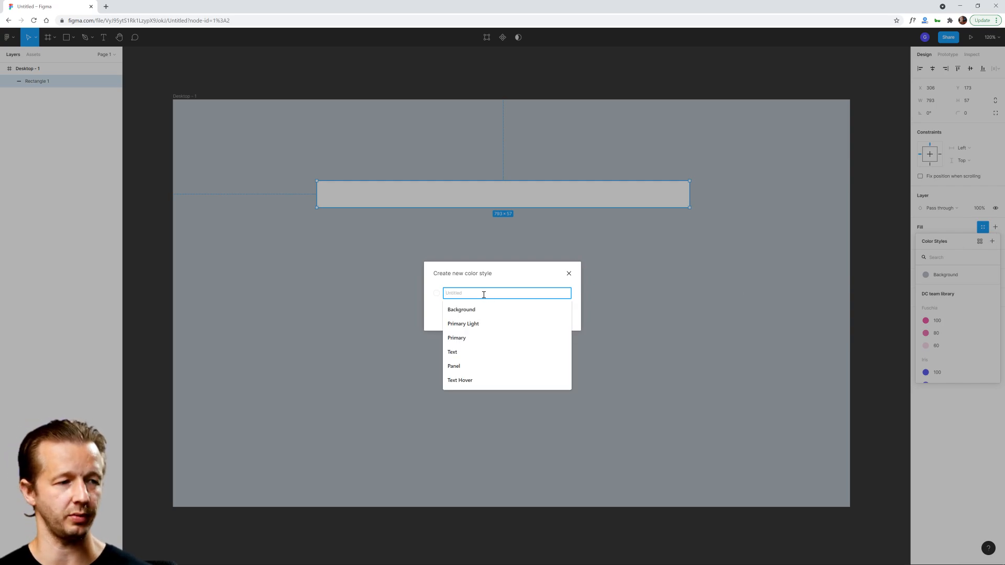
pyautogui.write('White background')
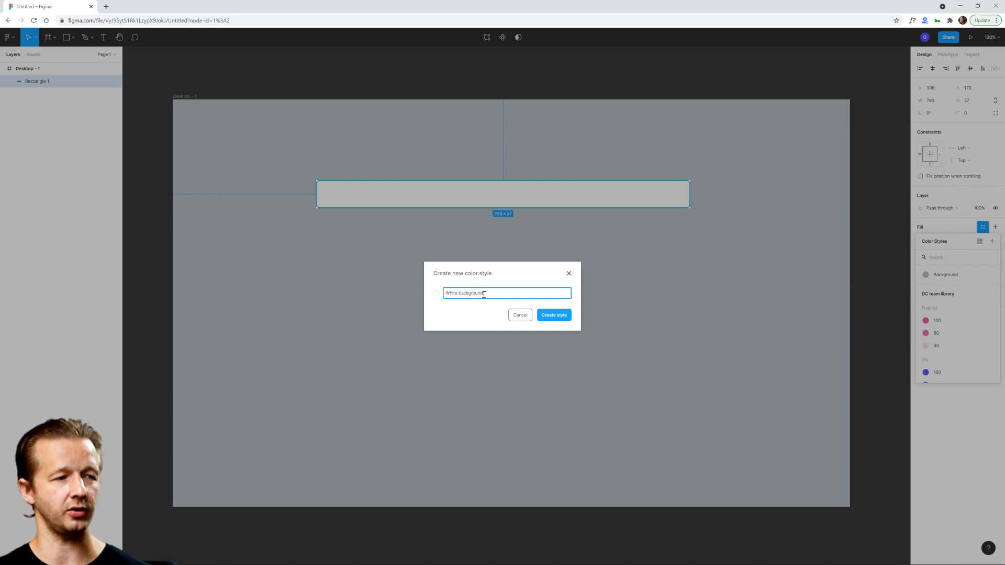
pyautogui.hotkey('ctrl', 'a')
pyautogui.write('P')
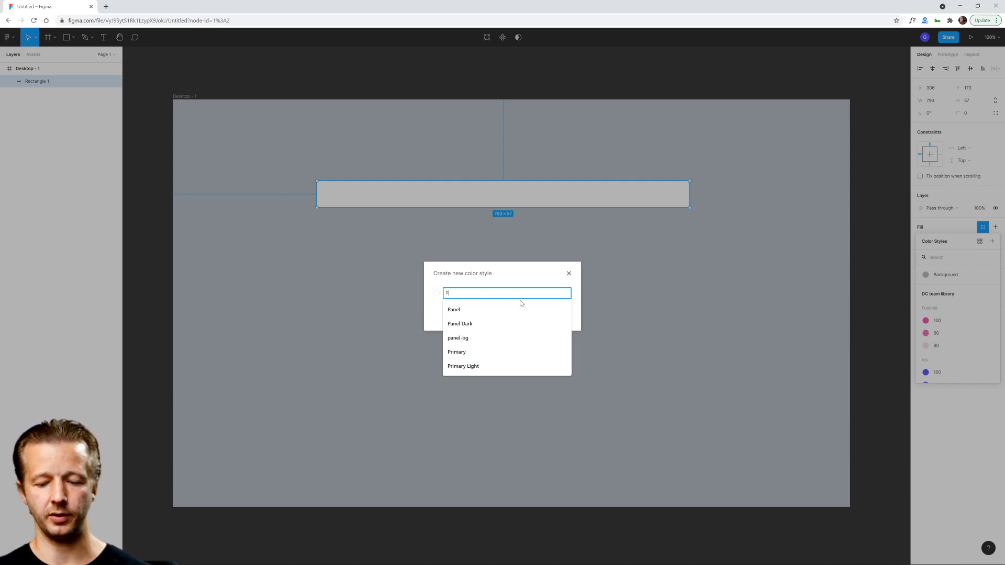
pyautogui.write('Anel Background')
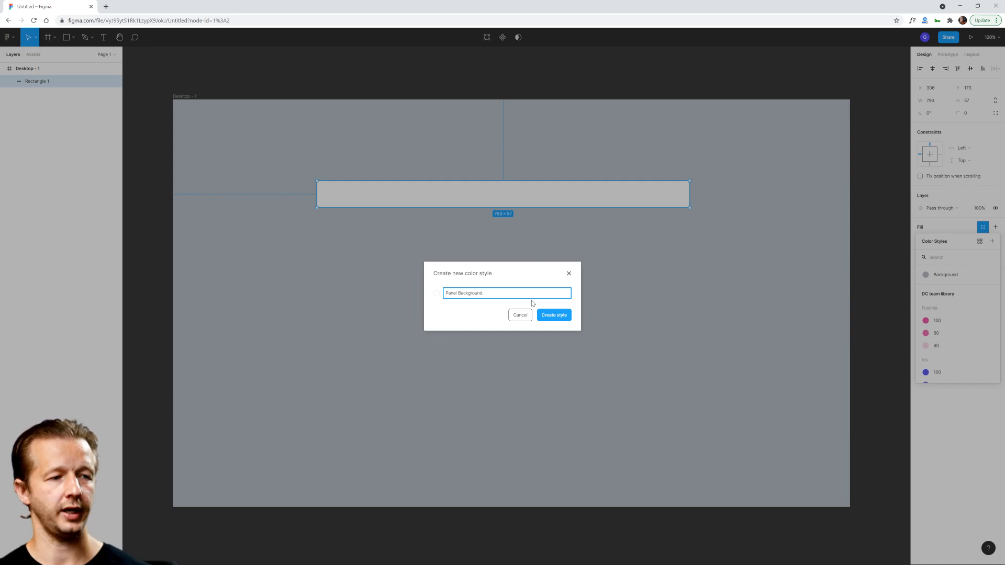
pyautogui.click(549, 315)
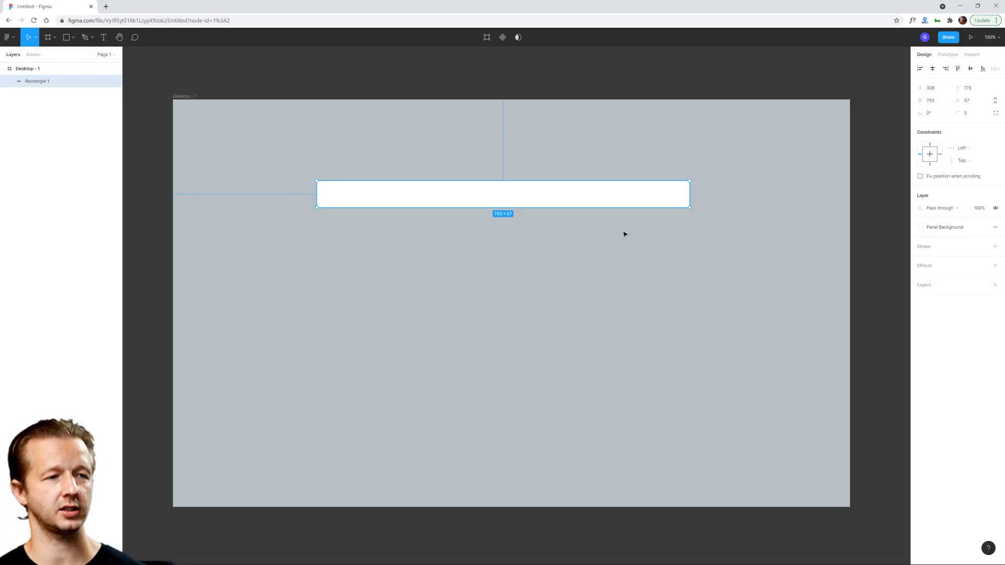
# Step: Round the white bar's corners fully into a pill shape with a corner radius of 28.5
pyautogui.scroll(5, 617, 198)
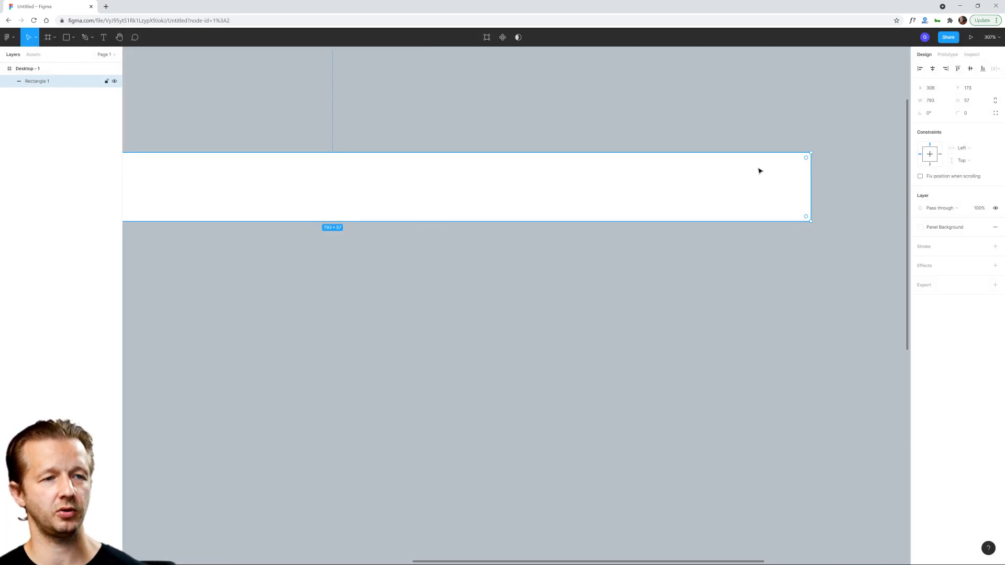
pyautogui.moveTo(804, 160); pyautogui.dragTo(690, 217)
pyautogui.scroll(-6, 518, 219)
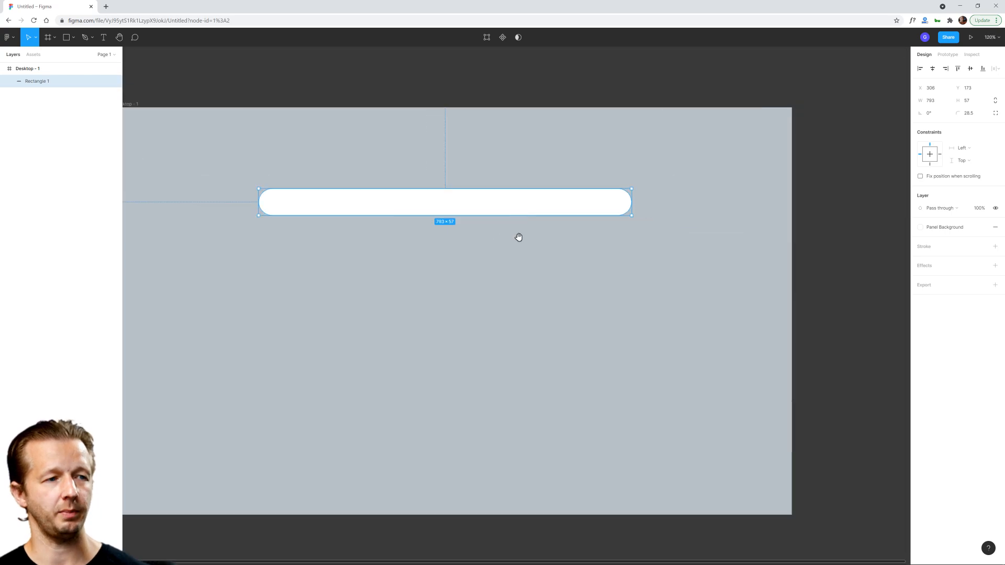
pyautogui.moveTo(484, 255); pyautogui.dragTo(533, 260)
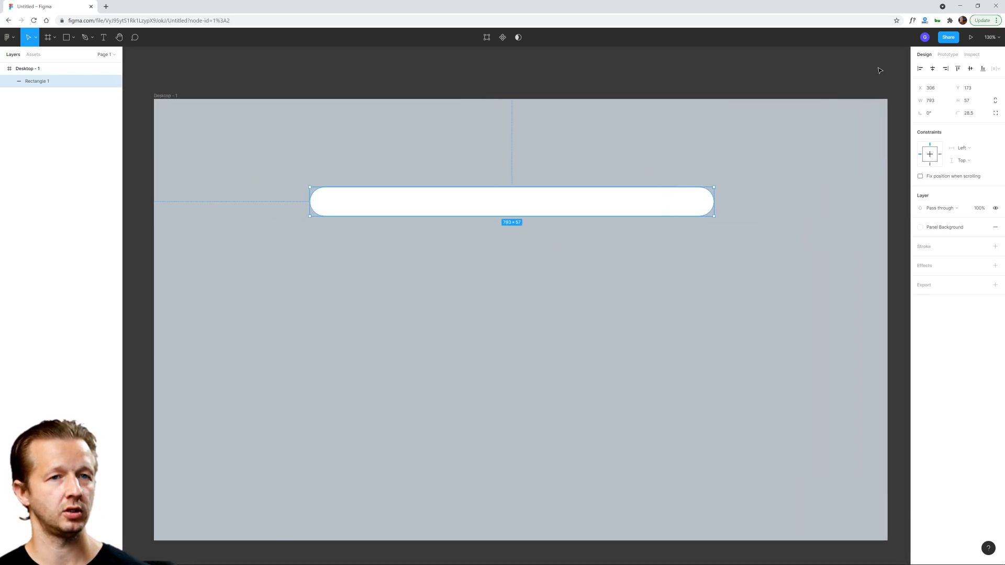
# Step: Centre the white bar horizontally in the frame and place it near the frame's upper edge
pyautogui.click(932, 68)
pyautogui.click(969, 69)
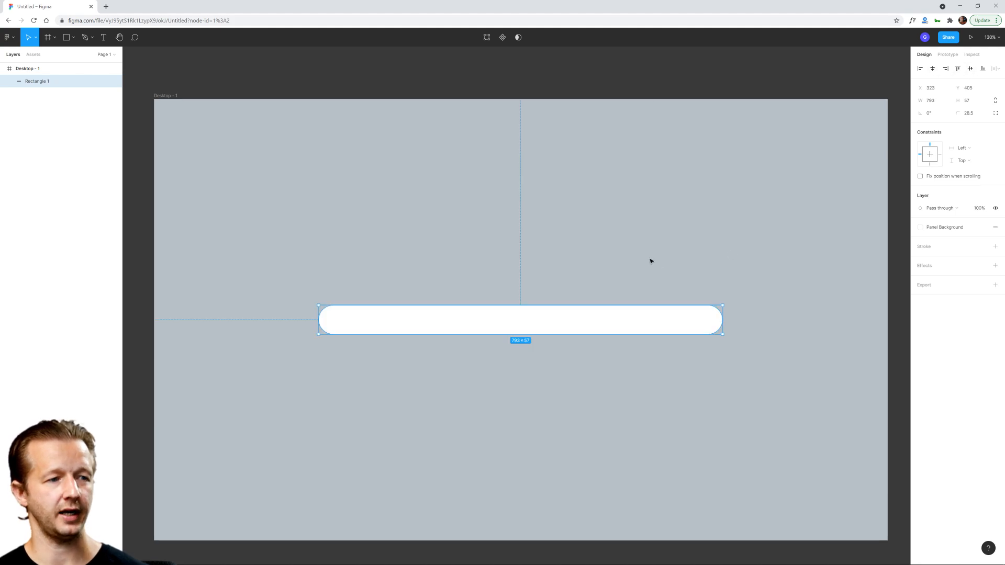
pyautogui.moveTo(595, 330); pyautogui.dragTo(591, 171)
pyautogui.click(576, 226)
# Step: Add the text CompanyCo near the left end of the white bar as the logo
pyautogui.scroll(5, 468, 197)
pyautogui.scroll(1, 463, 225)
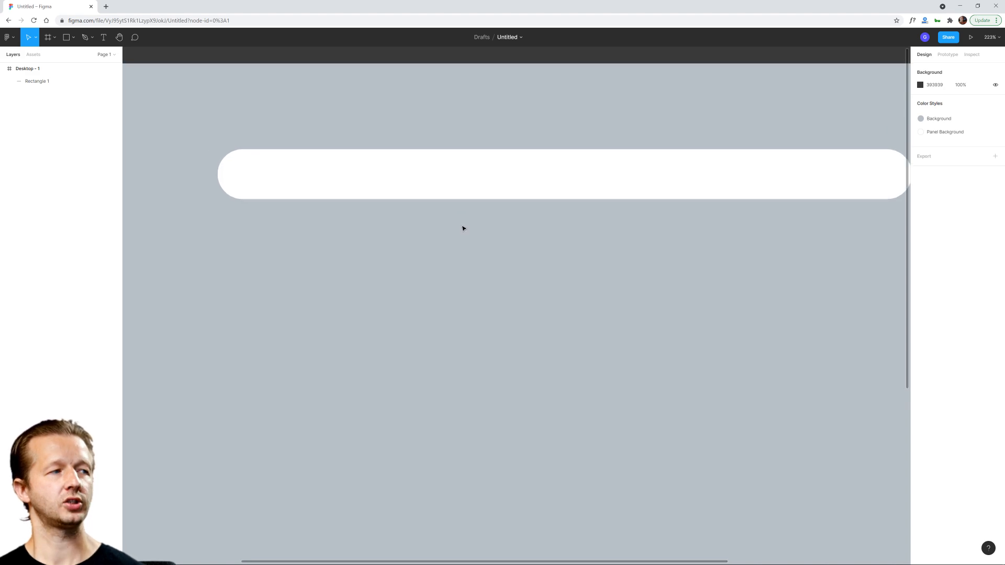
pyautogui.press('t')
pyautogui.click(260, 174)
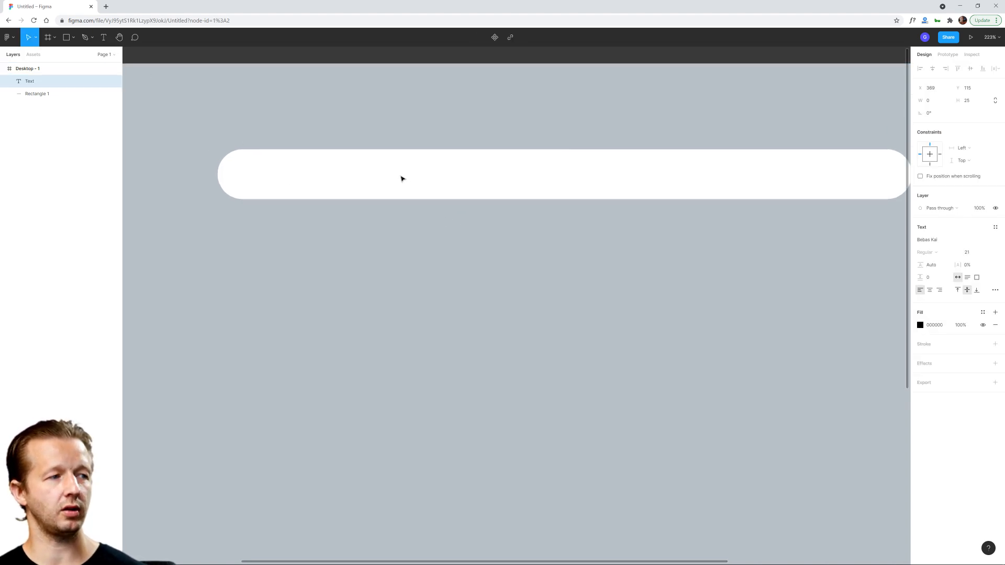
pyautogui.write('CompanyCo')
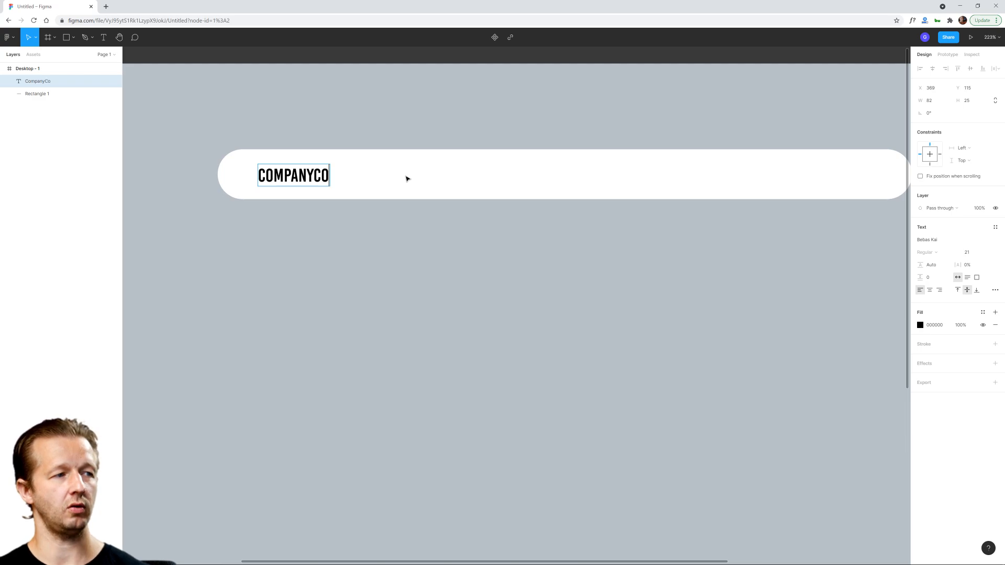
pyautogui.press('Escape')
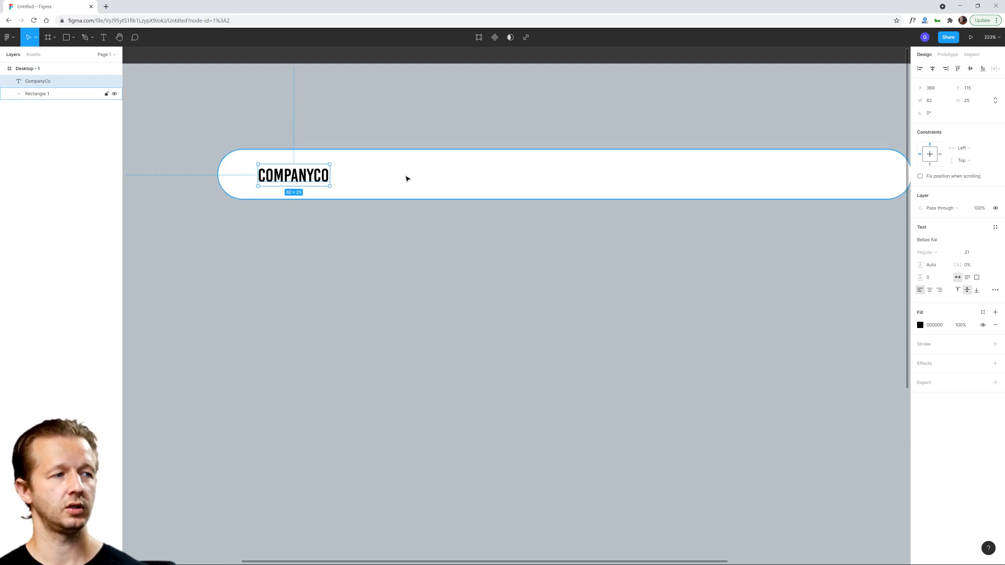
# Step: Move the CompanyCo logo text slightly closer to the bar's left end, to about X 355, Y 114
pyautogui.click(940, 242)
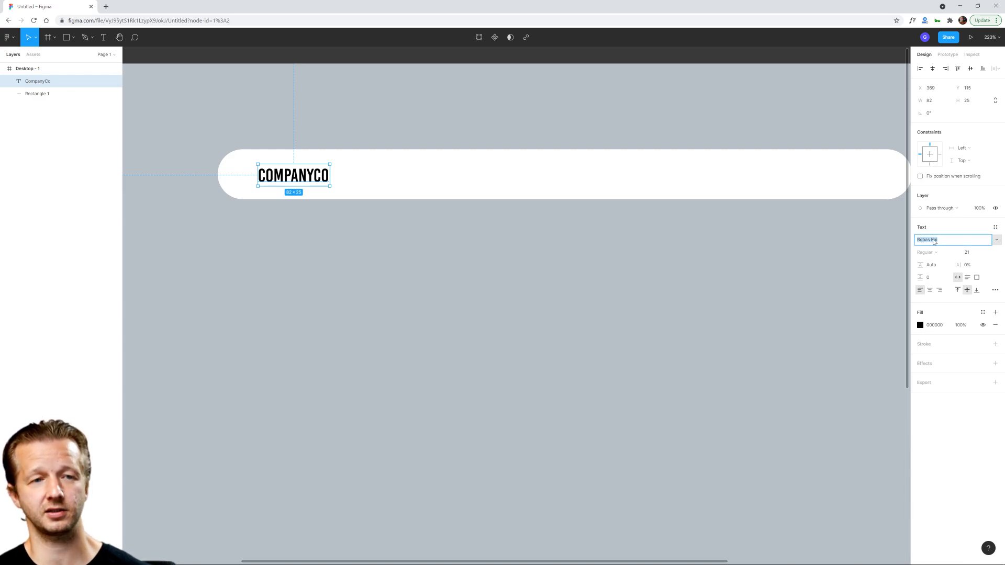
pyautogui.click(543, 244)
pyautogui.moveTo(302, 178); pyautogui.dragTo(291, 176)
pyautogui.click(337, 243)
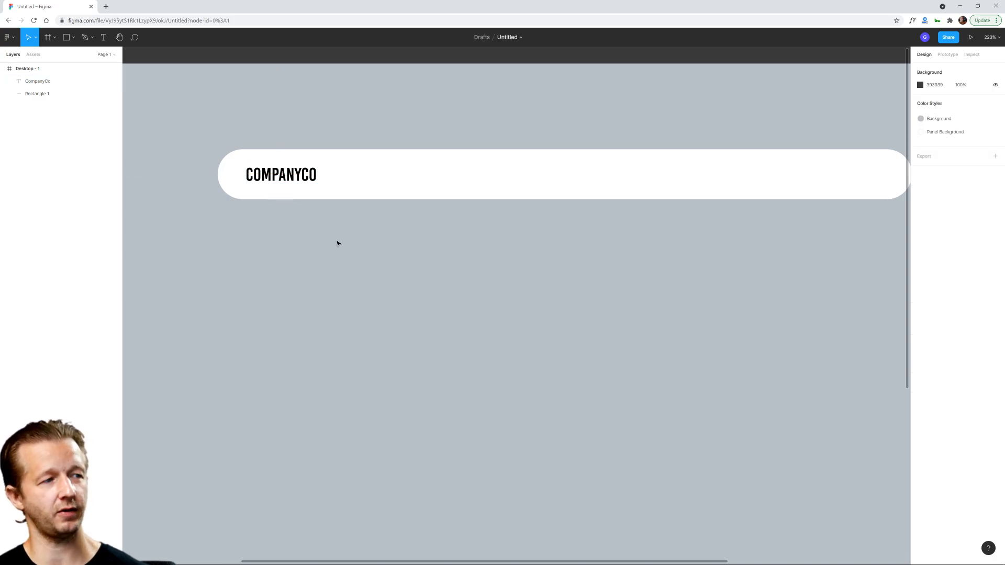
pyautogui.click(291, 178)
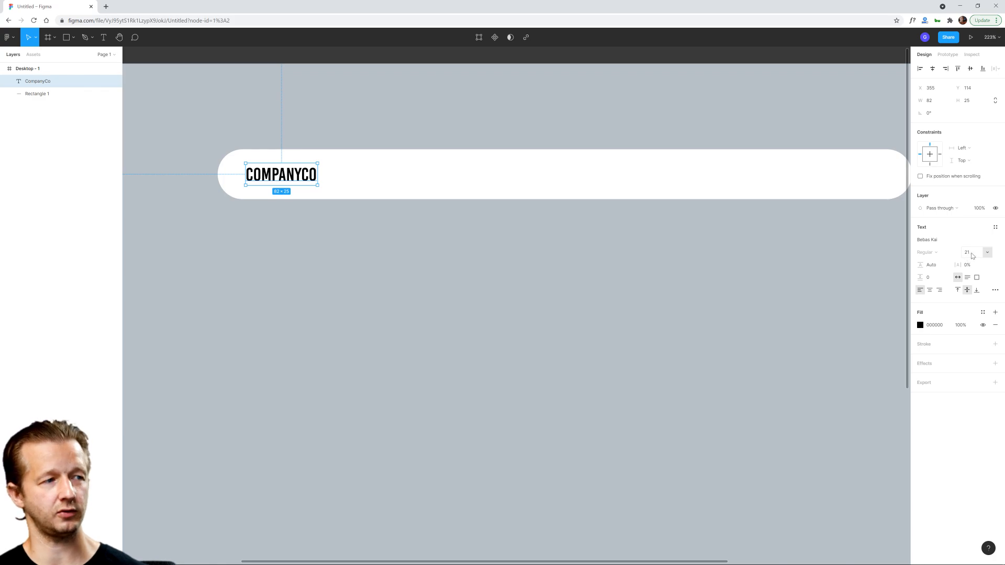
pyautogui.click(469, 234)
pyautogui.scroll(-3, 469, 234)
pyautogui.scroll(3, 471, 234)
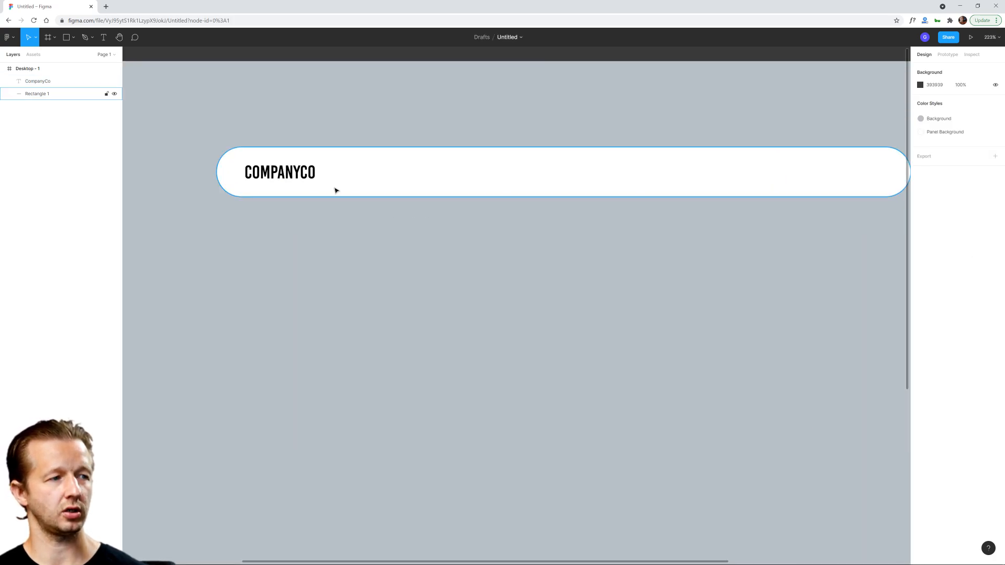
# Step: Duplicate the CompanyCo logo text and place the copy level with it near the middle of the bar
pyautogui.click(282, 174)
pyautogui.hotkey('ctrl', 'd')
pyautogui.moveTo(283, 175); pyautogui.dragTo(568, 169)
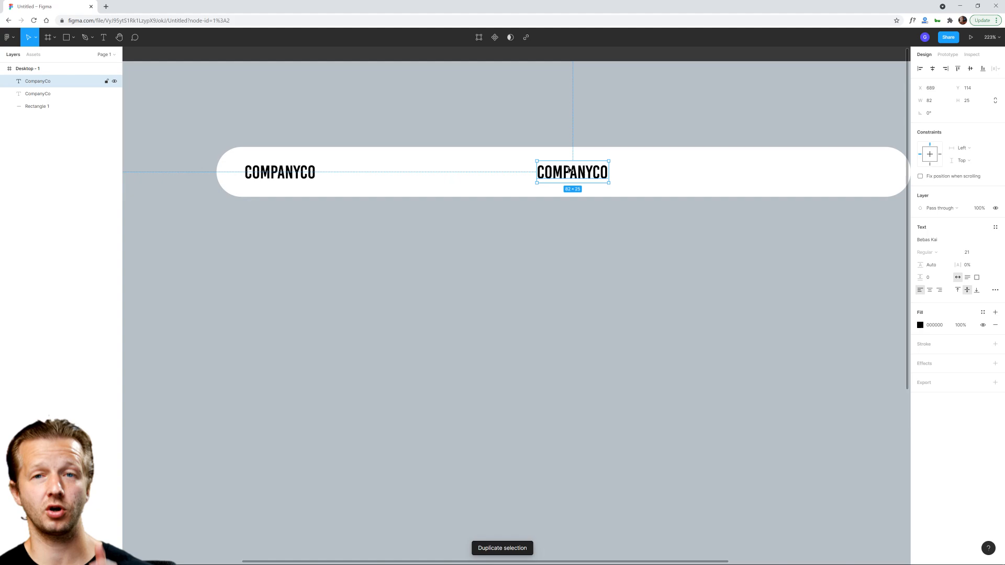
# Step: Set the font size of the copied CompanyCo text to 17
pyautogui.click(969, 253)
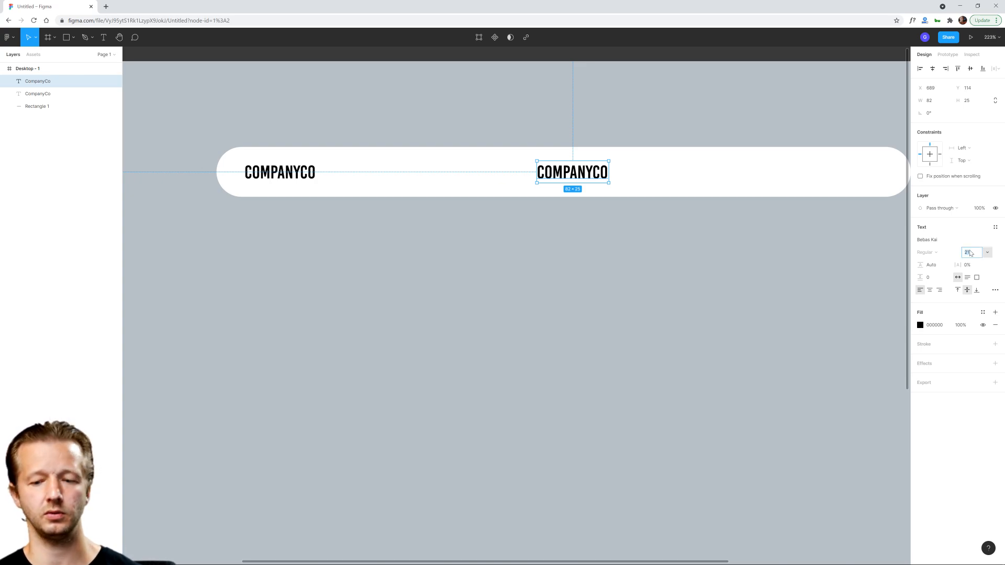
pyautogui.press('Down')
pyautogui.press('Down')
pyautogui.press('Down')
pyautogui.press('Down')
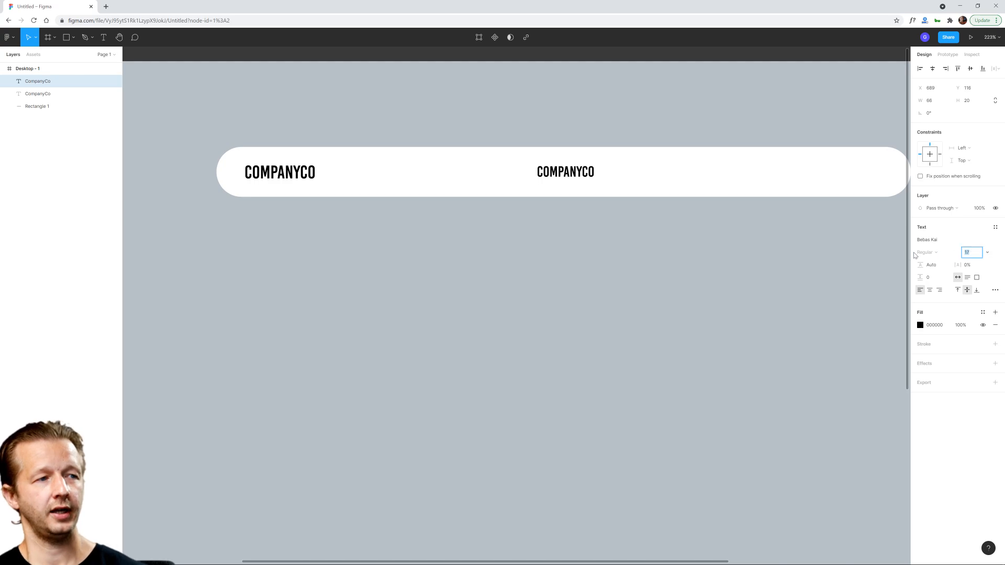
# Step: Move the smaller CompanyCo text further right in the bar and centre it vertically, at about X 753, Y 116
pyautogui.moveTo(571, 178)
pyautogui.mouseDown()
pyautogui.moveTo(584, 179)
pyautogui.moveTo(582, 164)
pyautogui.mouseUp()
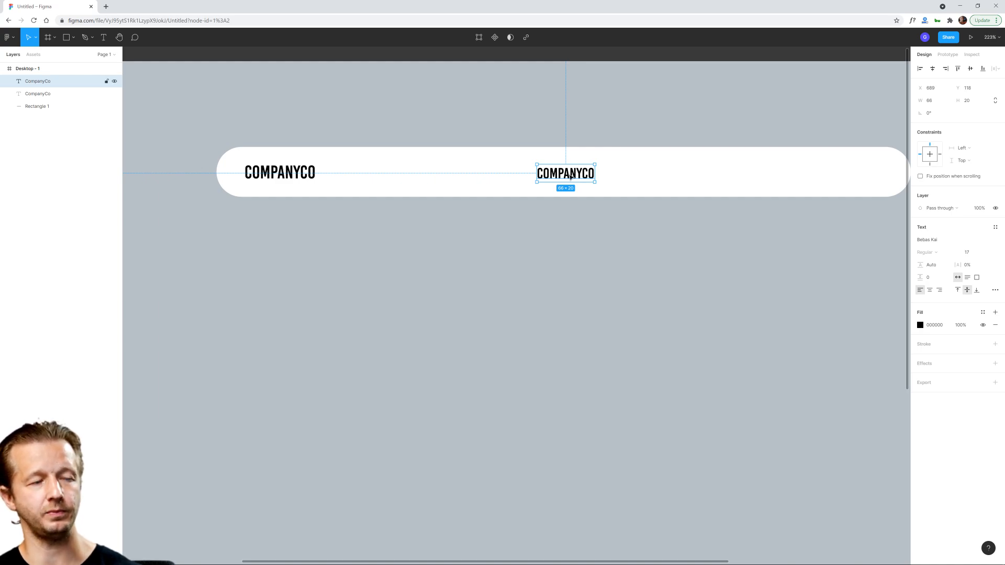
pyautogui.hotkey('shift', 'Right')
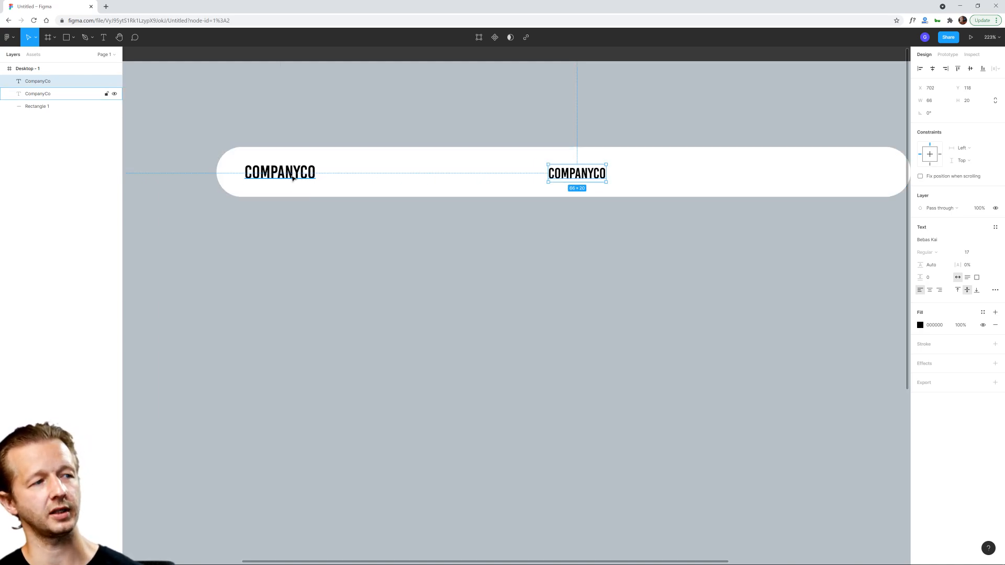
pyautogui.click(504, 244)
pyautogui.moveTo(576, 177); pyautogui.dragTo(622, 177)
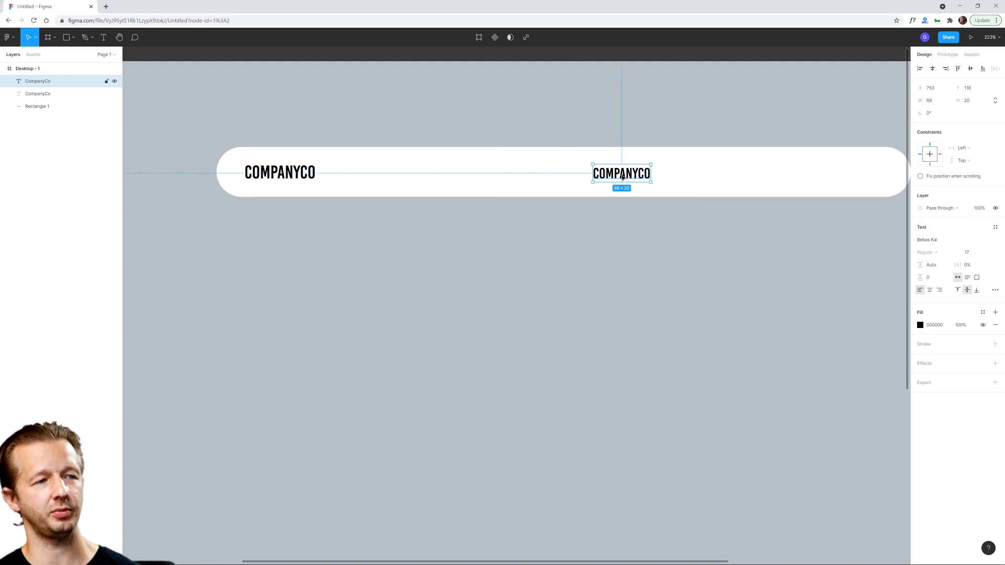
pyautogui.click(700, 253)
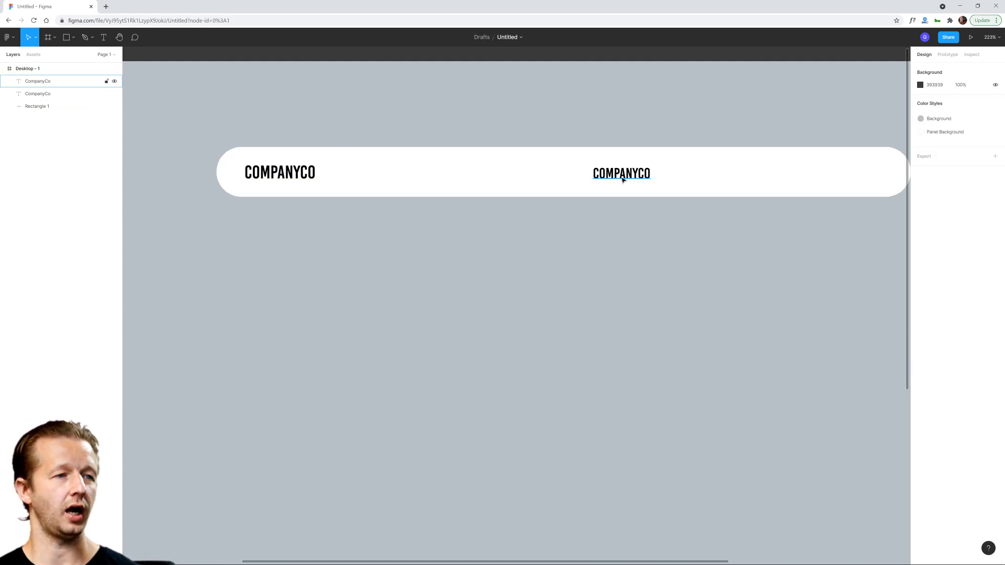
pyautogui.click(622, 179)
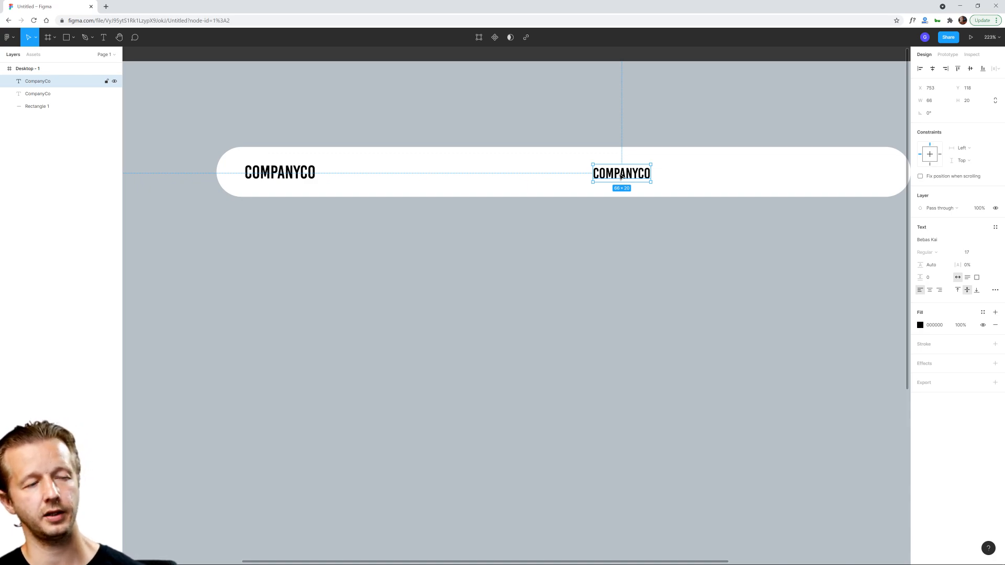
pyautogui.moveTo(620, 177); pyautogui.dragTo(653, 169)
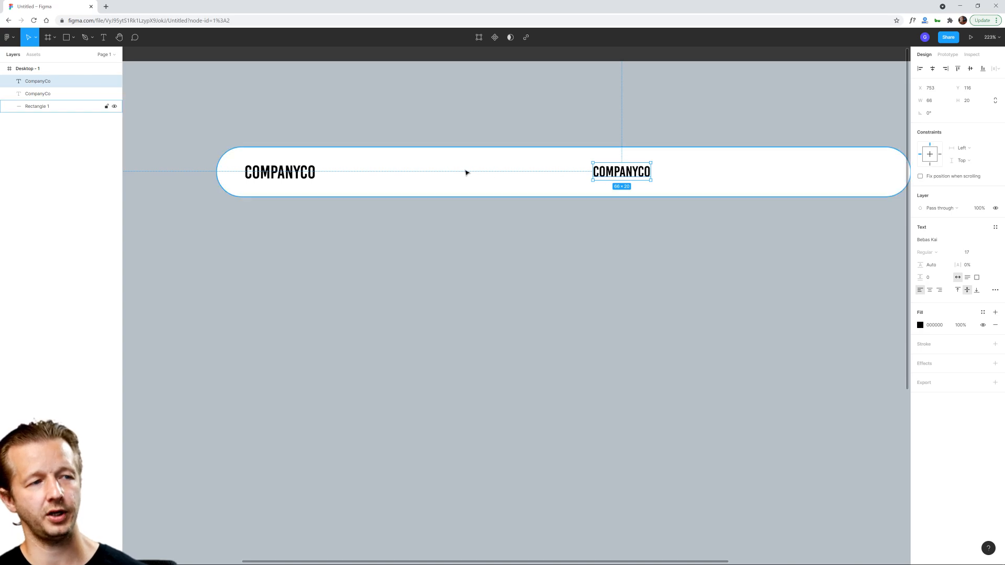
# Step: Try nudging the large CompanyCo logo text up and down to line it up with the smaller text
pyautogui.click(311, 174)
pyautogui.press('Up')
pyautogui.press('Up')
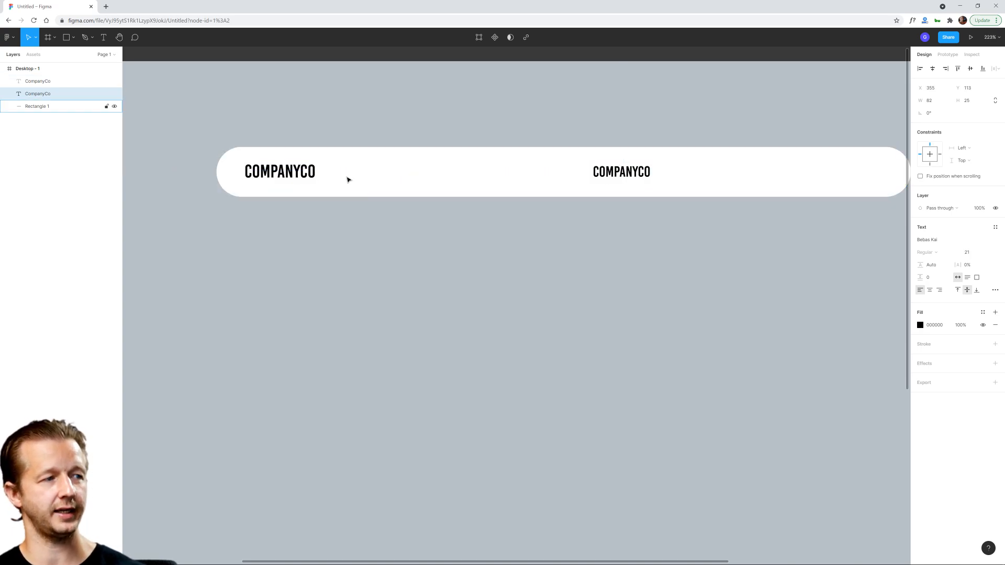
pyautogui.press('Down')
pyautogui.press('Down')
pyautogui.press('Down')
pyautogui.press('Down')
pyautogui.press('Up')
pyautogui.press('Up')
pyautogui.press('Up')
pyautogui.press('Up')
pyautogui.press('Up')
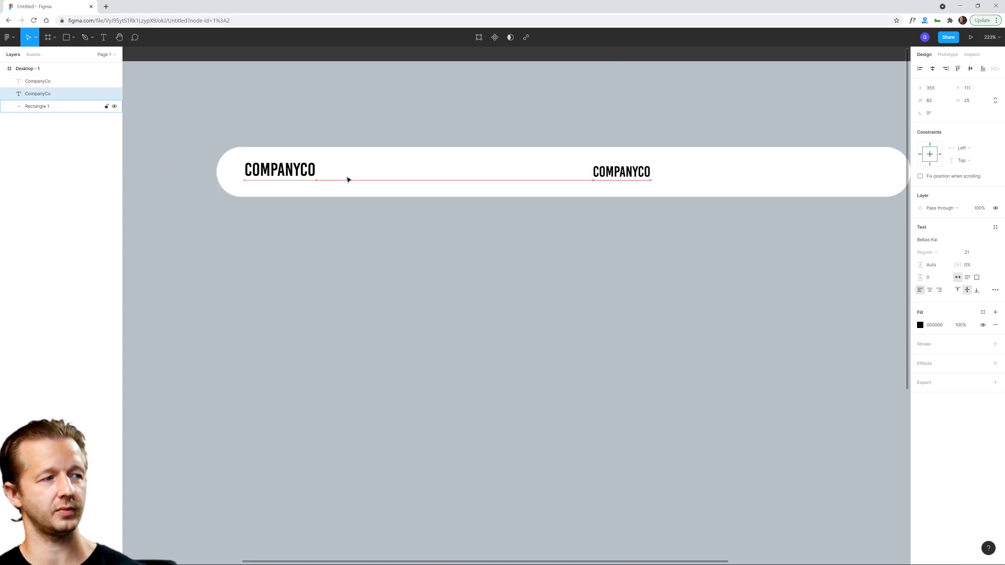
pyautogui.press('Down')
pyautogui.press('Down')
pyautogui.press('Down')
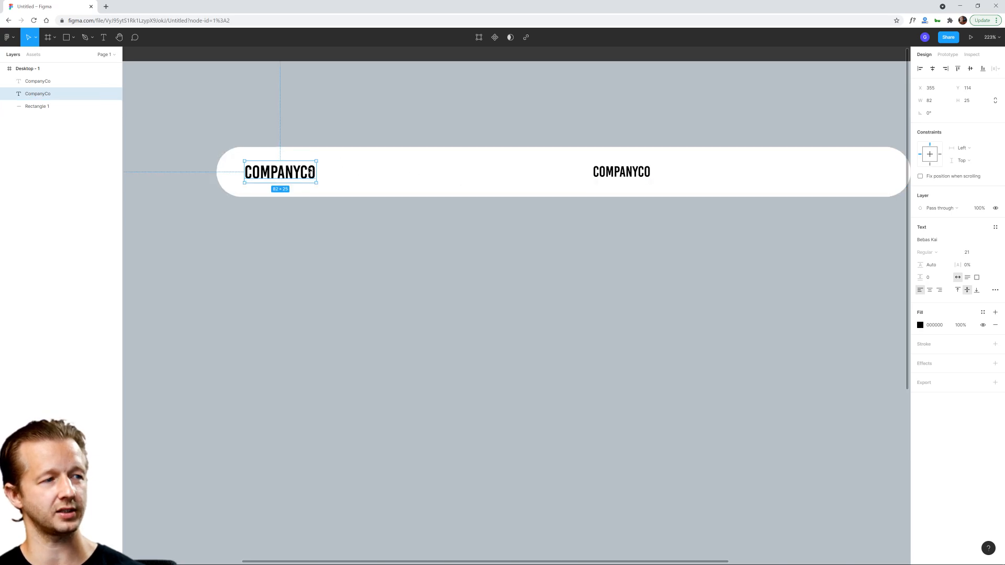
pyautogui.press('Up')
pyautogui.press('Up')
pyautogui.press('Down')
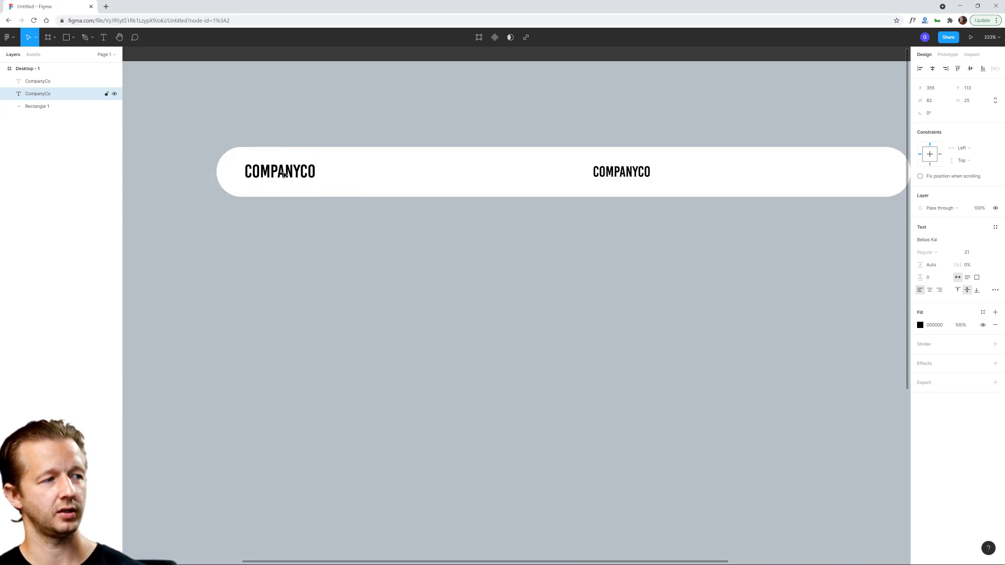
pyautogui.press('Down')
pyautogui.click(336, 118)
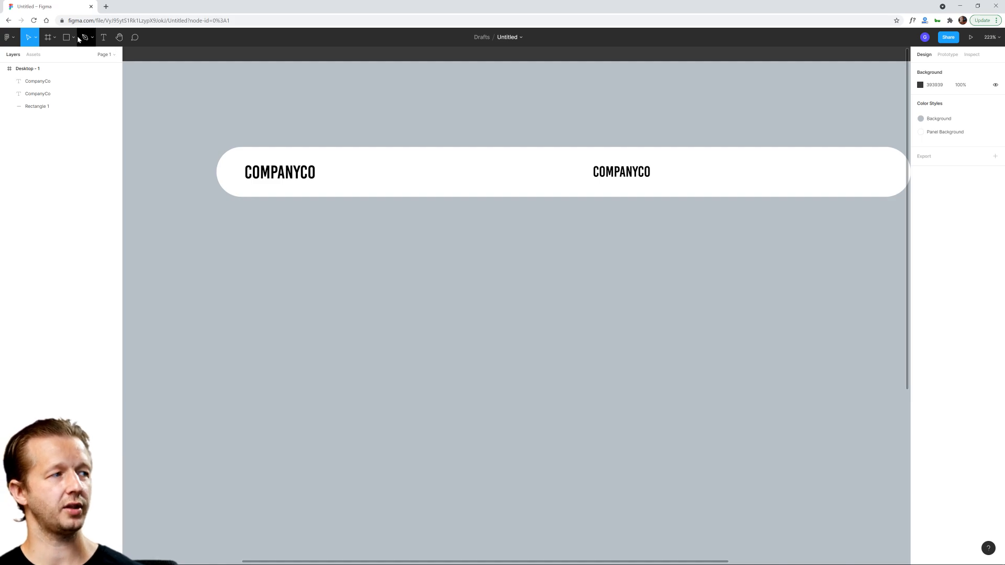
# Step: Show the rulers and place horizontal guides along the upper and lower edges of the white bar
pyautogui.hotkey('shift', 'r')
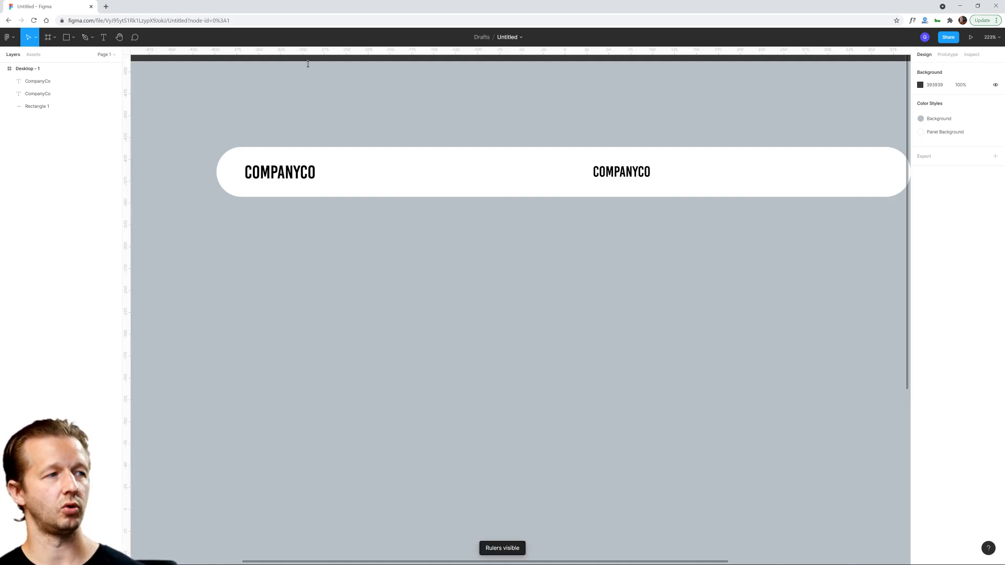
pyautogui.moveTo(308, 63); pyautogui.dragTo(302, 147)
pyautogui.moveTo(319, 50); pyautogui.dragTo(335, 197)
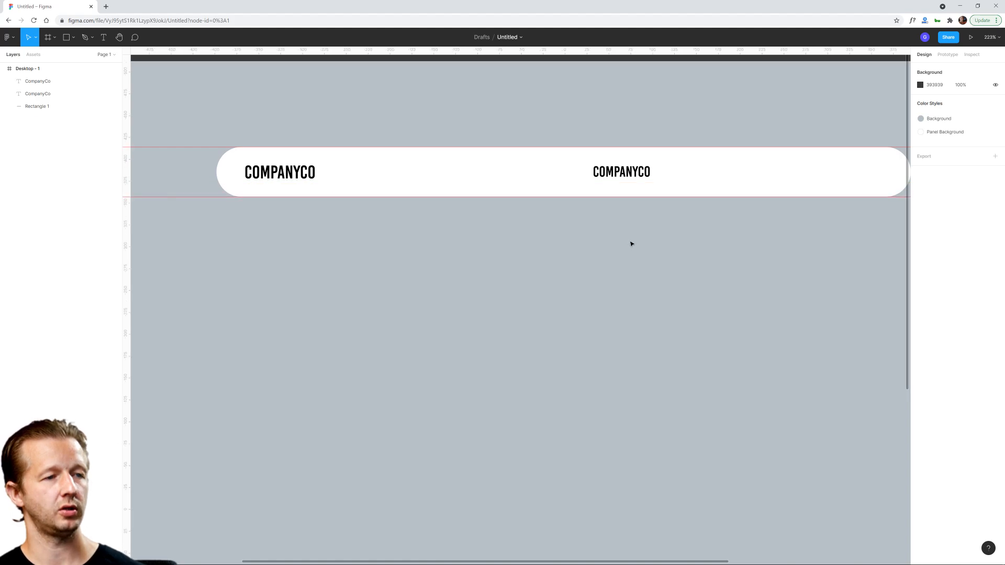
pyautogui.scroll(3, 665, 197)
pyautogui.moveTo(689, 177); pyautogui.dragTo(564, 209)
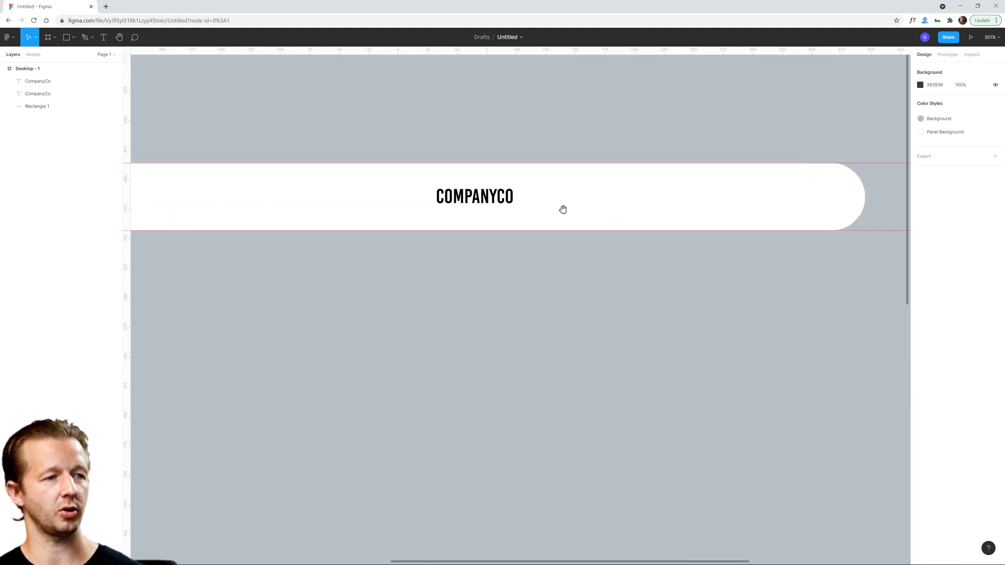
pyautogui.scroll(-3, 440, 219)
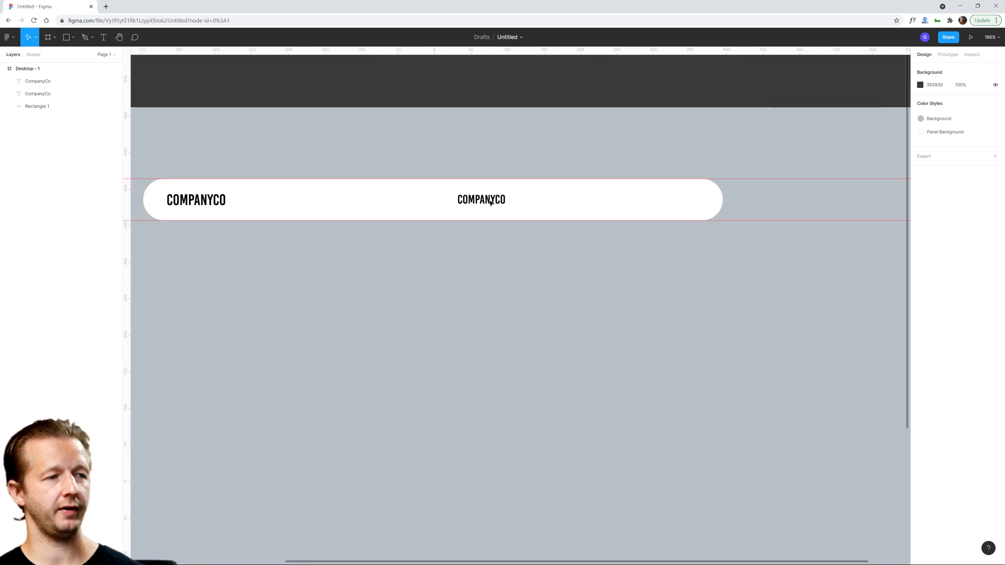
pyautogui.hscroll(-2, 455, 253)
# Step: Recolour the smaller CompanyCo text by sampling the background's blue-grey and darkening it to 535C63
pyautogui.click(541, 211)
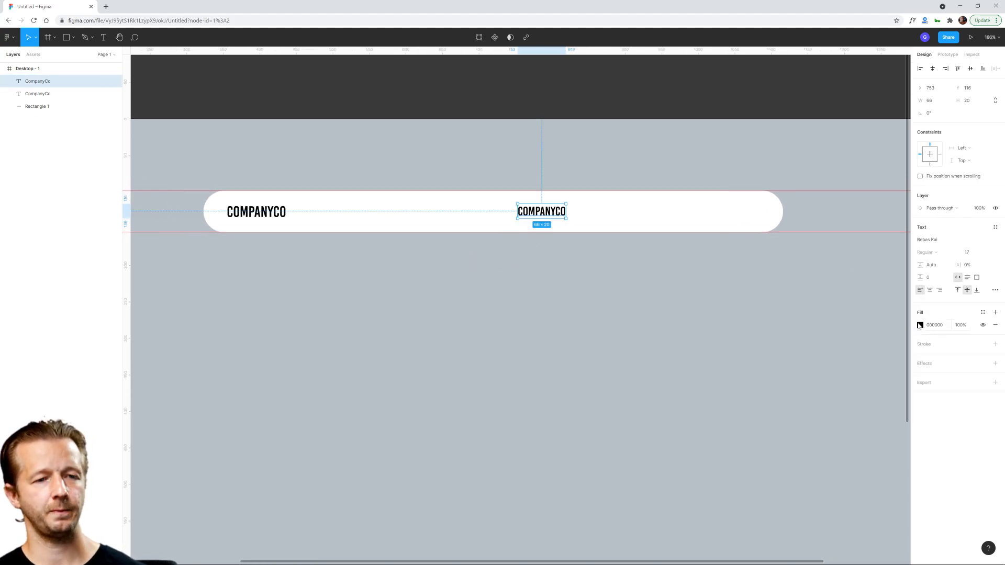
pyautogui.click(920, 326)
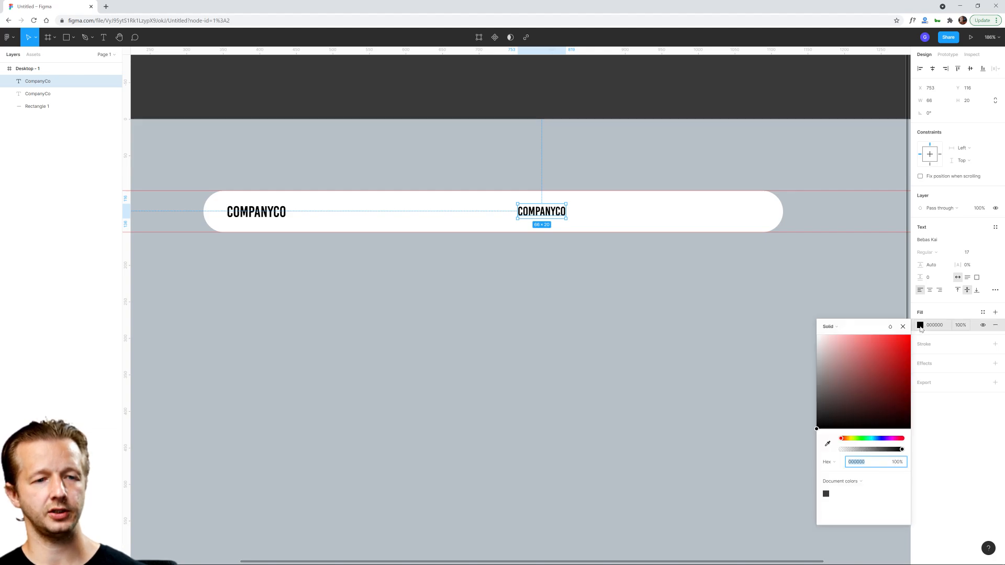
pyautogui.click(827, 443)
pyautogui.click(692, 305)
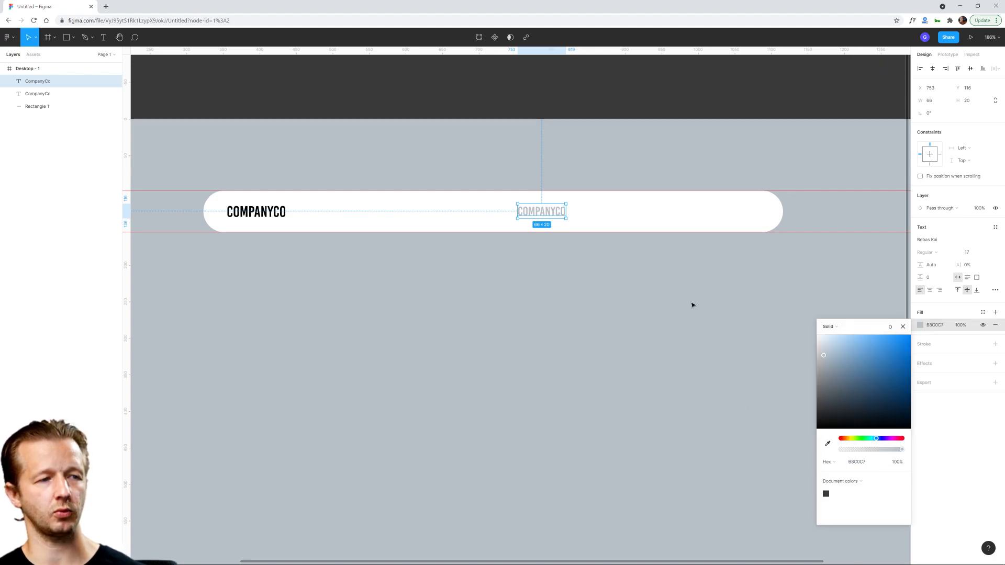
pyautogui.moveTo(829, 402); pyautogui.dragTo(831, 393)
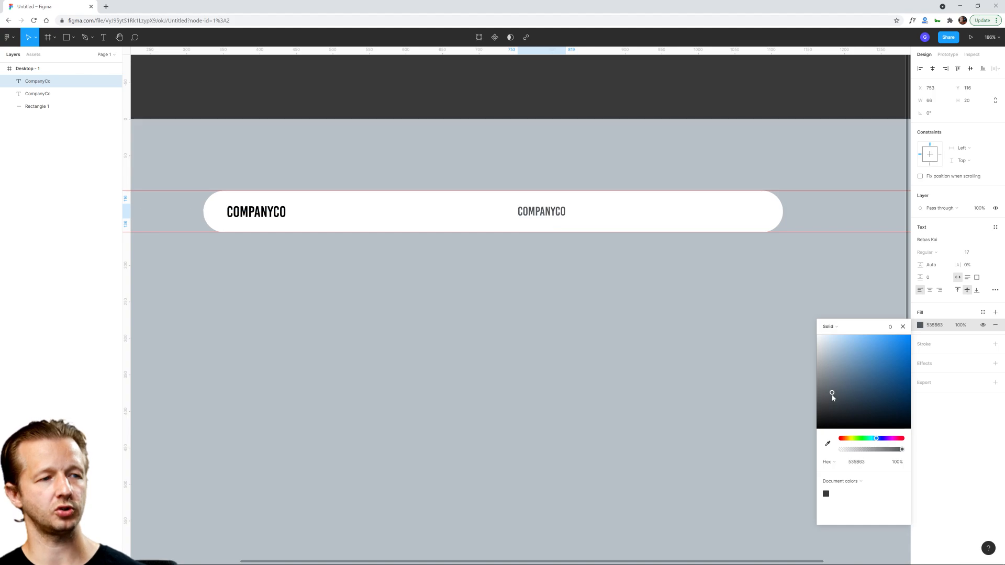
pyautogui.click(529, 249)
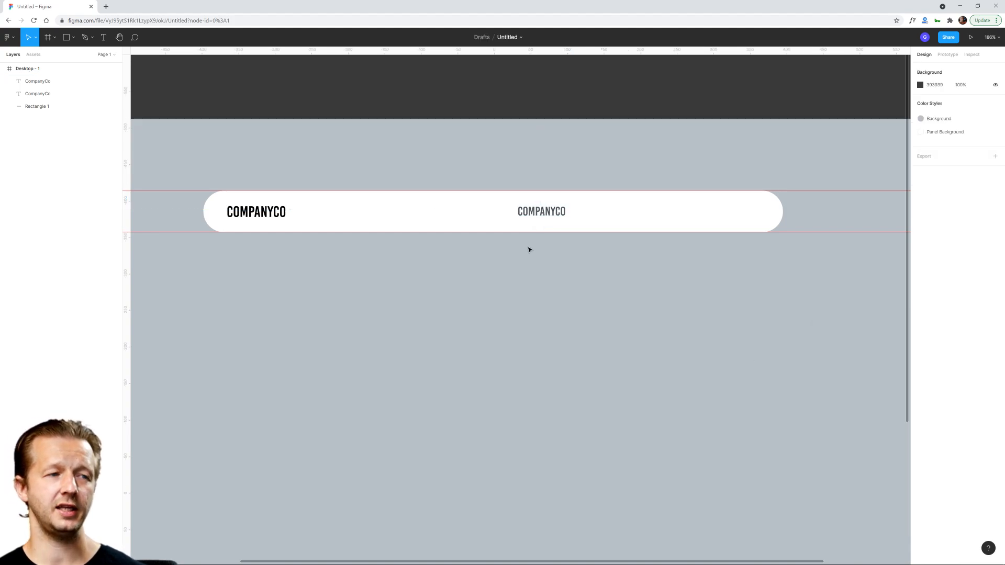
pyautogui.click(538, 211)
pyautogui.keyDown('shift'); pyautogui.click(602, 211); pyautogui.keyUp('shift')
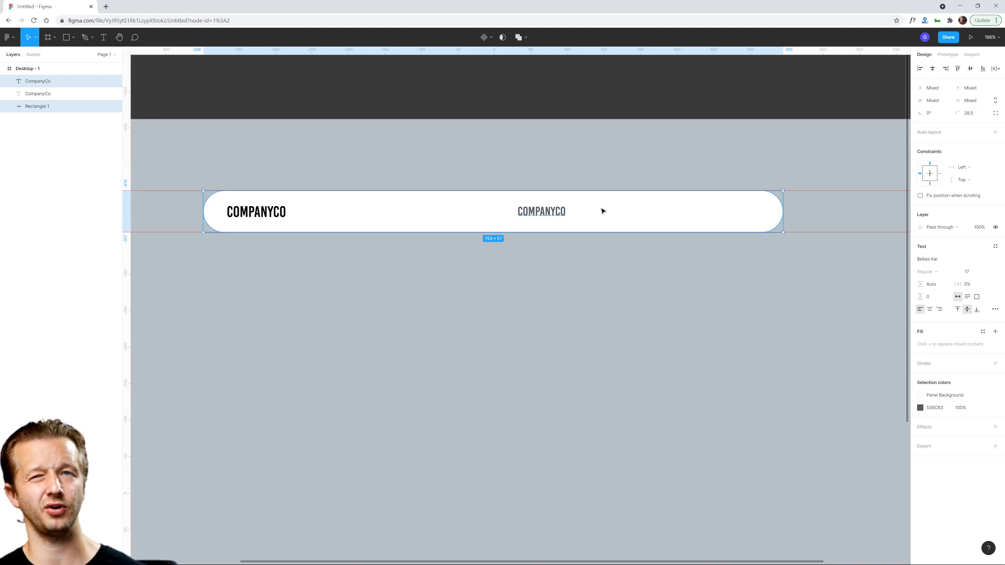
pyautogui.click(522, 176)
pyautogui.rightClick(516, 171)
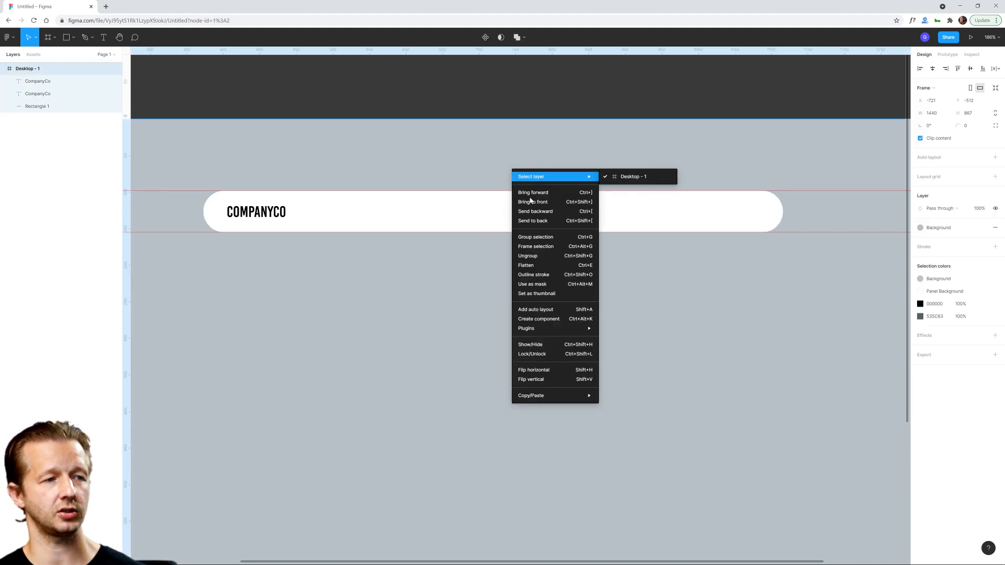
pyautogui.click(636, 237)
# Step: Try to run Stark's contrast check between the smaller CompanyCo text and the white bar
pyautogui.click(559, 210)
pyautogui.keyDown('shift'); pyautogui.click(605, 221); pyautogui.keyUp('shift')
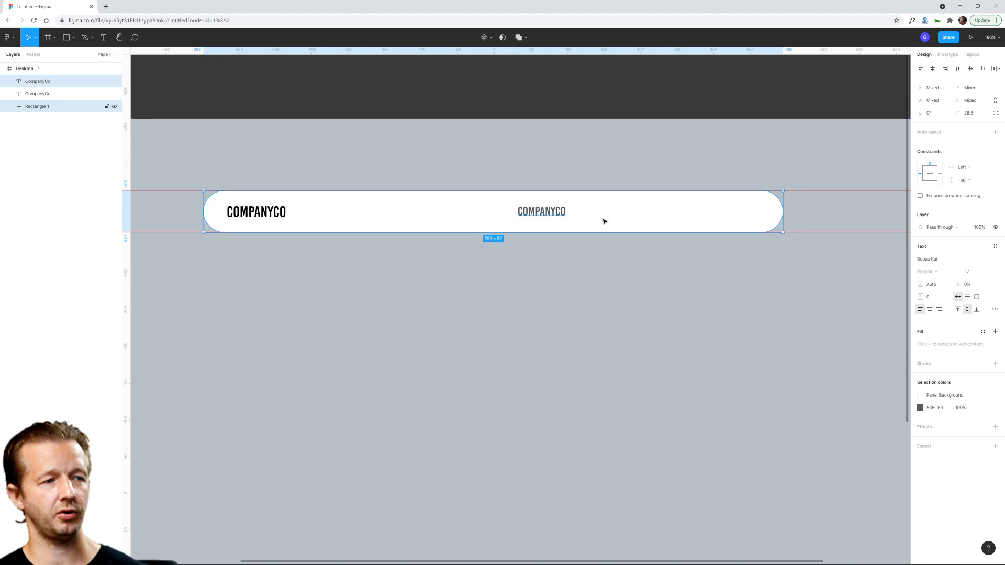
pyautogui.rightClick(540, 160)
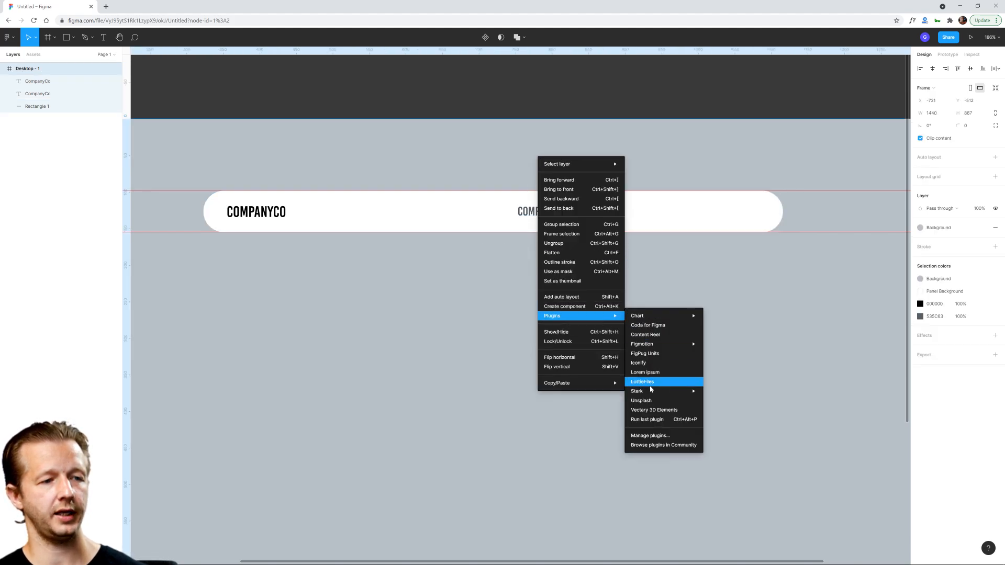
pyautogui.moveTo(659, 391)
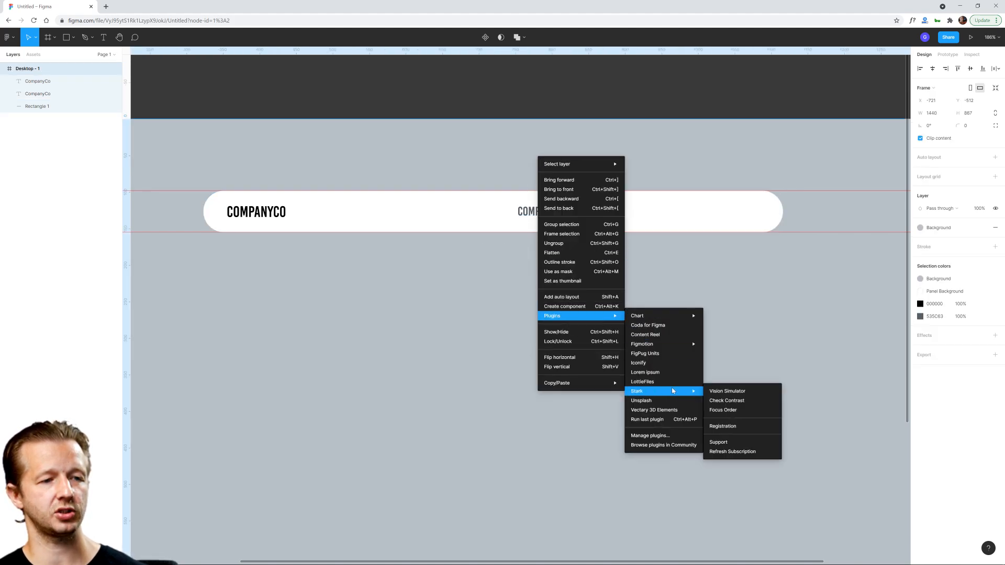
pyautogui.click(731, 402)
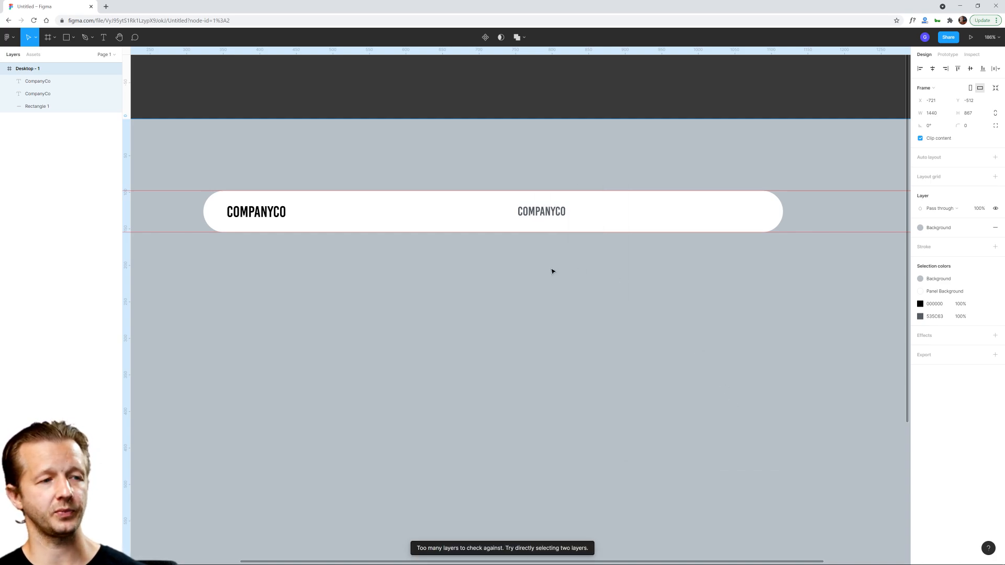
pyautogui.click(554, 242)
pyautogui.click(541, 212)
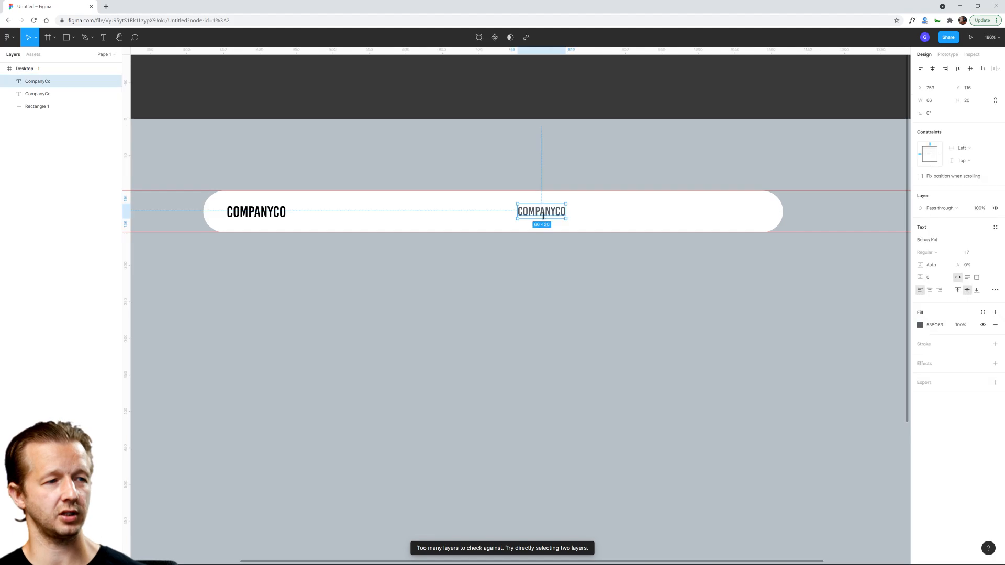
pyautogui.keyDown('shift'); pyautogui.click(629, 217); pyautogui.keyUp('shift')
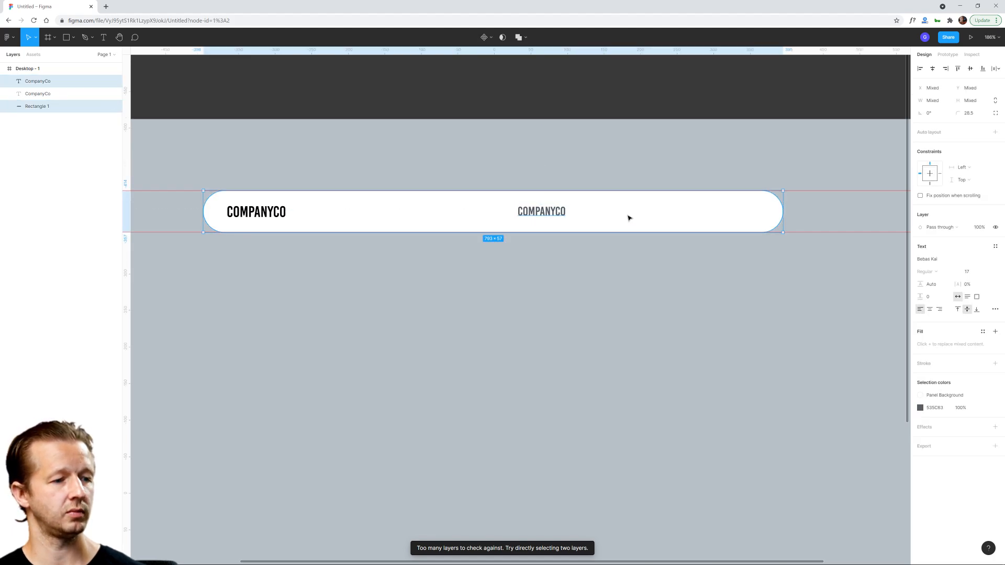
pyautogui.click(574, 242)
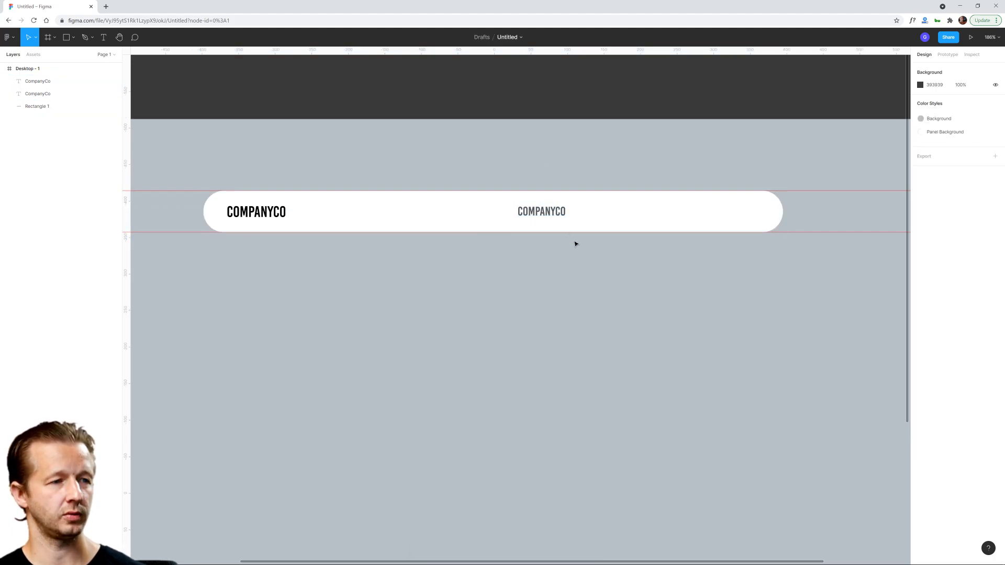
pyautogui.click(556, 217)
pyautogui.keyDown('shift'); pyautogui.click(580, 217); pyautogui.keyUp('shift')
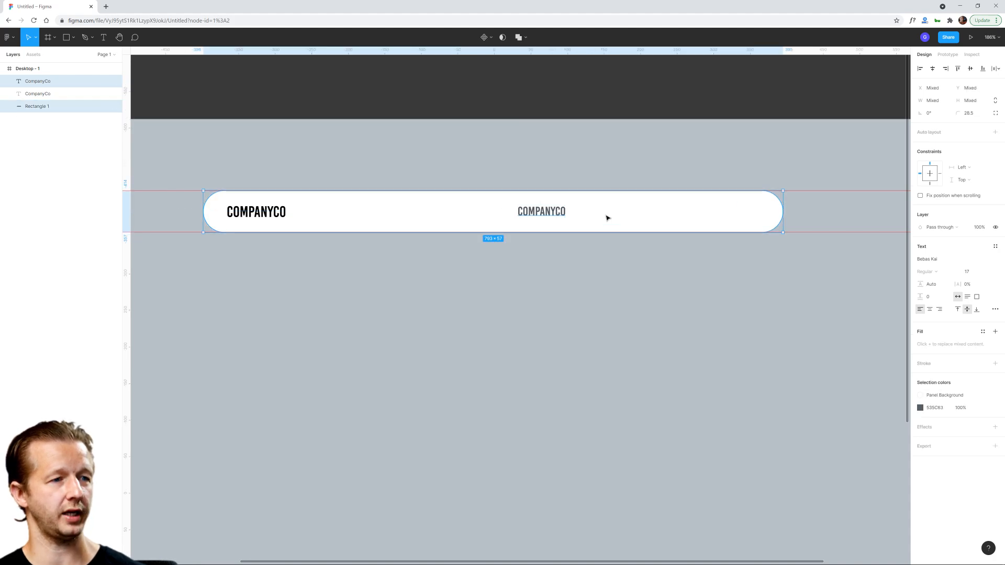
pyautogui.rightClick(523, 155)
pyautogui.moveTo(554, 314)
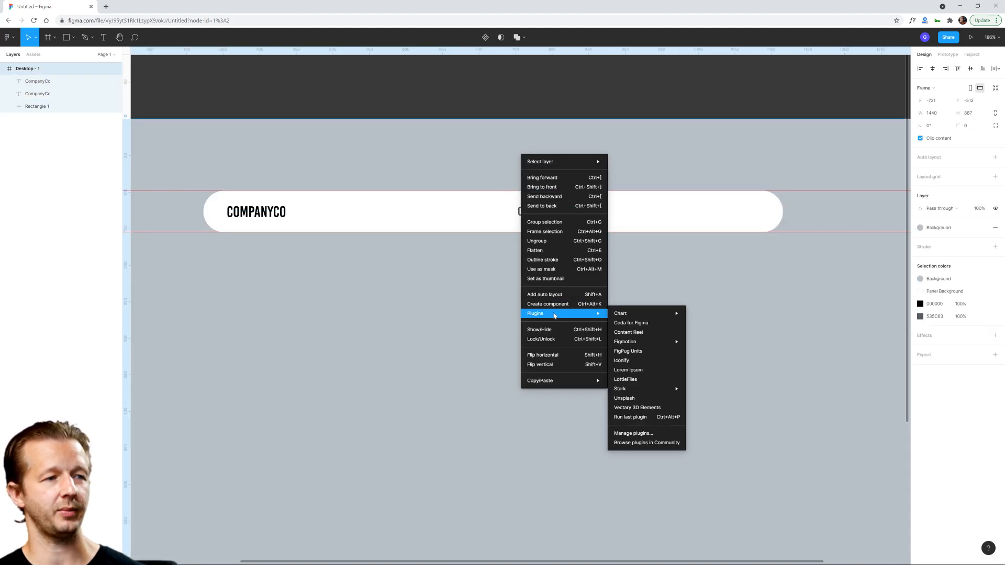
pyautogui.click(498, 252)
# Step: Select the smaller CompanyCo text together with the white bar and check their contrast with the Stark plugin
pyautogui.click(544, 205)
pyautogui.click(550, 212)
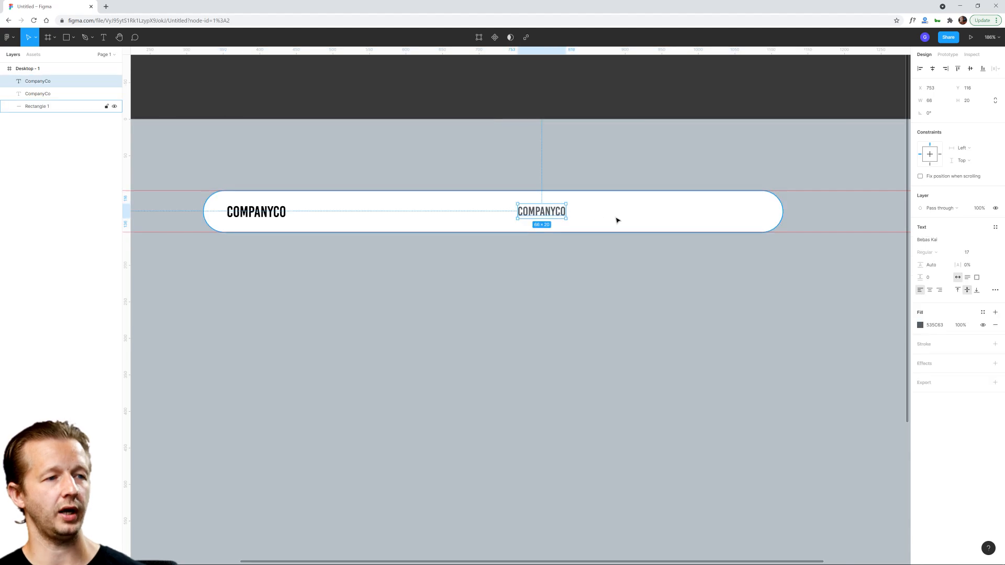
pyautogui.keyDown('shift'); pyautogui.click(617, 220); pyautogui.keyUp('shift')
pyautogui.rightClick(563, 208)
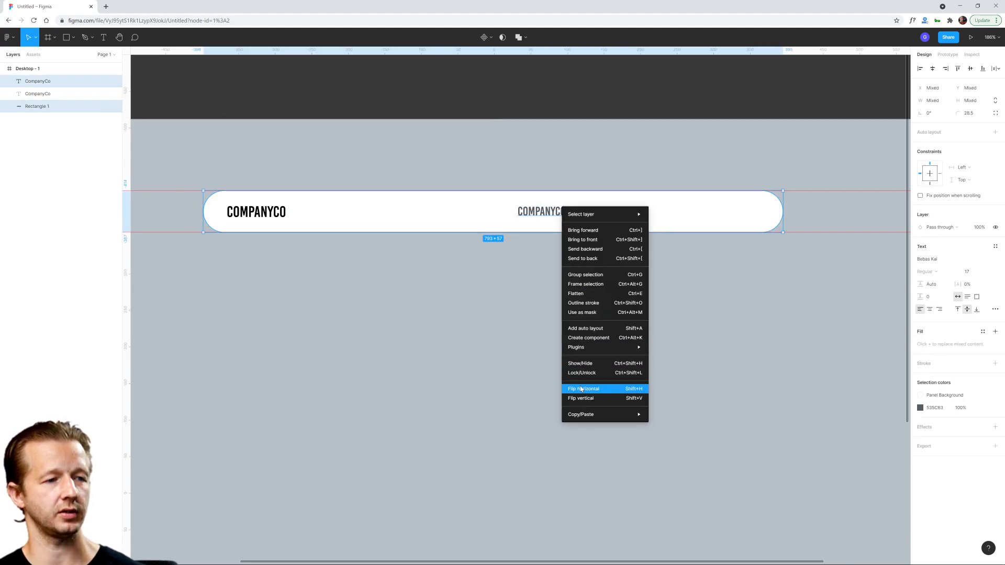
pyautogui.moveTo(587, 349)
pyautogui.moveTo(689, 424)
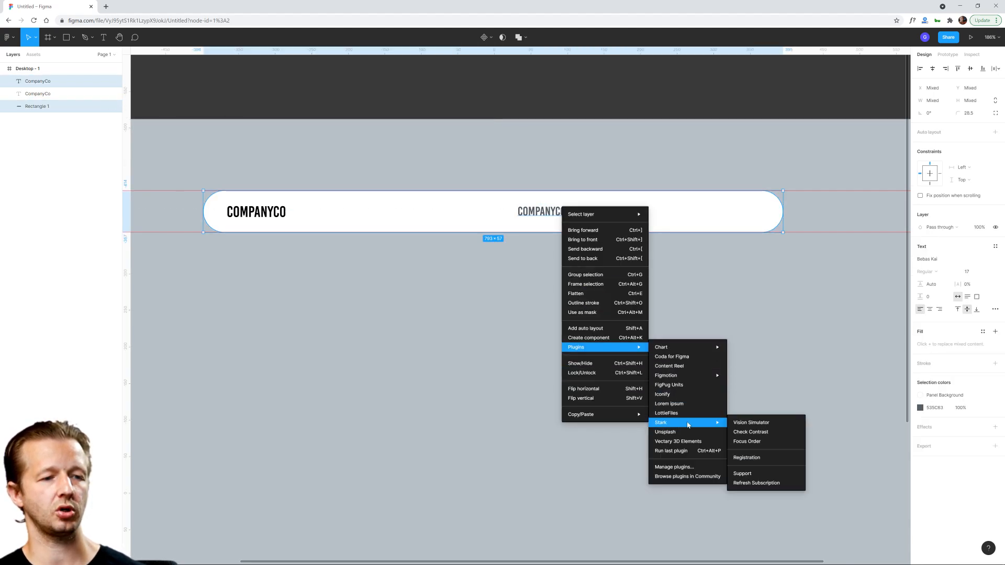
pyautogui.click(747, 435)
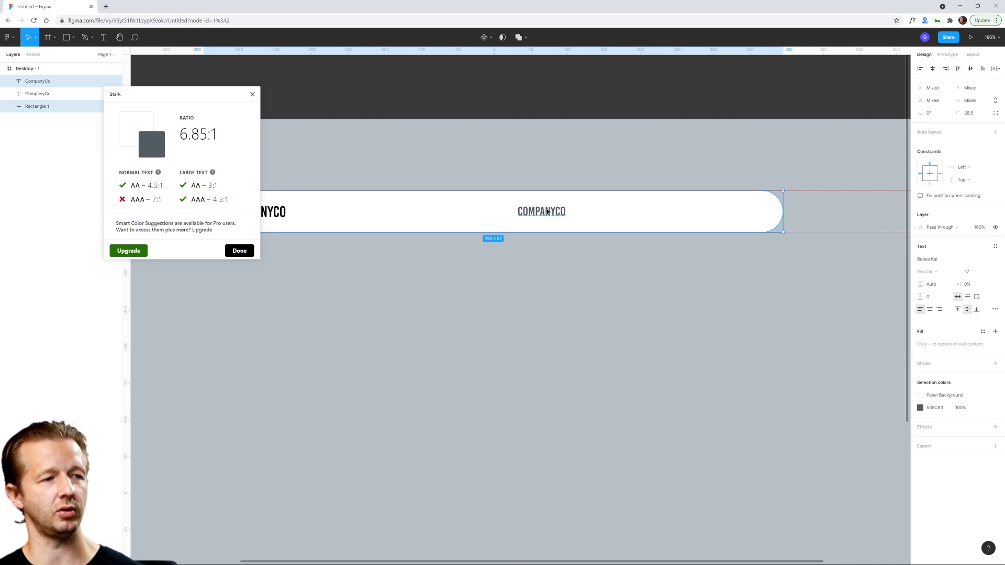
# Step: Lighten the smaller CompanyCo text to 677077 and recheck its contrast against the white bar in Stark
pyautogui.click(558, 165)
pyautogui.click(542, 211)
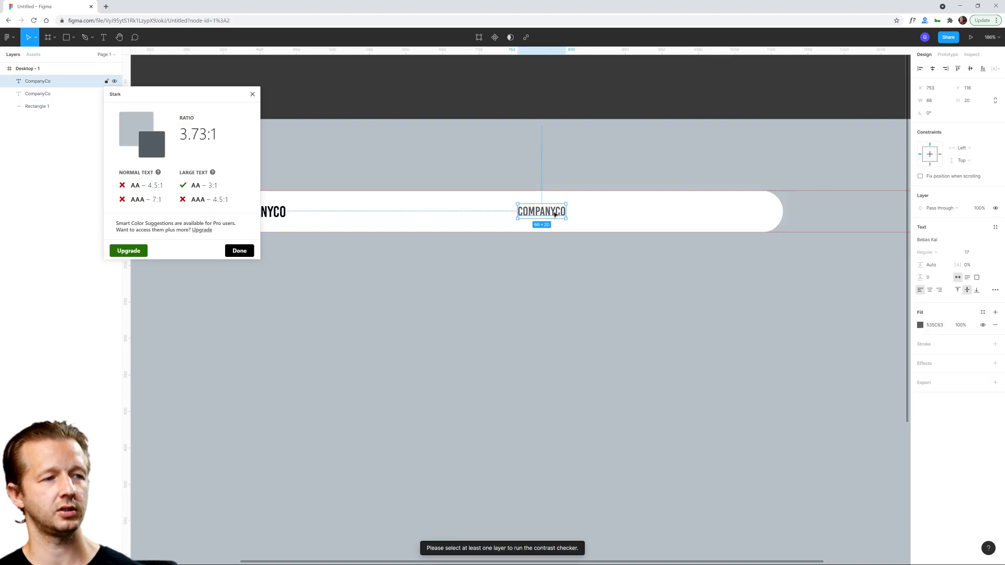
pyautogui.click(920, 324)
pyautogui.moveTo(830, 393); pyautogui.dragTo(829, 386)
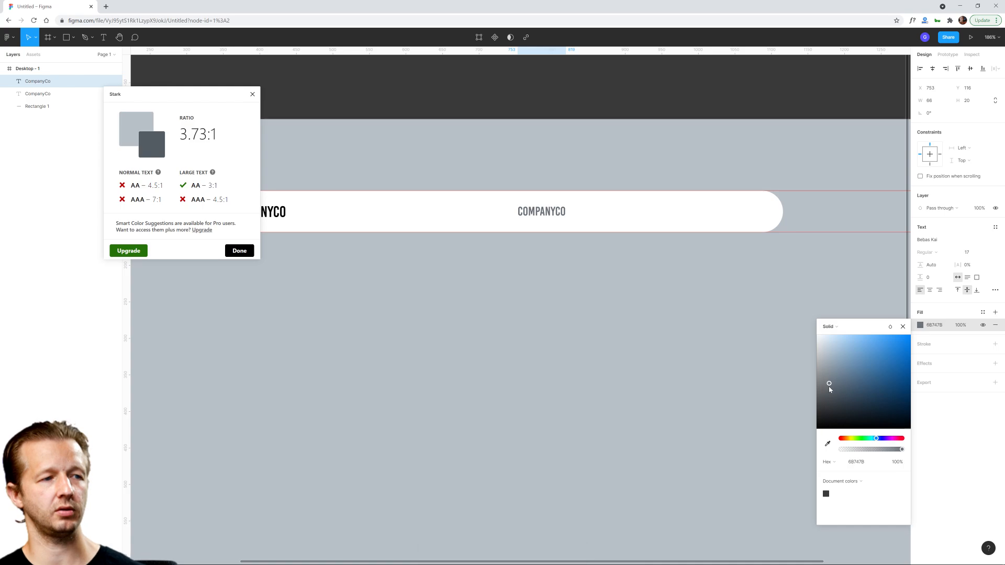
pyautogui.keyDown('shift'); pyautogui.click(601, 219); pyautogui.keyUp('shift')
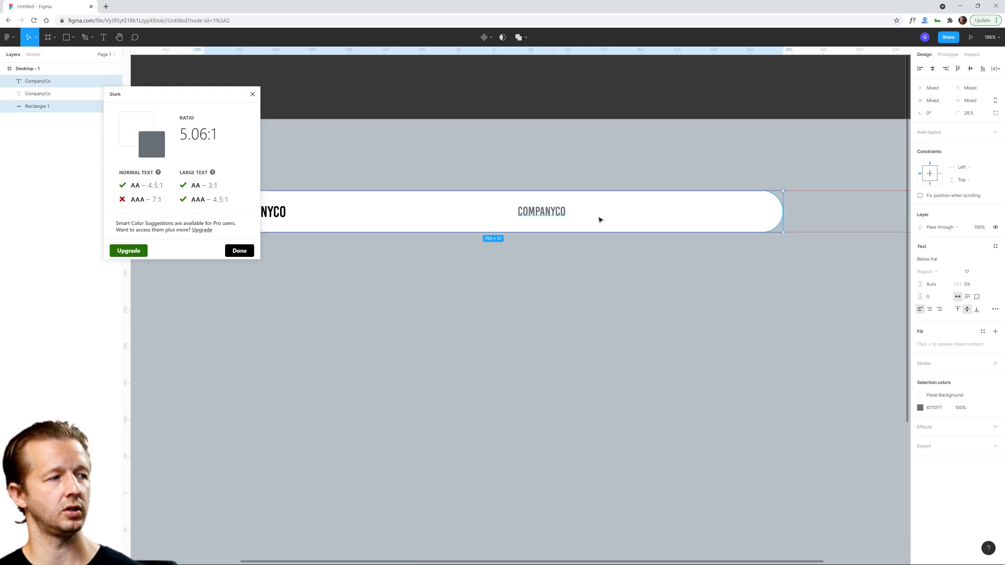
pyautogui.click(252, 95)
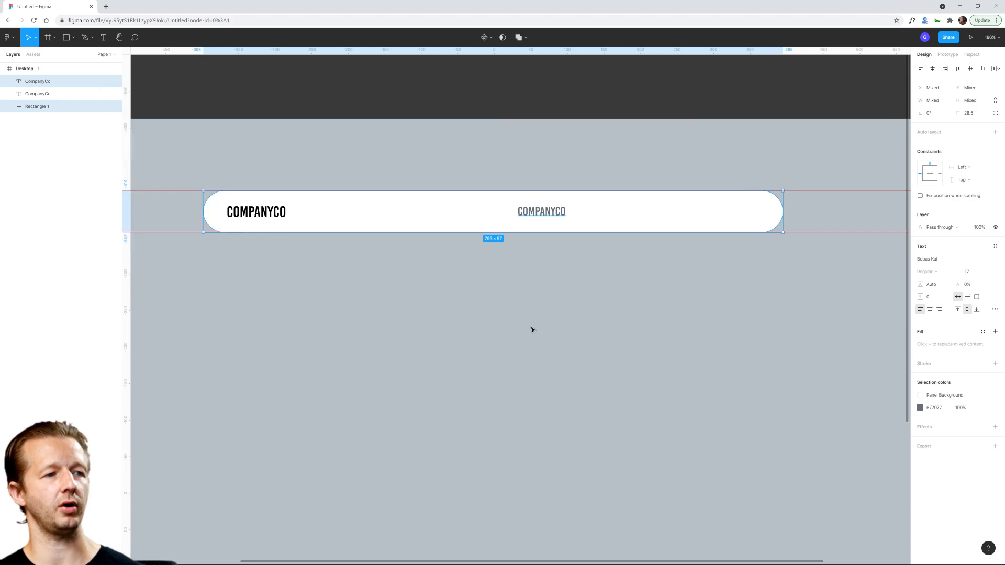
# Step: Stretch the smaller CompanyCo text box to the white bar's full height of 57 px, between the two guides
pyautogui.click(544, 210)
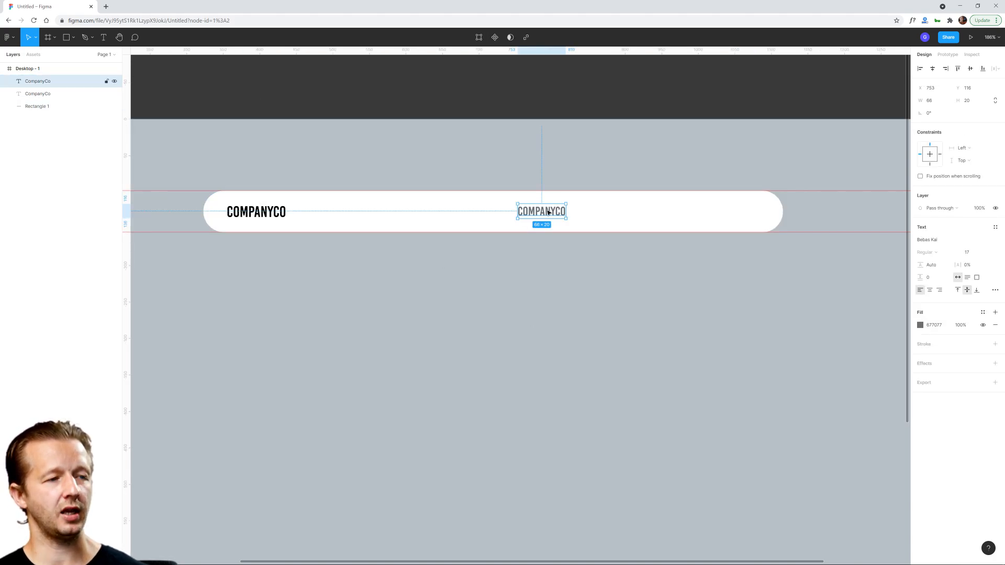
pyautogui.moveTo(548, 204); pyautogui.dragTo(558, 192)
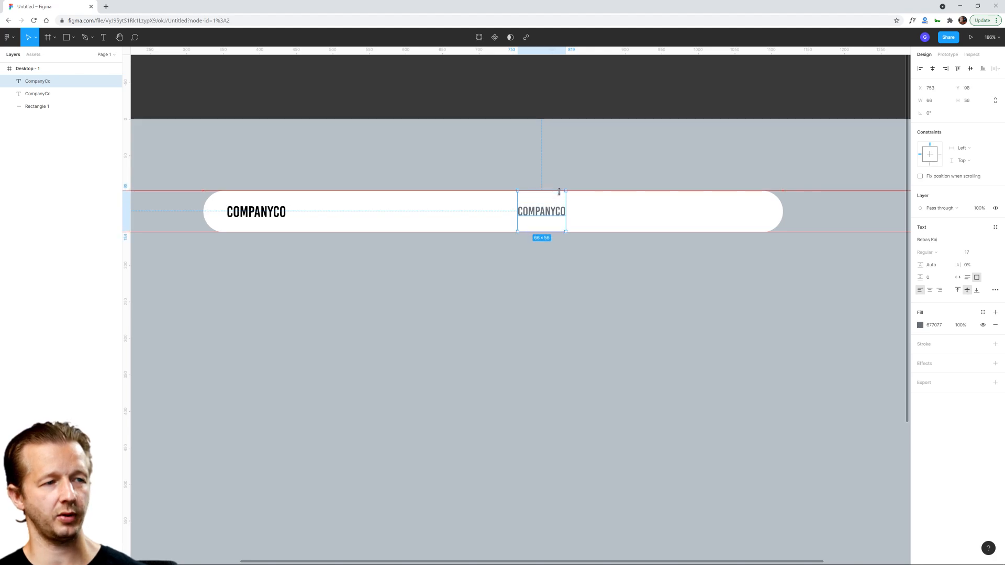
pyautogui.scroll(5, 549, 230)
pyautogui.scroll(5, 555, 398)
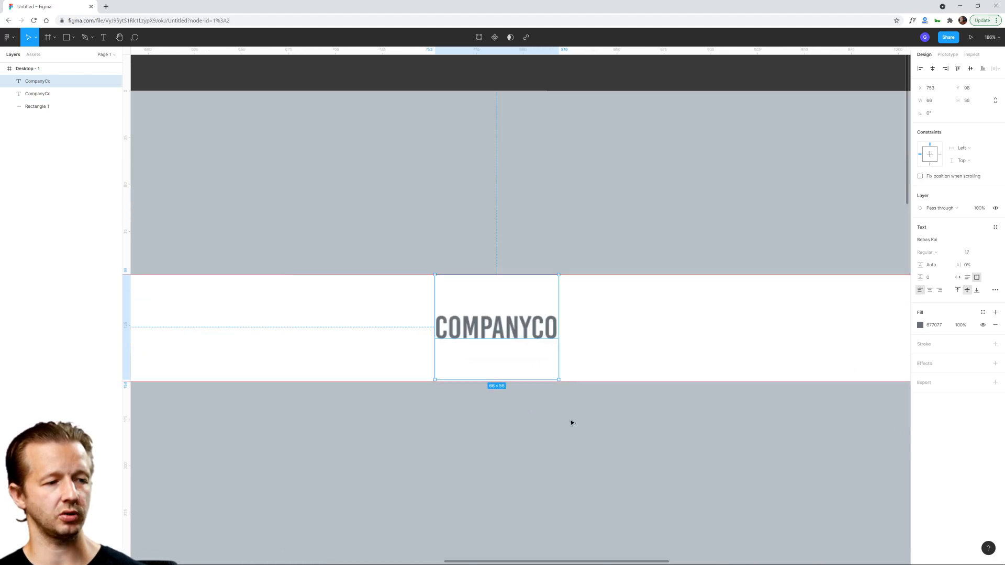
pyautogui.scroll(-2, 570, 419)
pyautogui.scroll(3, 563, 348)
pyautogui.moveTo(531, 337); pyautogui.dragTo(538, 340)
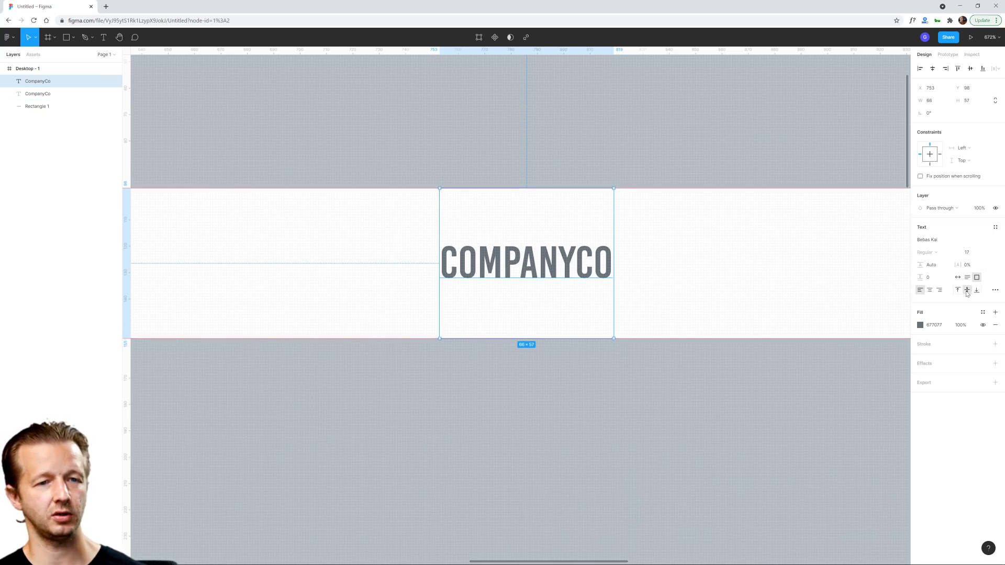
pyautogui.scroll(-5, 639, 307)
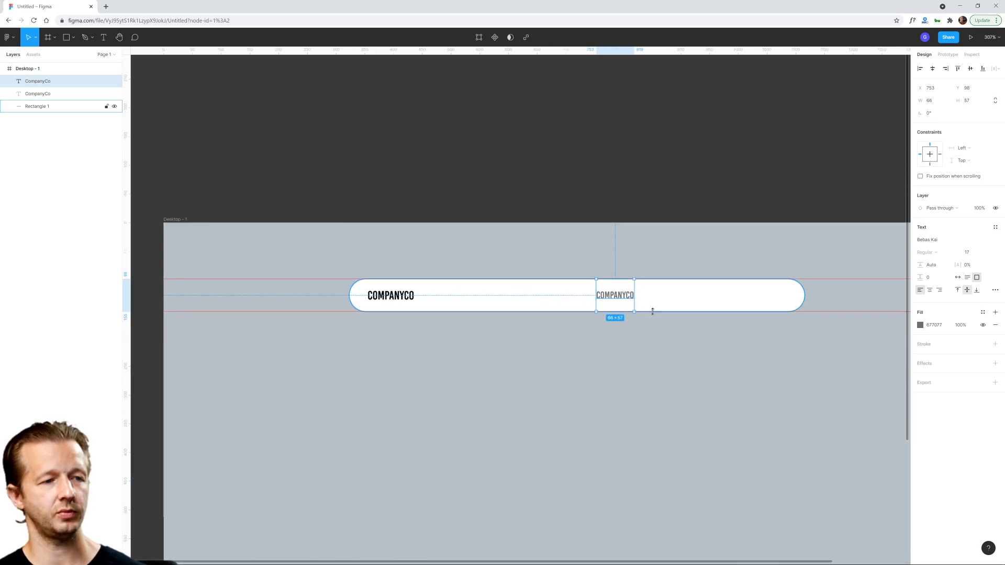
pyautogui.moveTo(708, 342); pyautogui.dragTo(618, 310)
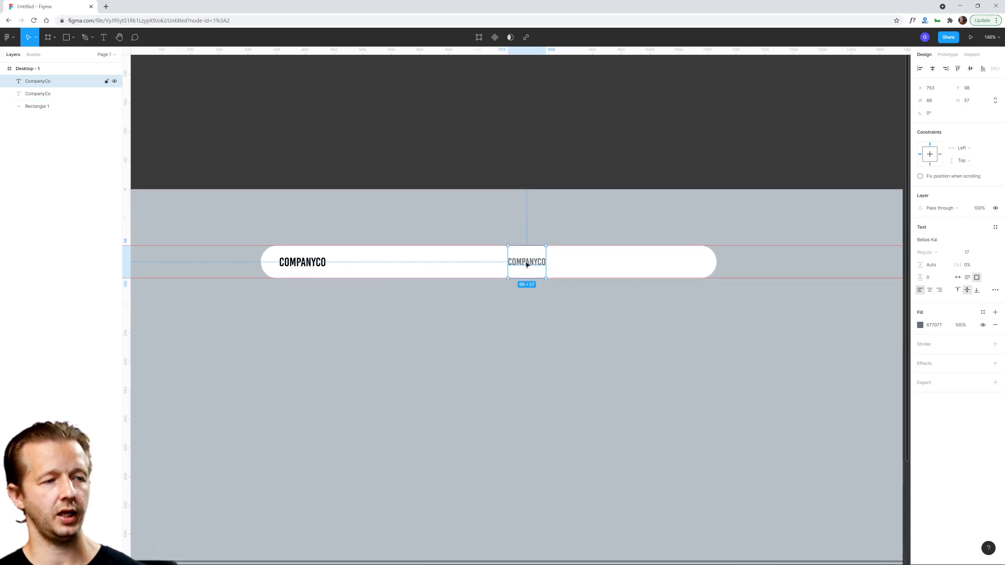
# Step: Duplicate the smaller CompanyCo text and move the copy right along the bar to about X 849
pyautogui.hotkey('ctrl', 'd')
pyautogui.moveTo(529, 262); pyautogui.dragTo(581, 260)
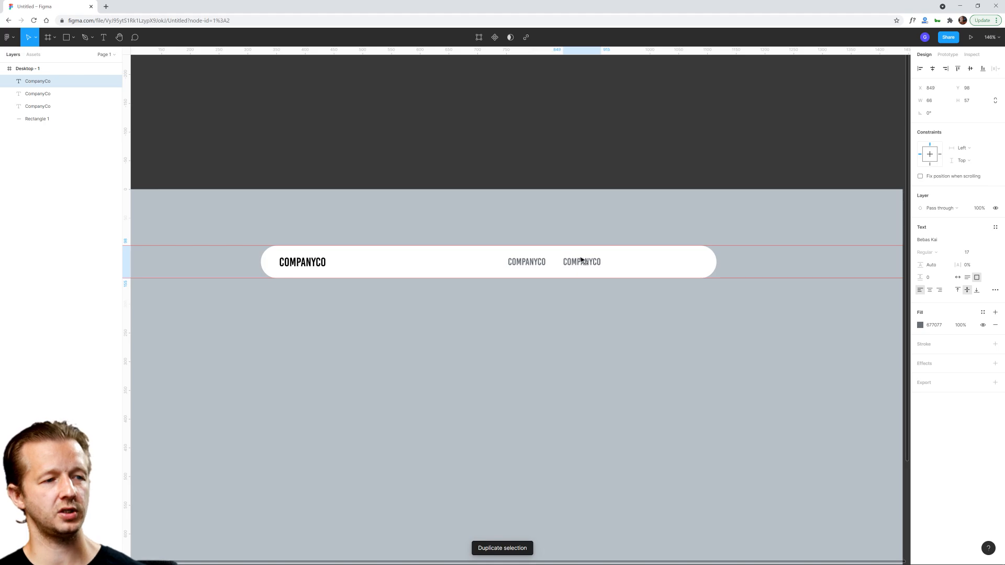
# Step: Change the original smaller CompanyCo text to "home" and centre-align it horizontally in its box
pyautogui.doubleClick(536, 263)
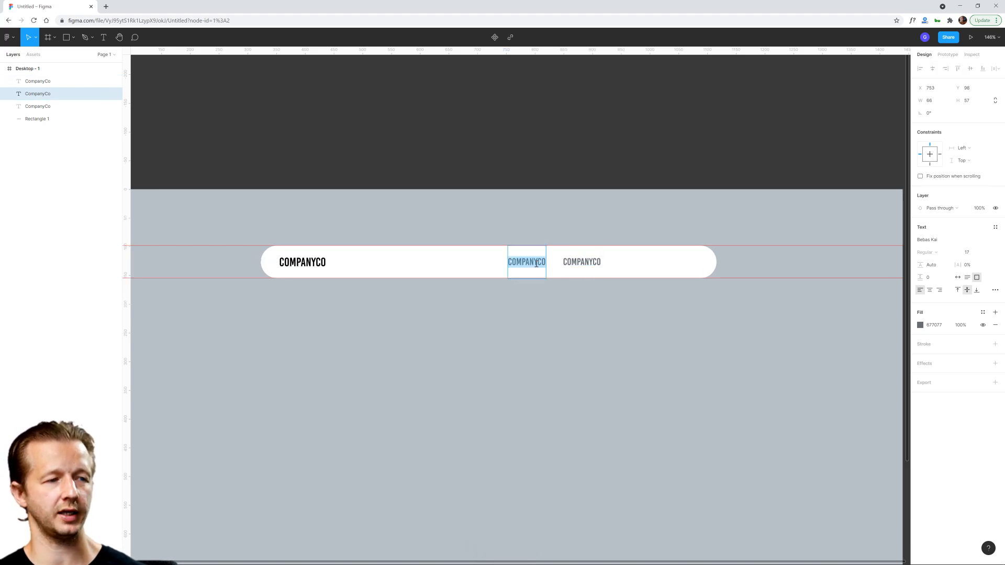
pyautogui.write('home')
pyautogui.press('Escape')
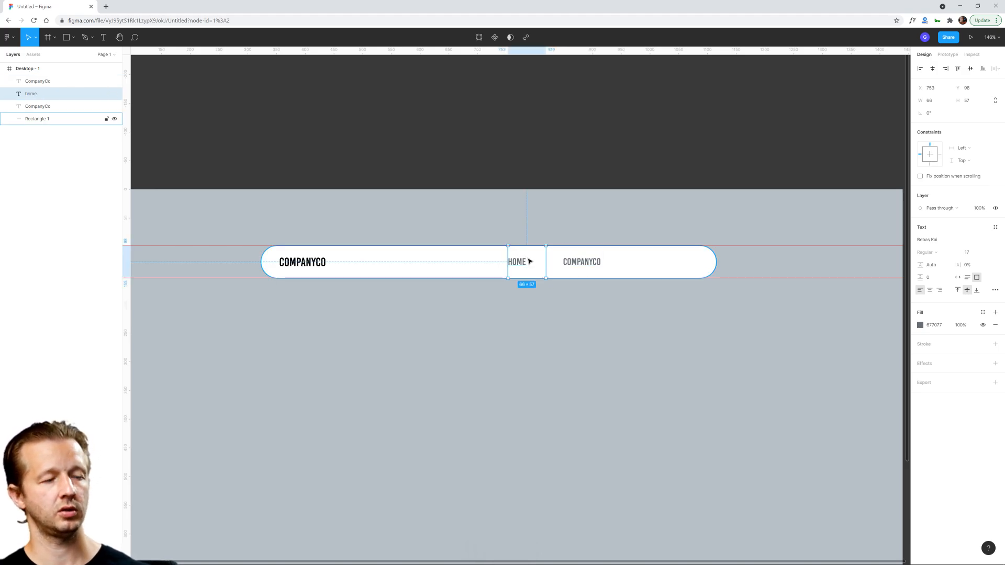
pyautogui.click(930, 290)
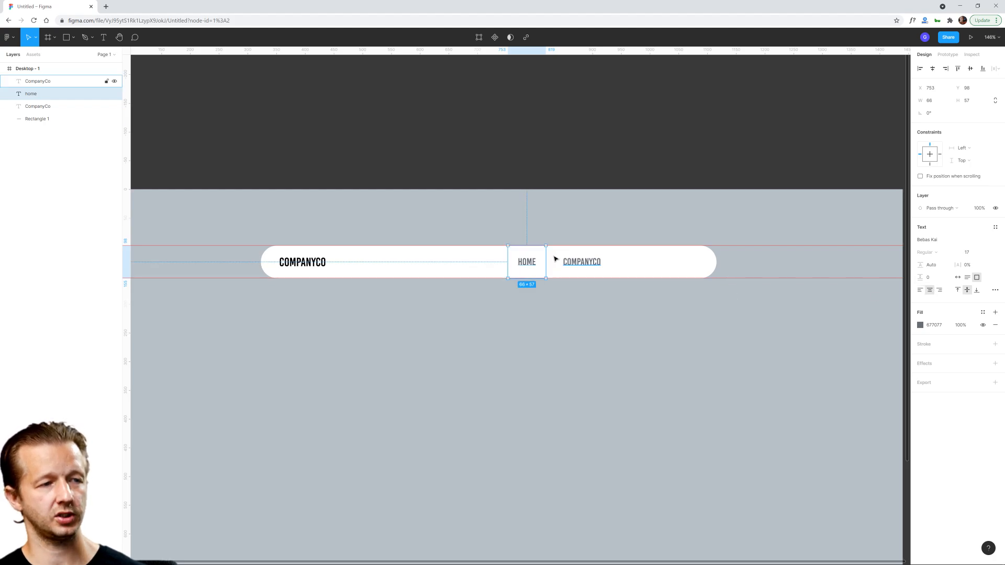
# Step: Replace the CompanyCo copy beside Home with a duplicate of the Home text reworded as "products"
pyautogui.click(581, 262)
pyautogui.press('Delete')
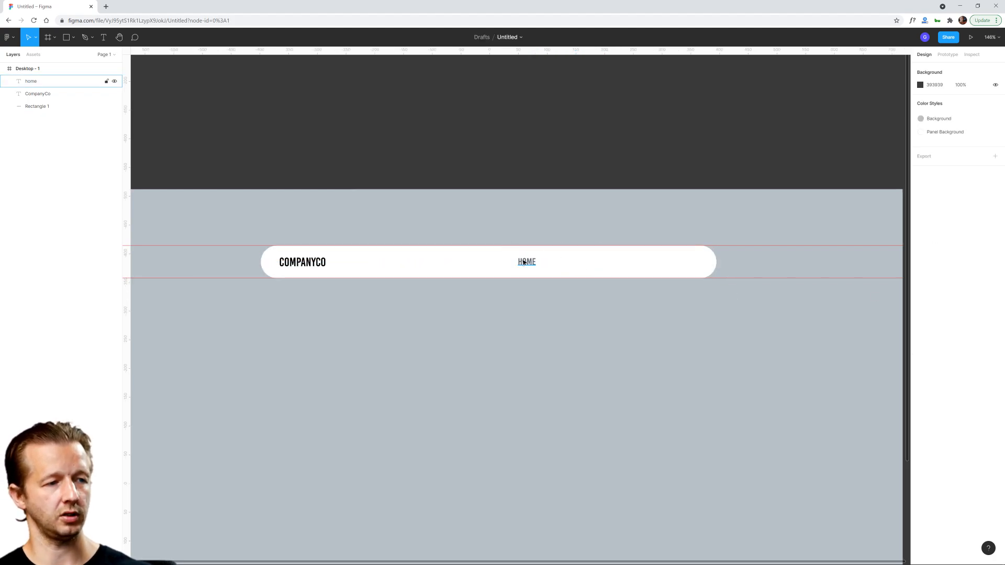
pyautogui.click(526, 261)
pyautogui.hotkey('ctrl', 'd')
pyautogui.moveTo(526, 261); pyautogui.dragTo(565, 262)
pyautogui.doubleClick(563, 262)
pyautogui.write('products')
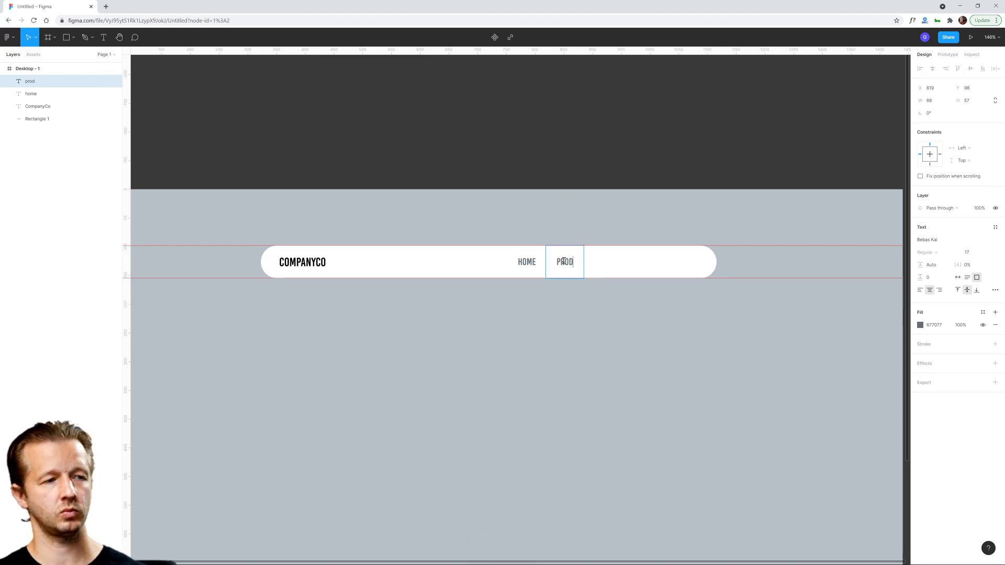
pyautogui.press('Escape')
pyautogui.click(573, 305)
# Step: Shift the Products text slightly right to about X 827, and delete it
pyautogui.click(565, 262)
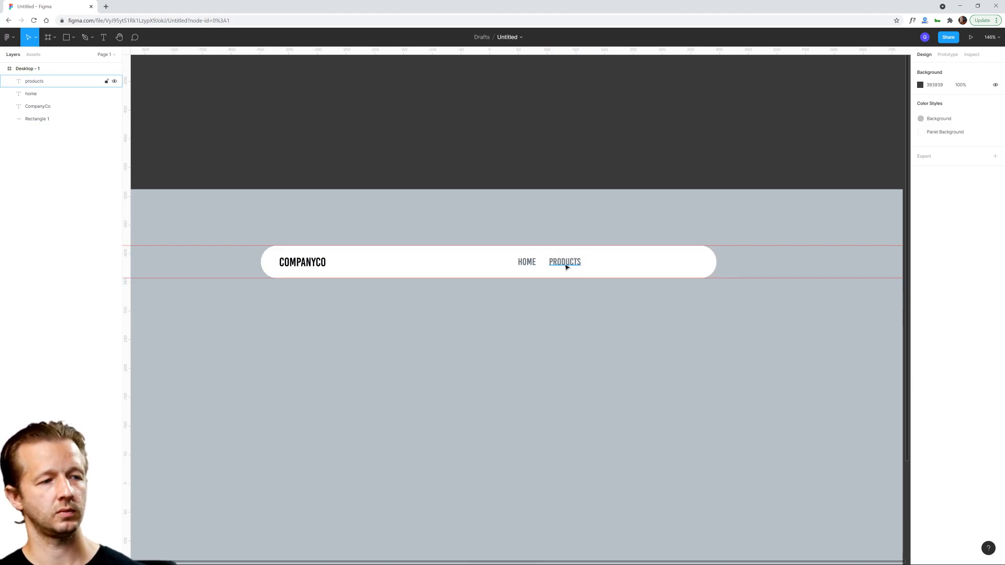
pyautogui.moveTo(565, 262); pyautogui.dragTo(570, 265)
pyautogui.click(630, 331)
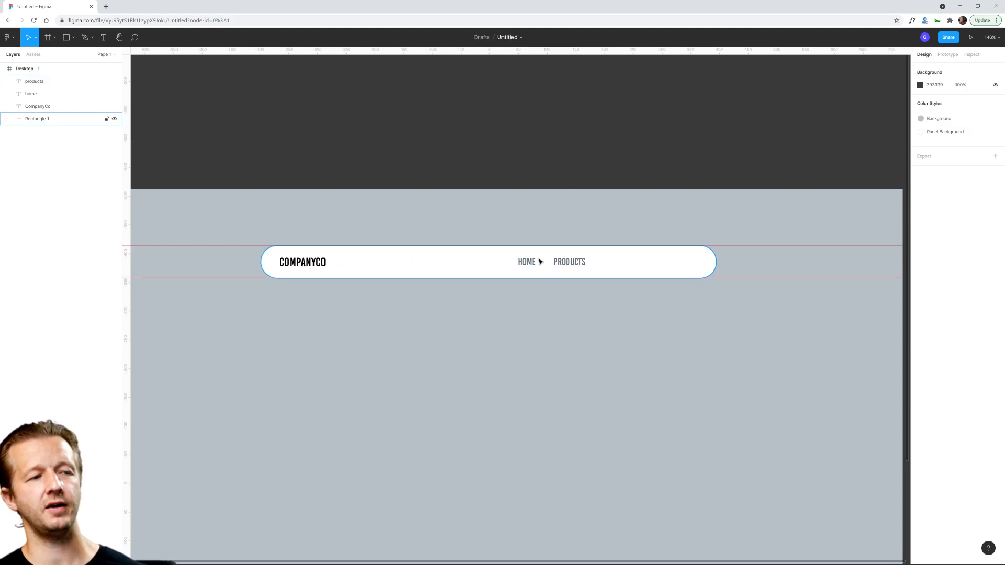
pyautogui.click(574, 263)
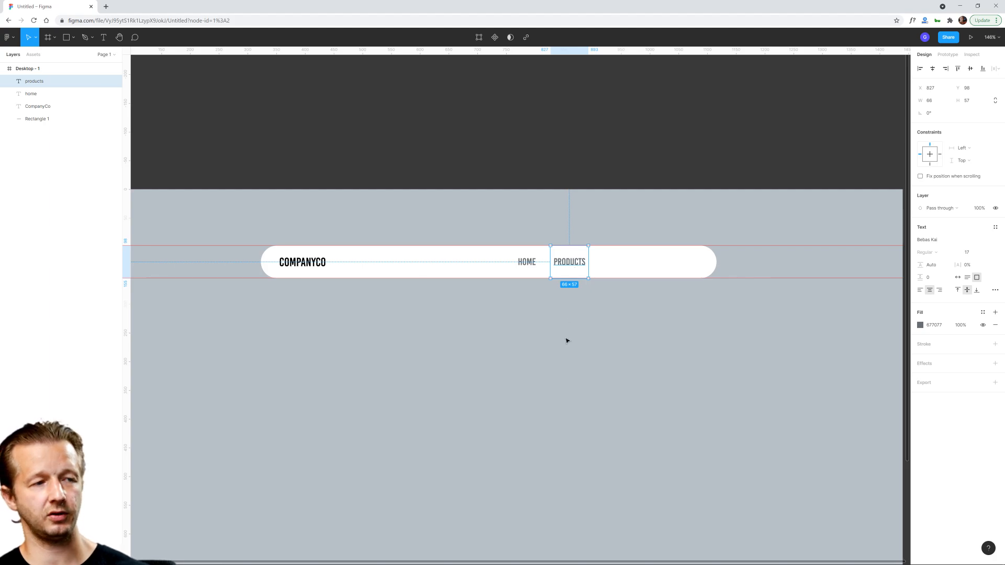
pyautogui.press('Delete')
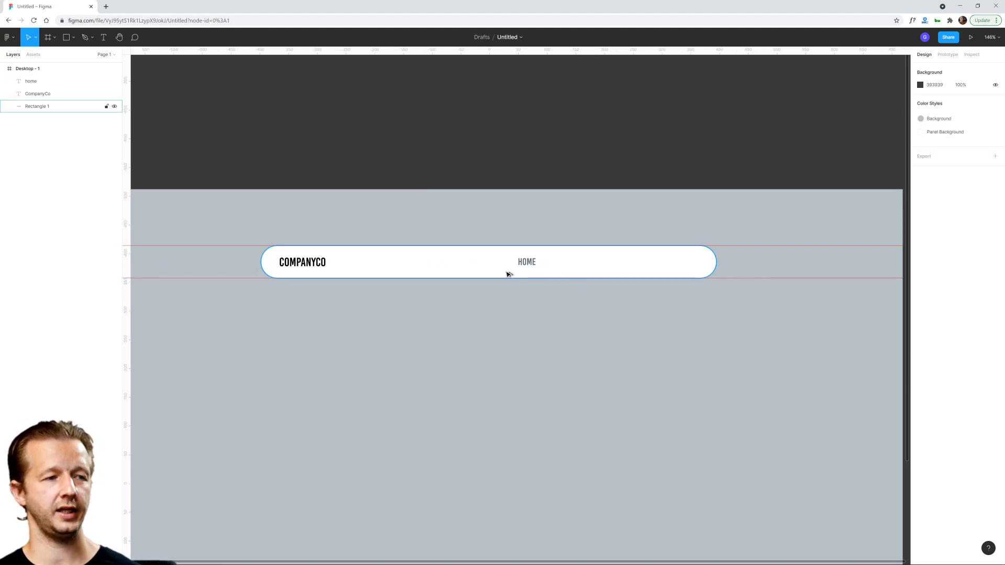
# Step: Draw a grey rectangle spanning the bar's height around the Home text, place it behind the text and narrow it to 71 × 57
pyautogui.scroll(1, 511, 275)
pyautogui.scroll(5, 505, 288)
pyautogui.scroll(3, 505, 293)
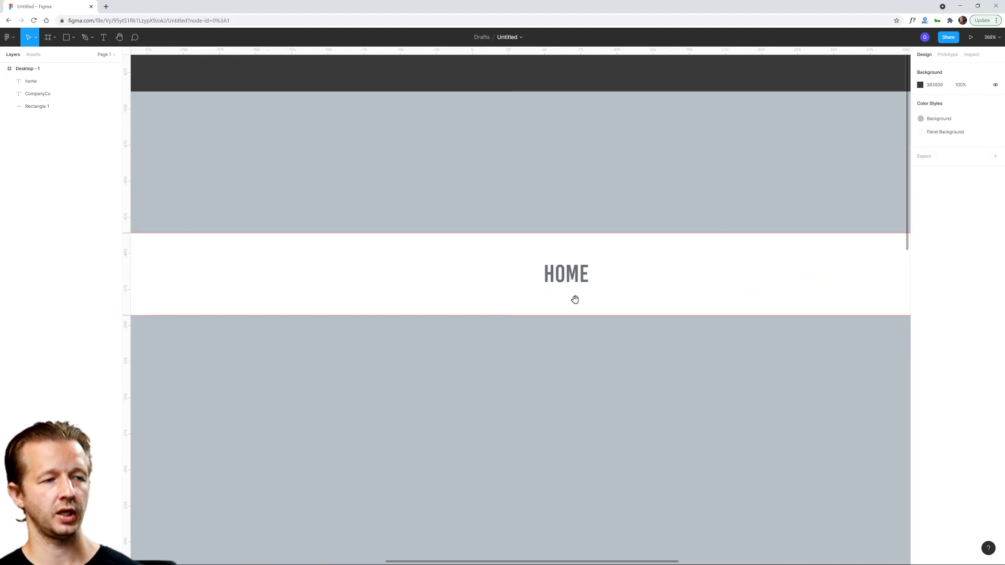
pyautogui.click(66, 37)
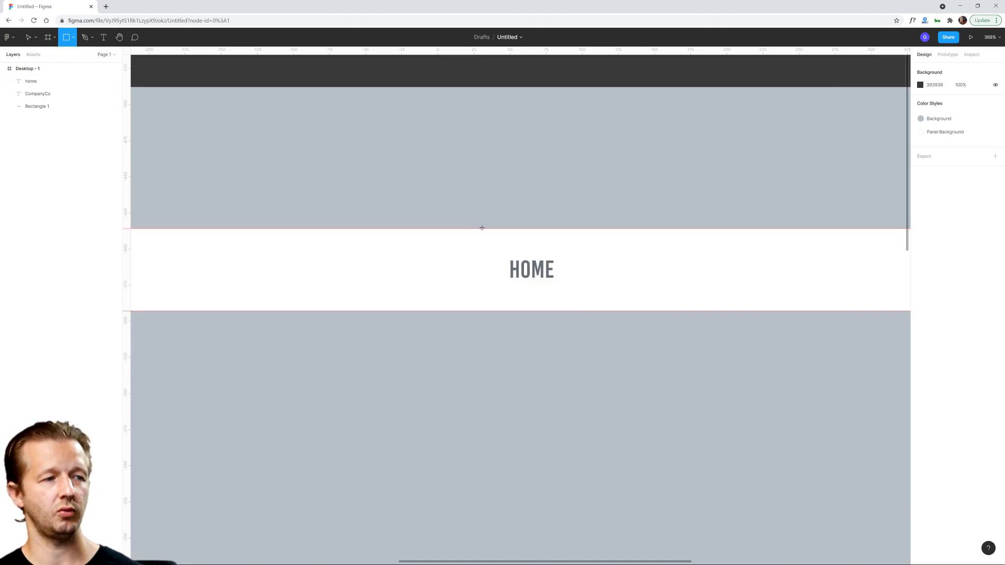
pyautogui.moveTo(482, 228)
pyautogui.mouseDown()
pyautogui.moveTo(596, 308)
pyautogui.moveTo(586, 309)
pyautogui.mouseUp()
pyautogui.scroll(2, 540, 272)
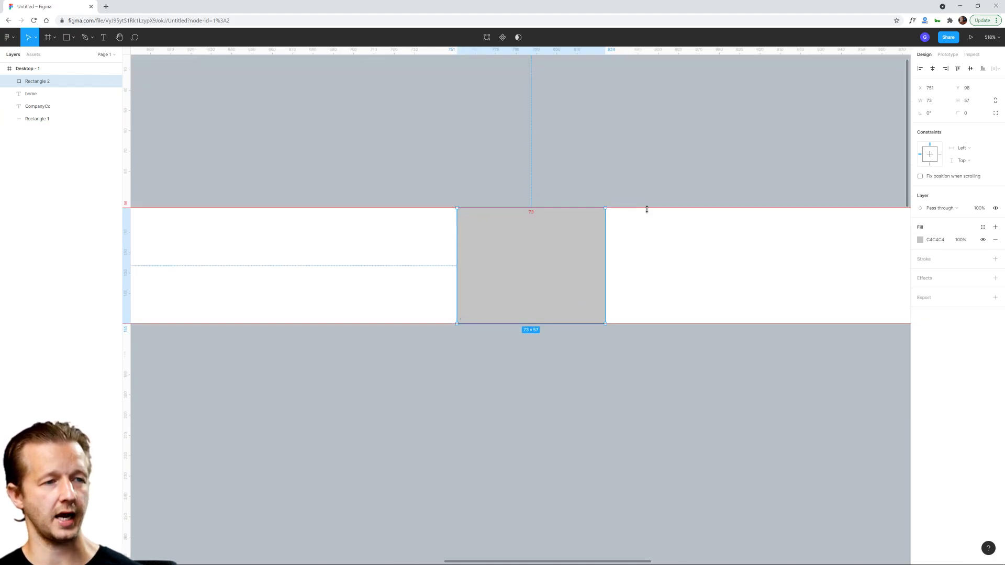
pyautogui.moveTo(37, 88); pyautogui.dragTo(38, 100)
pyautogui.moveTo(604, 273); pyautogui.dragTo(600, 273)
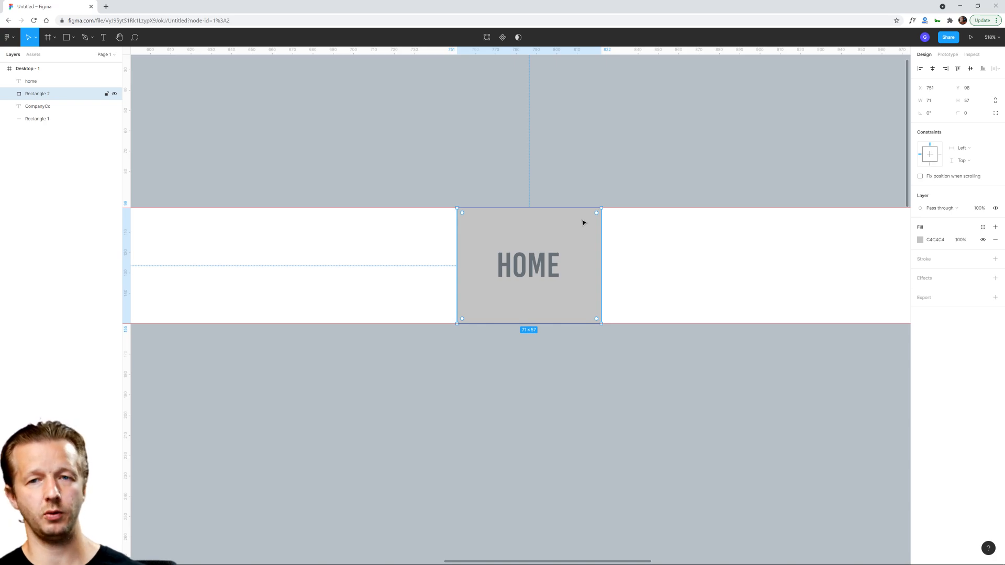
pyautogui.keyDown('shift'); pyautogui.click(536, 272); pyautogui.keyUp('shift')
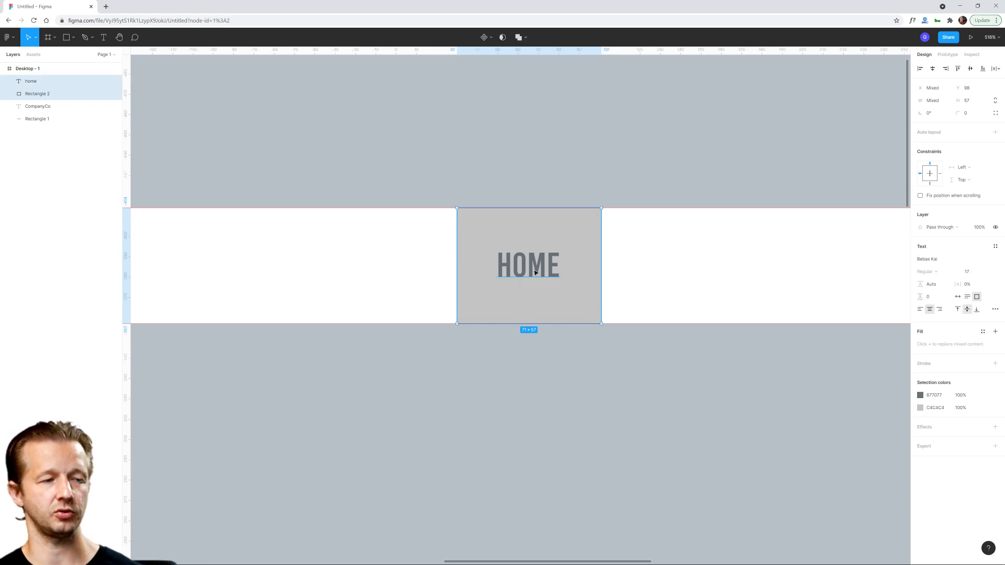
pyautogui.rightClick(558, 249)
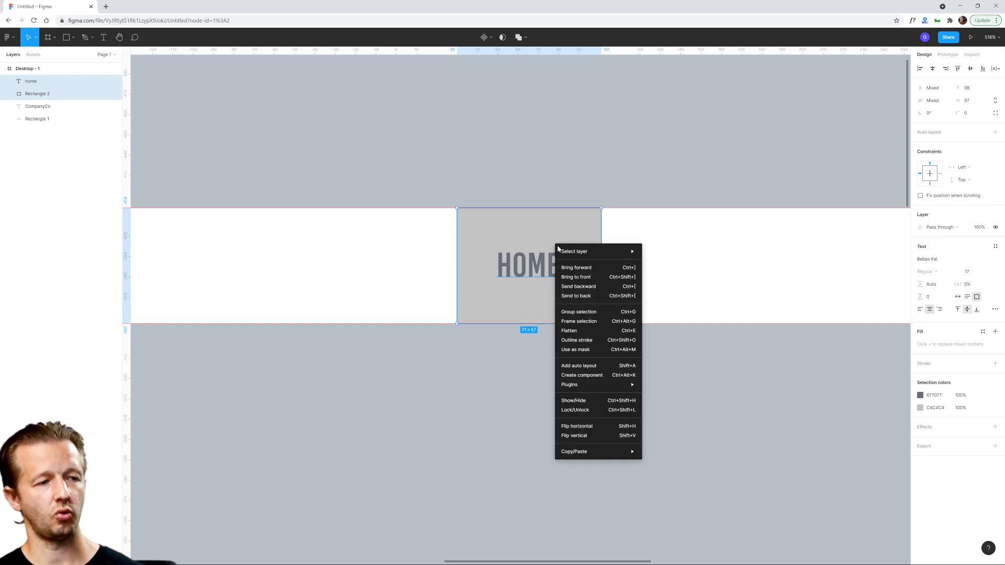
pyautogui.click(485, 386)
pyautogui.click(536, 280)
pyautogui.click(553, 333)
# Step: Narrow the Home text box to 33 wide and nudge it left to X 770 so it is centred on the grey rectangle
pyautogui.click(535, 271)
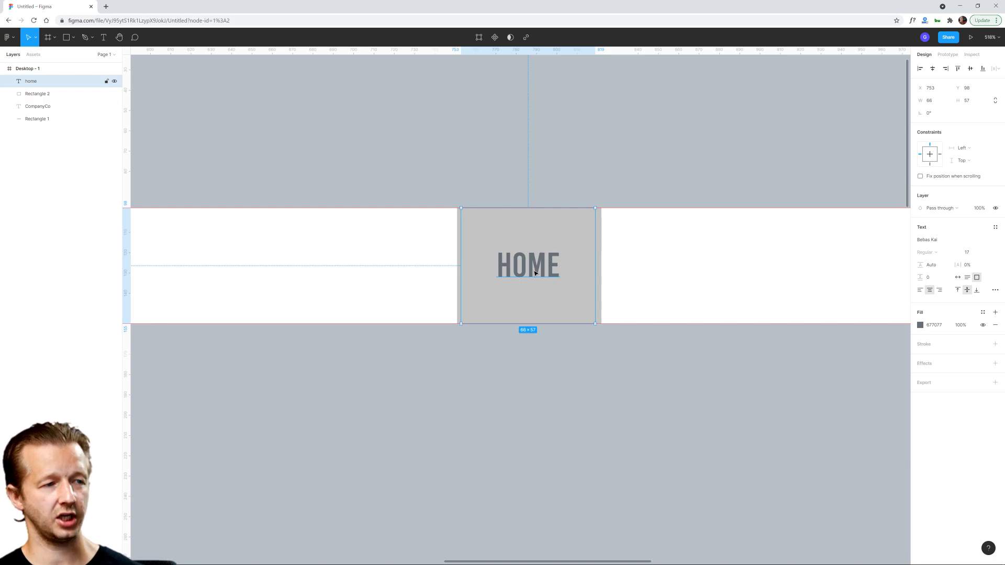
pyautogui.moveTo(595, 258); pyautogui.dragTo(601, 257)
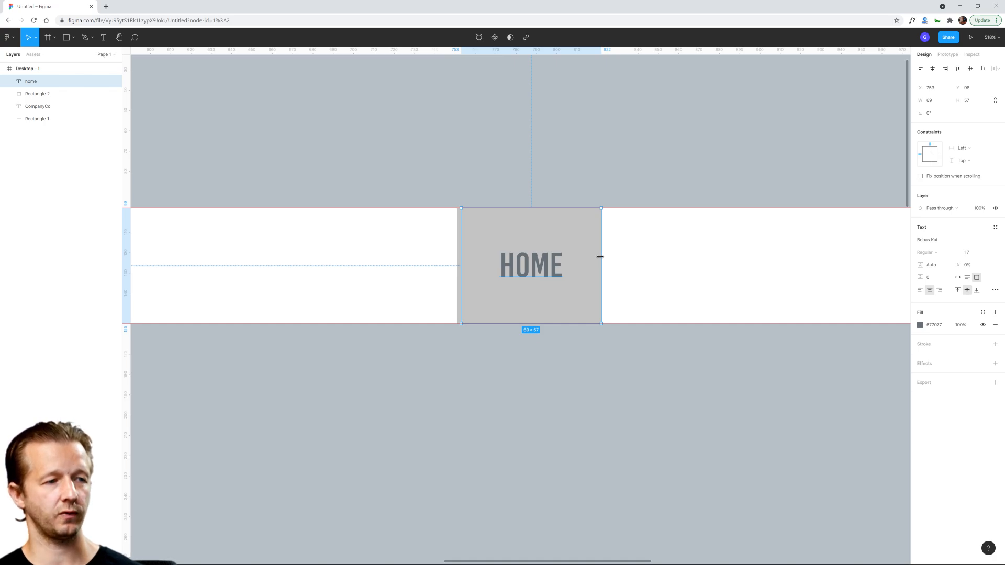
pyautogui.moveTo(600, 257); pyautogui.dragTo(565, 257)
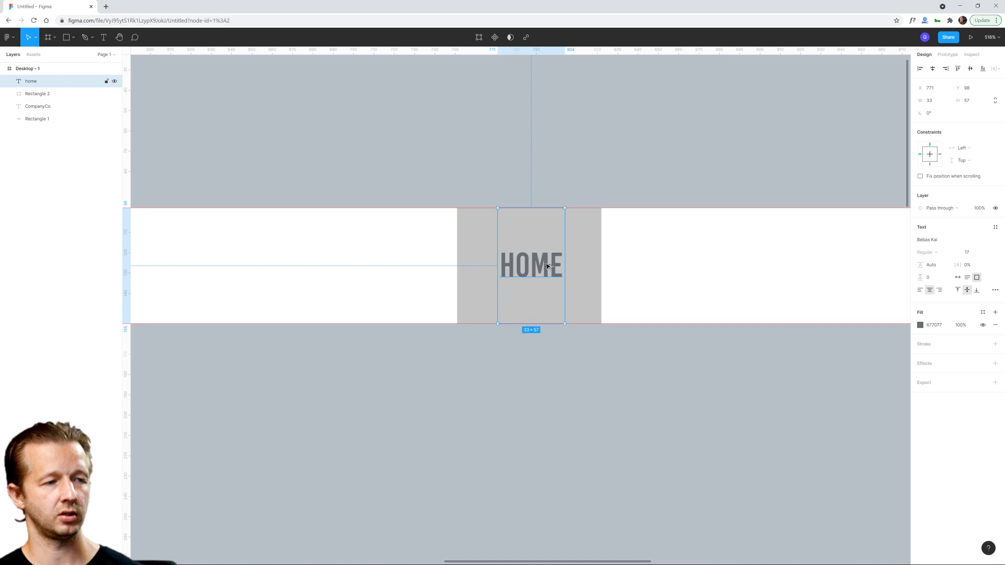
pyautogui.press('alt')
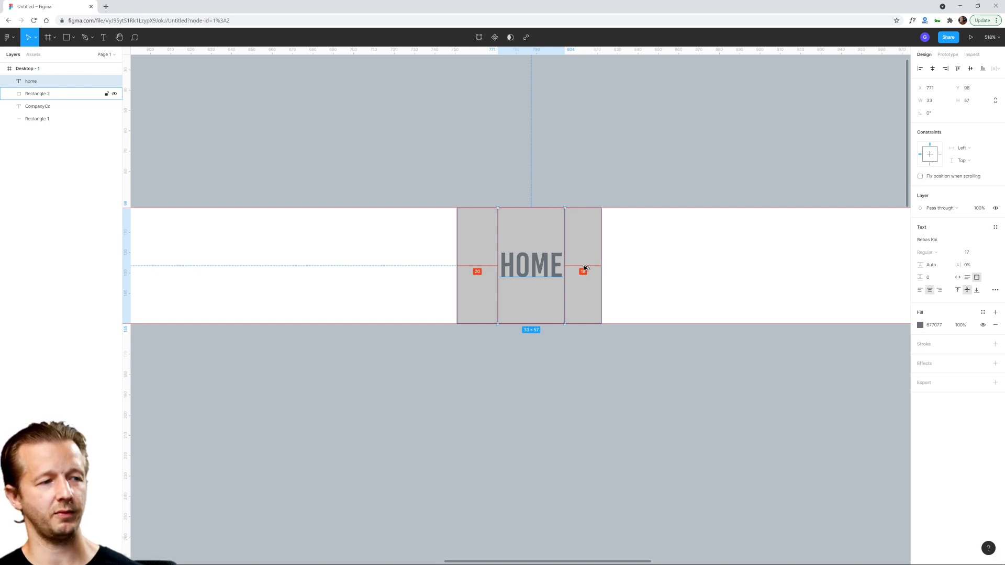
pyautogui.press('Left')
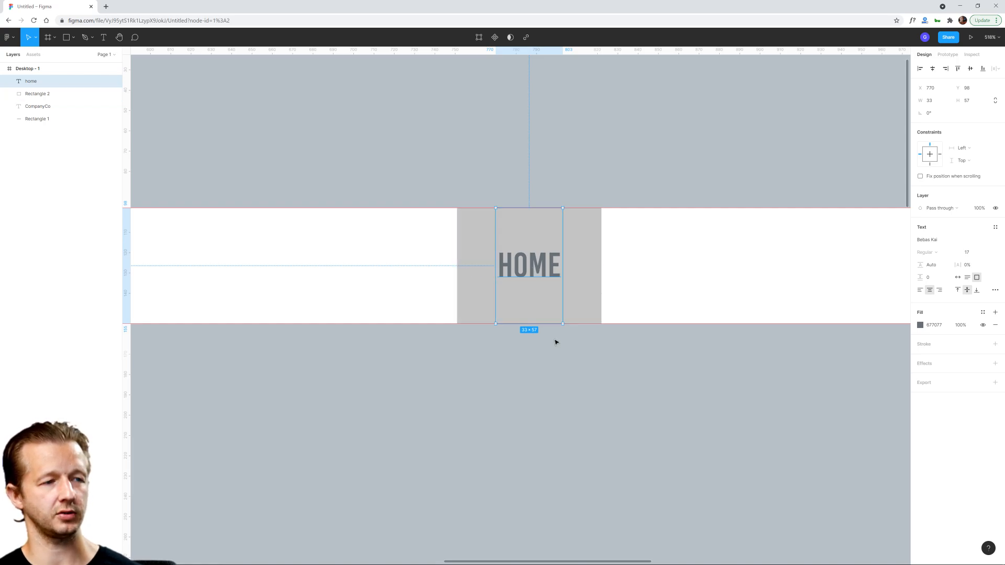
pyautogui.click(552, 368)
# Step: Combine the Home text and its grey rectangle with auto layout, and stretch the resulting frame to 57 high at the lower guide
pyautogui.click(540, 276)
pyautogui.keyDown('shift'); pyautogui.click(577, 272); pyautogui.keyUp('shift')
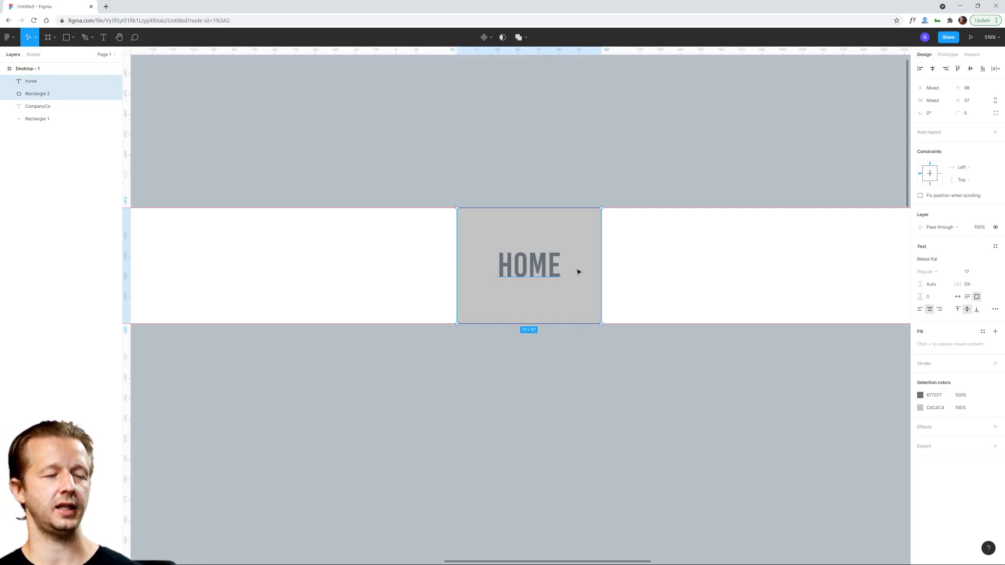
pyautogui.rightClick(582, 270)
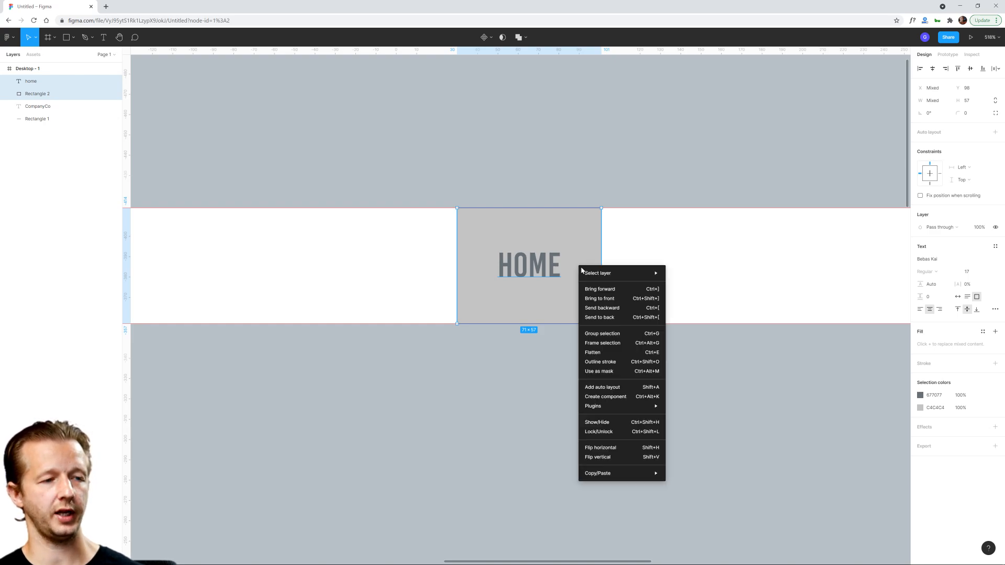
pyautogui.click(598, 388)
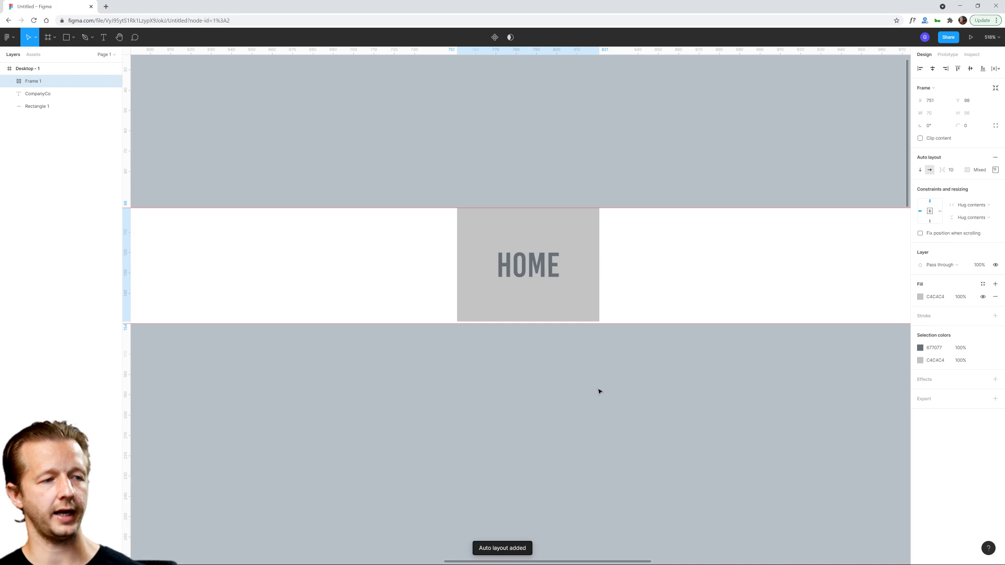
pyautogui.moveTo(536, 322); pyautogui.dragTo(537, 323)
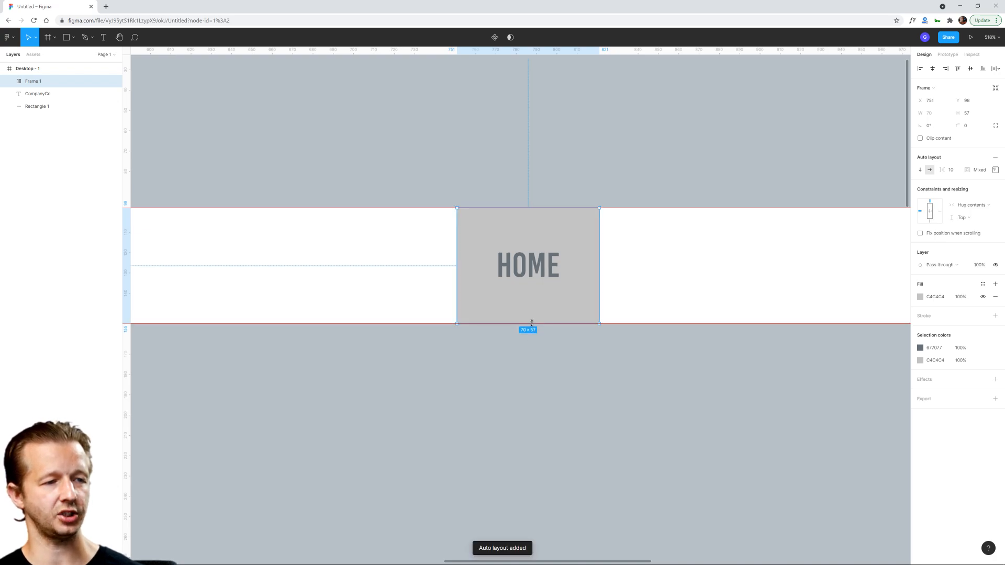
pyautogui.click(587, 354)
# Step: Stretch the Home text box inside the auto layout frame to 50 high
pyautogui.click(546, 270)
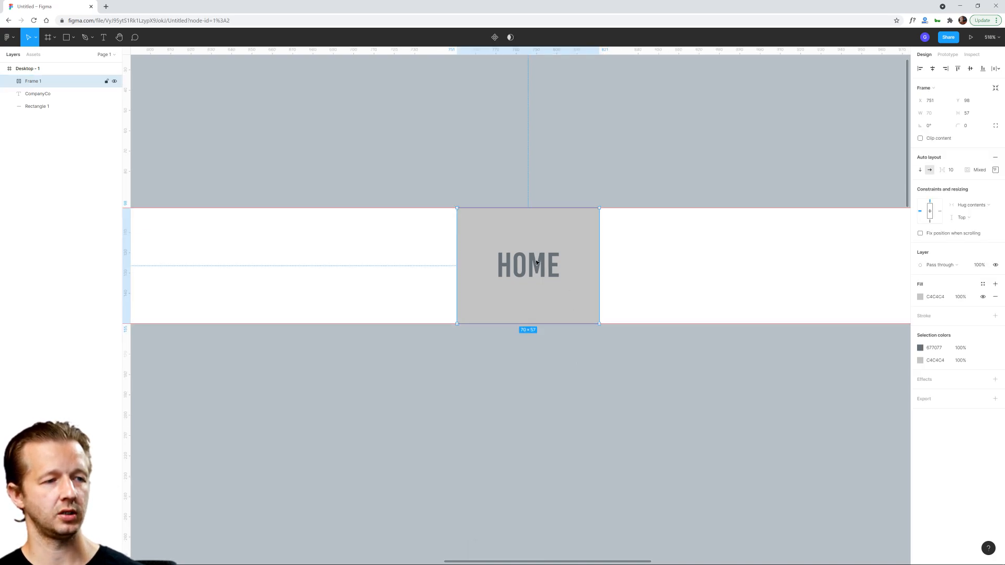
pyautogui.doubleClick(526, 265)
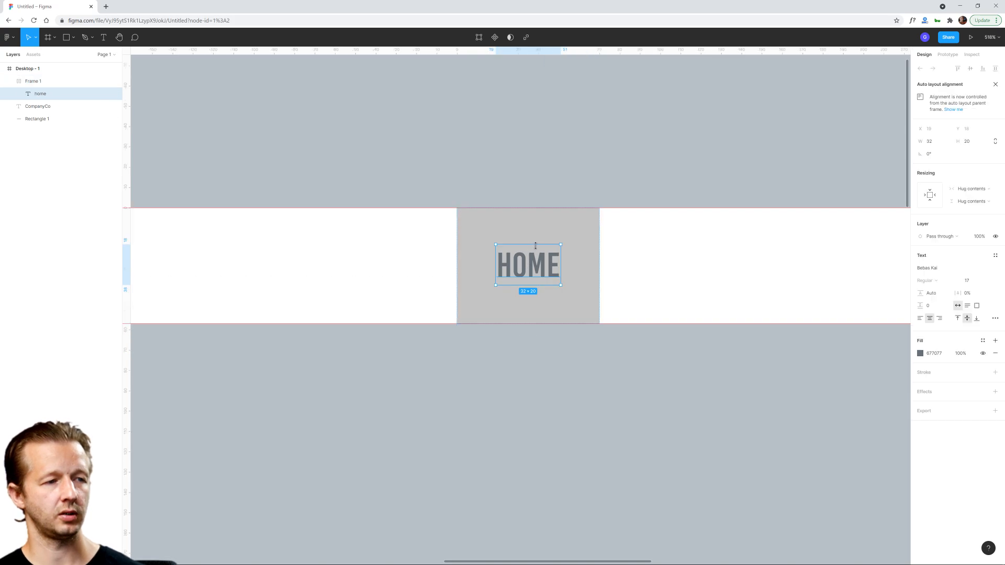
pyautogui.moveTo(535, 246); pyautogui.dragTo(542, 214)
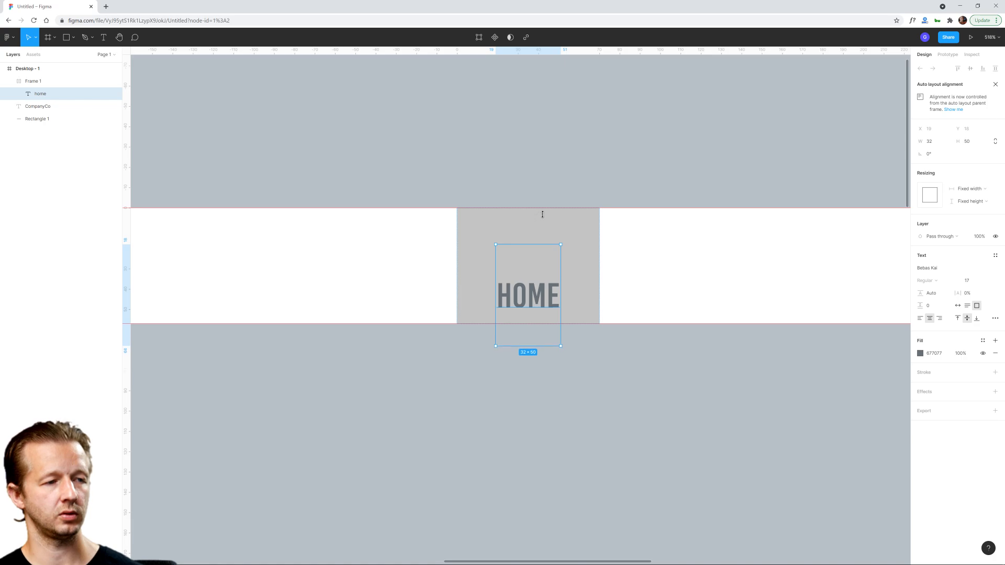
pyautogui.click(581, 229)
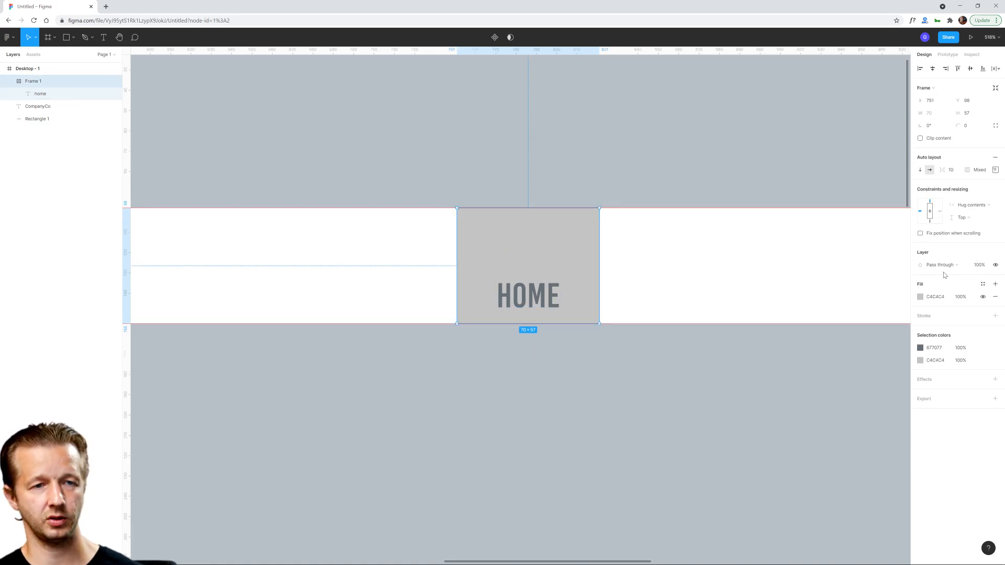
pyautogui.click(729, 410)
# Step: Set the top and bottom padding of the Home auto layout frame to 0
pyautogui.click(558, 270)
pyautogui.click(996, 170)
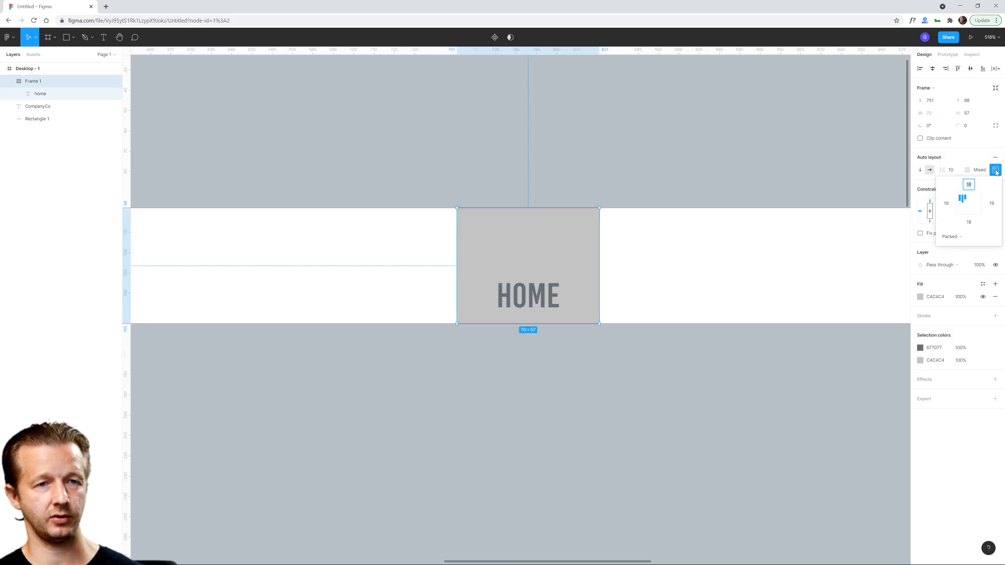
pyautogui.write('0')
pyautogui.press('Return')
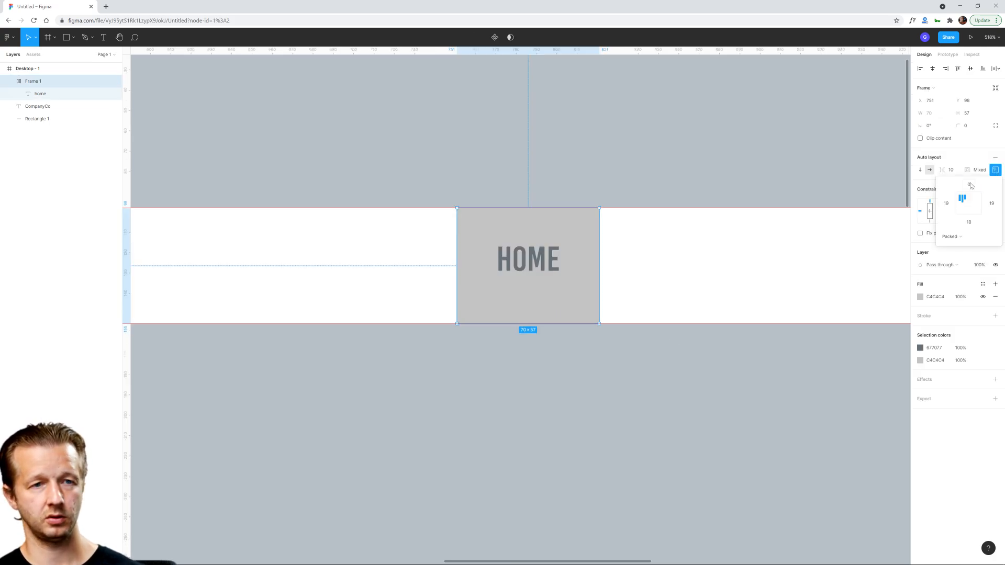
pyautogui.click(969, 222)
pyautogui.write('0')
pyautogui.press('Escape')
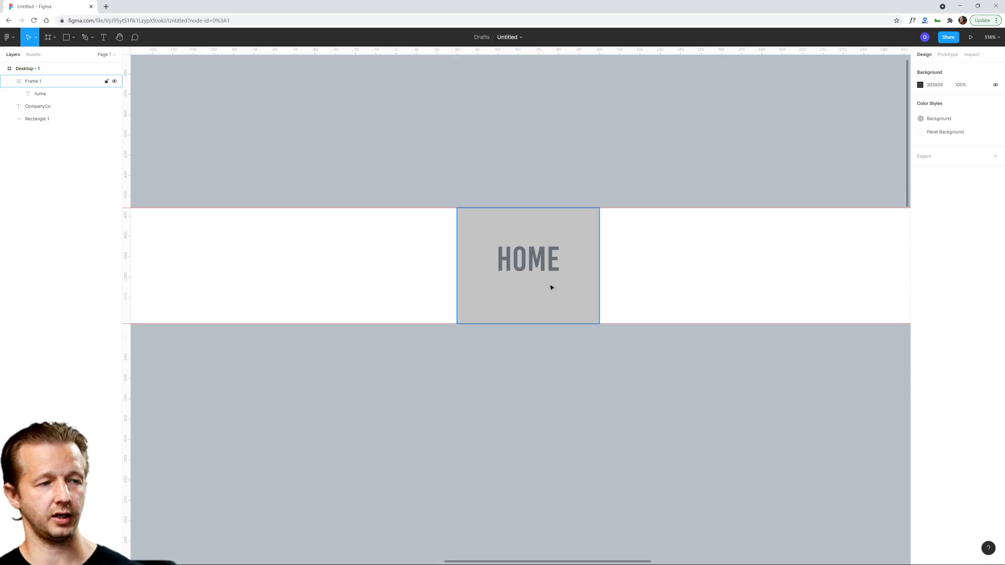
# Step: Stretch the Home text box down to the lower guide so it fills the frame's full height of 57
pyautogui.click(544, 277)
pyautogui.doubleClick(532, 263)
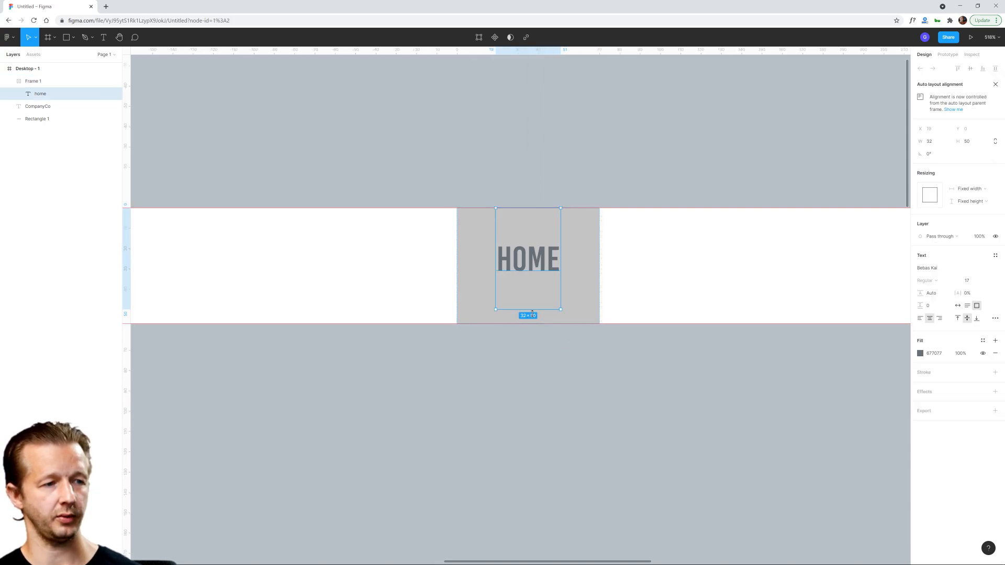
pyautogui.moveTo(528, 310); pyautogui.dragTo(525, 322)
pyautogui.click(542, 335)
pyautogui.click(572, 260)
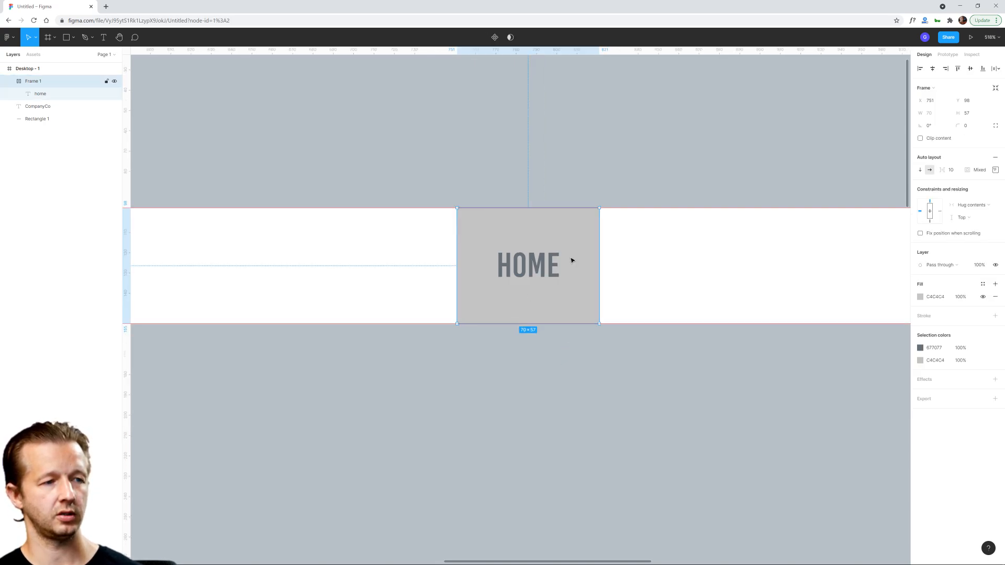
pyautogui.press('Escape')
# Step: Turn the Home auto layout frame into a component and add a second variant to it
pyautogui.click(549, 260)
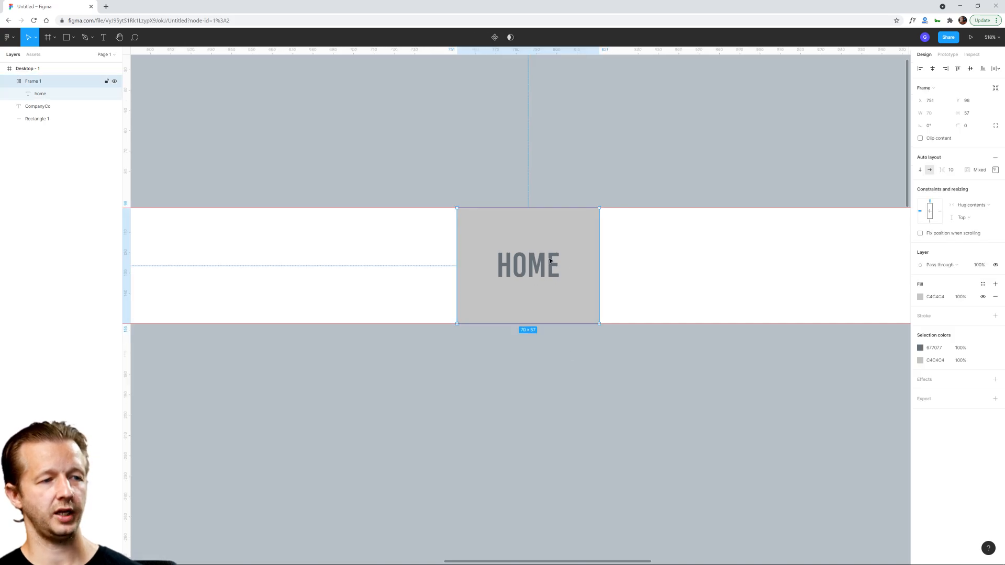
pyautogui.rightClick(572, 268)
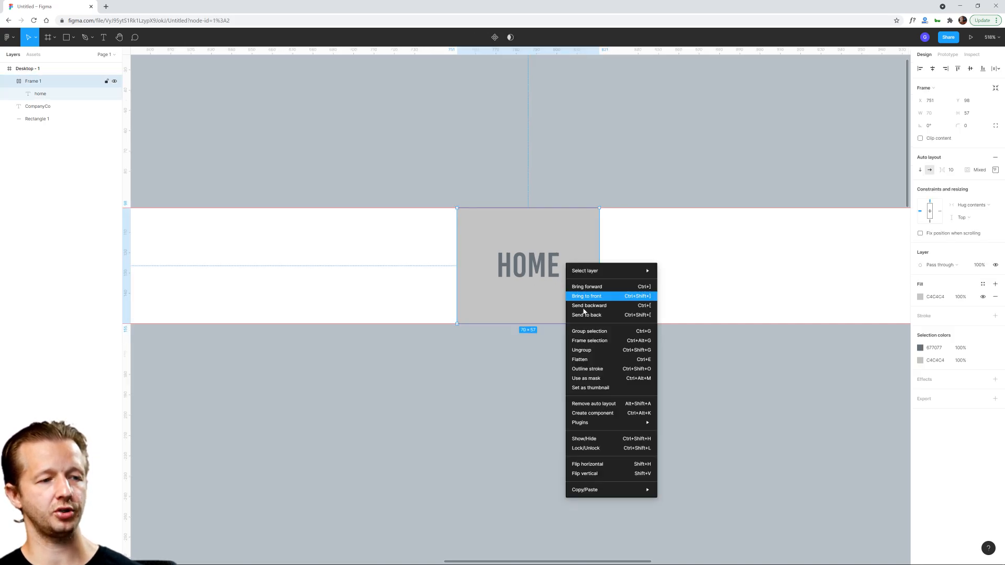
pyautogui.click(593, 414)
pyautogui.click(596, 383)
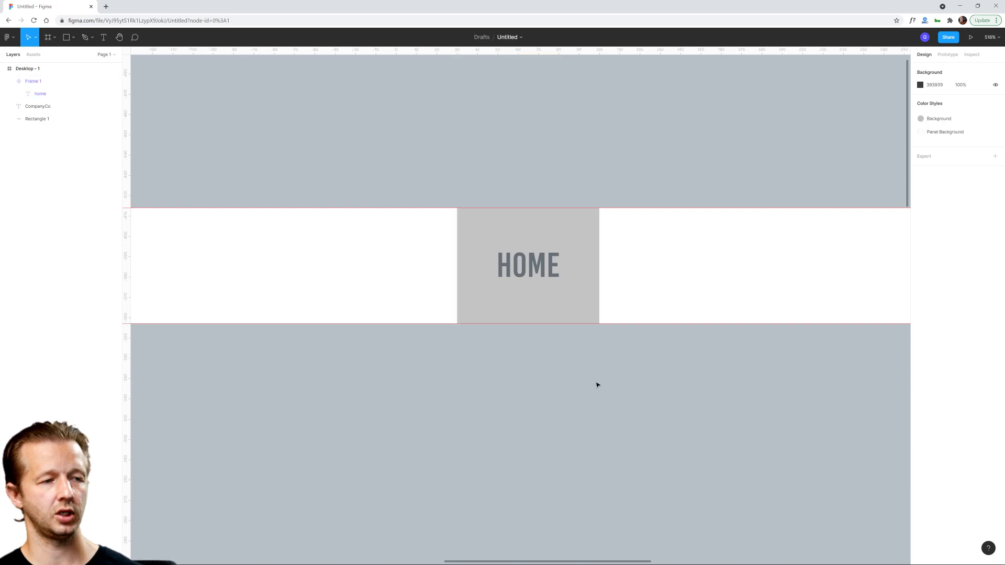
pyautogui.click(549, 267)
pyautogui.scroll(-3, 545, 276)
pyautogui.scroll(-3, 545, 276)
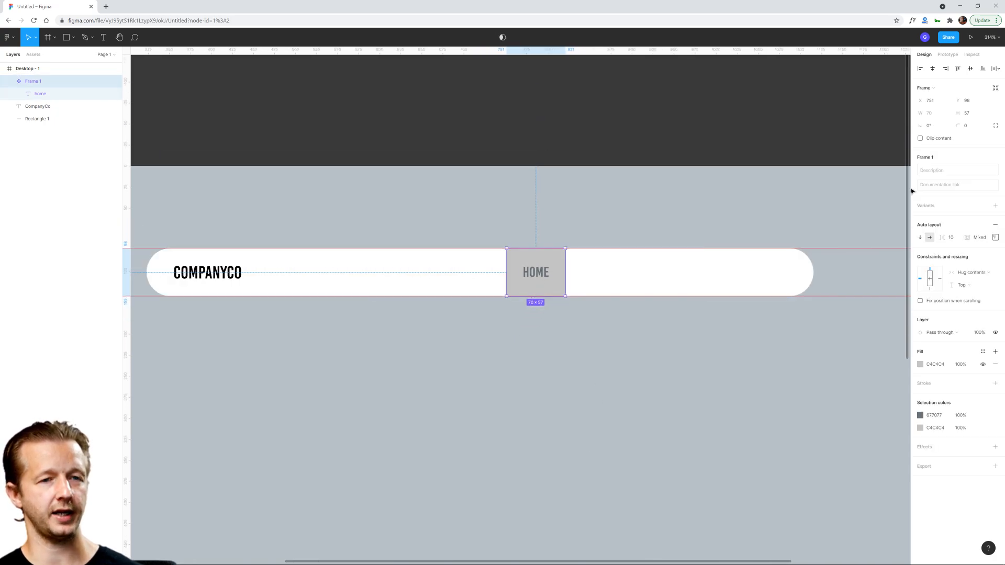
pyautogui.click(994, 206)
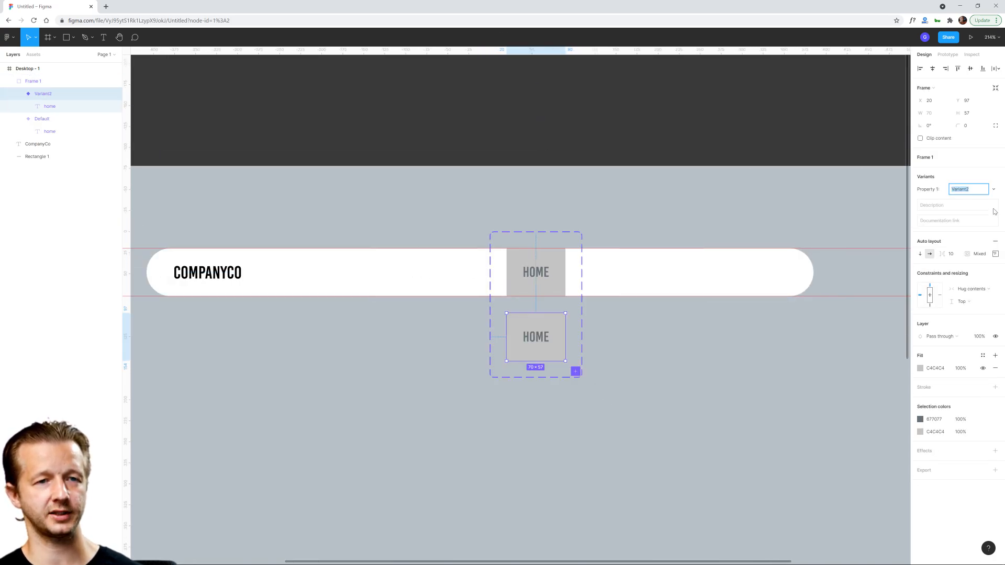
# Step: Move the Home component set out of the Desktop - 1 frame onto the empty canvas to its left
pyautogui.click(482, 352)
pyautogui.scroll(-3, 528, 324)
pyautogui.moveTo(467, 331); pyautogui.dragTo(538, 265)
pyautogui.moveTo(655, 205); pyautogui.dragTo(216, 202)
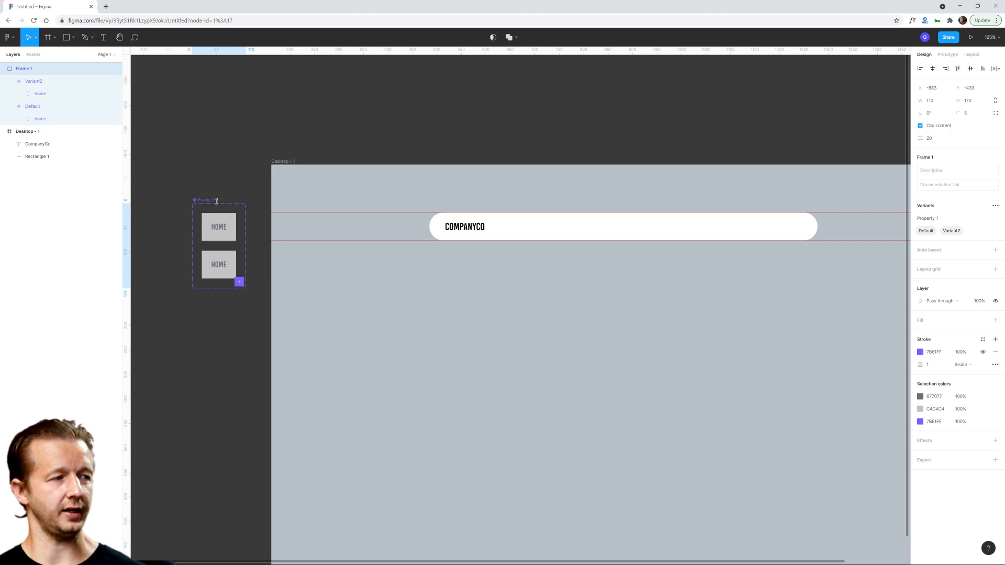
# Step: Remove the grey fill from the Default variant of the Home component
pyautogui.click(220, 226)
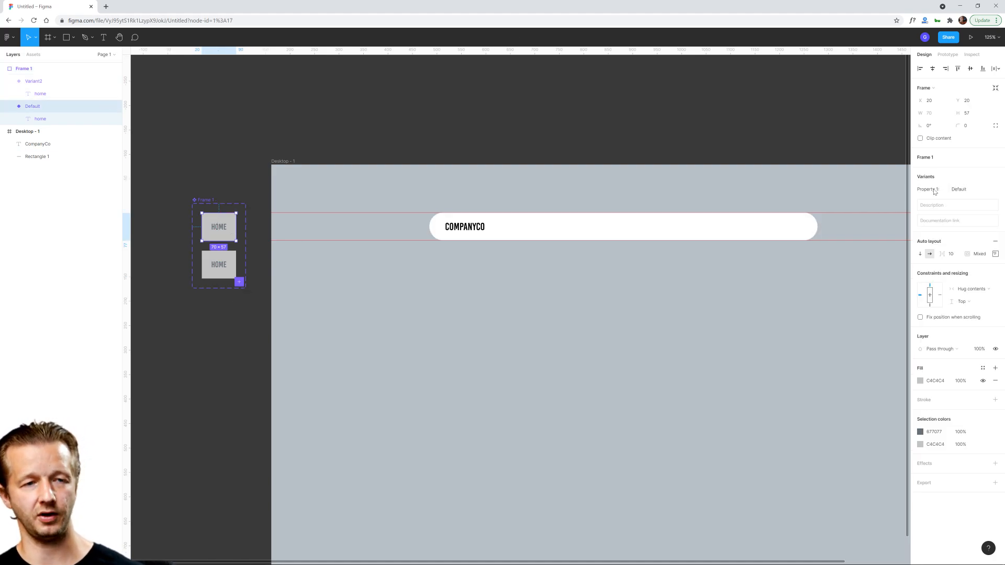
pyautogui.click(190, 208)
pyautogui.moveTo(168, 199); pyautogui.dragTo(284, 205)
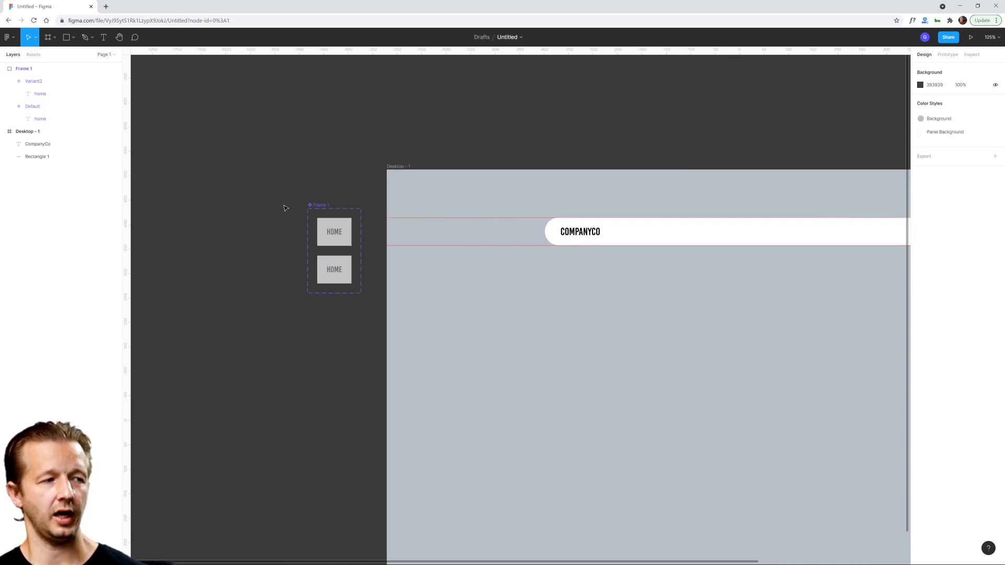
pyautogui.click(328, 239)
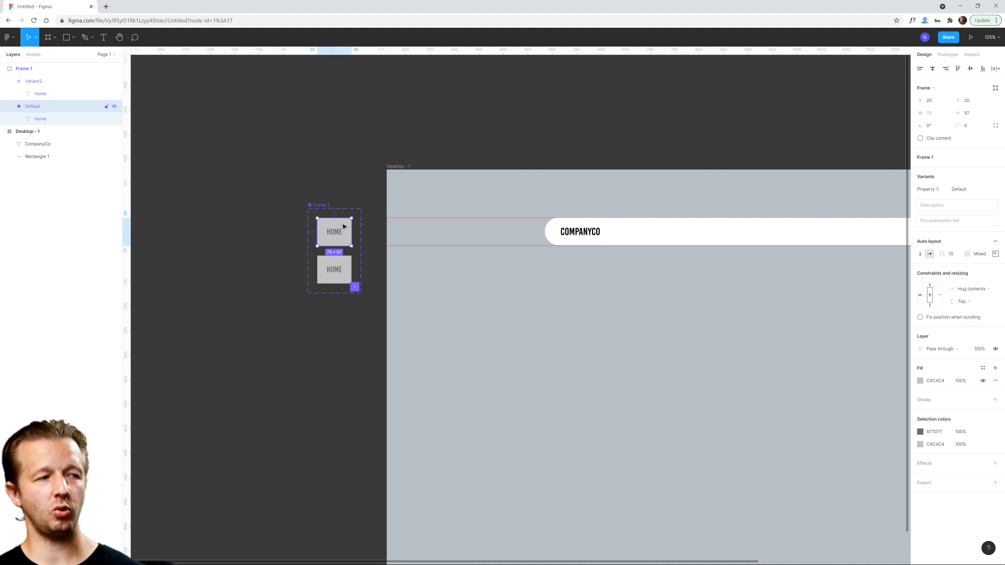
pyautogui.scroll(5, 345, 229)
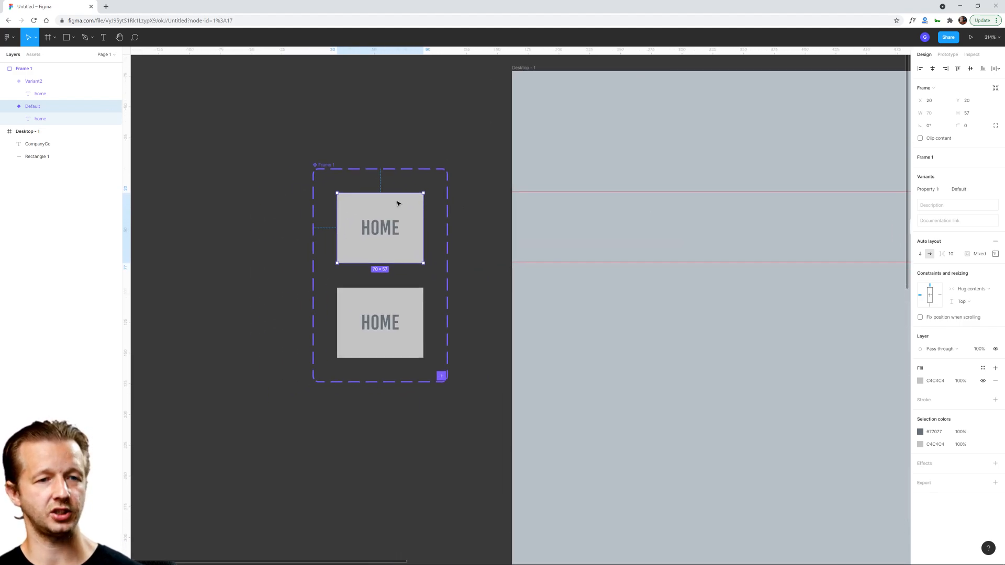
pyautogui.click(387, 229)
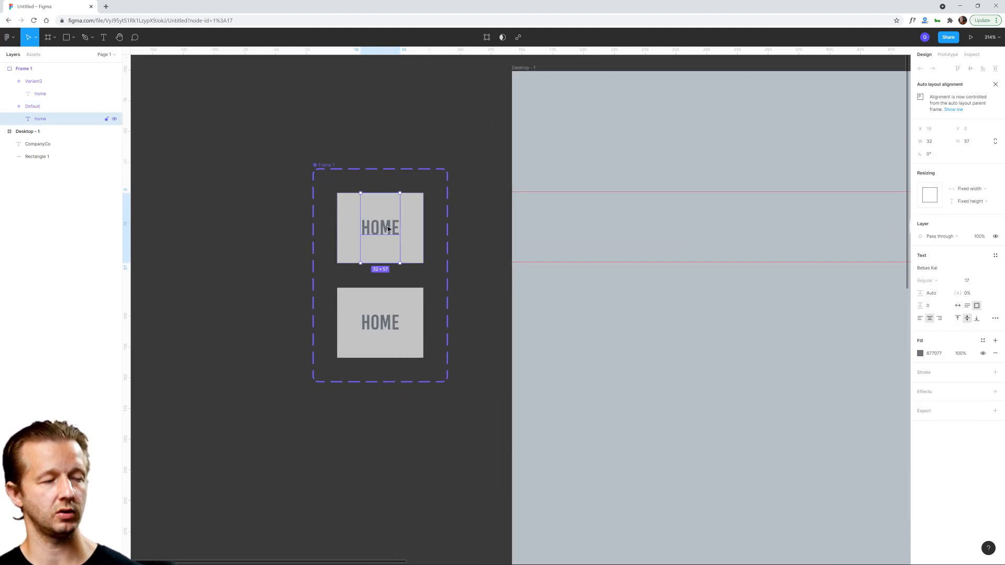
pyautogui.click(417, 205)
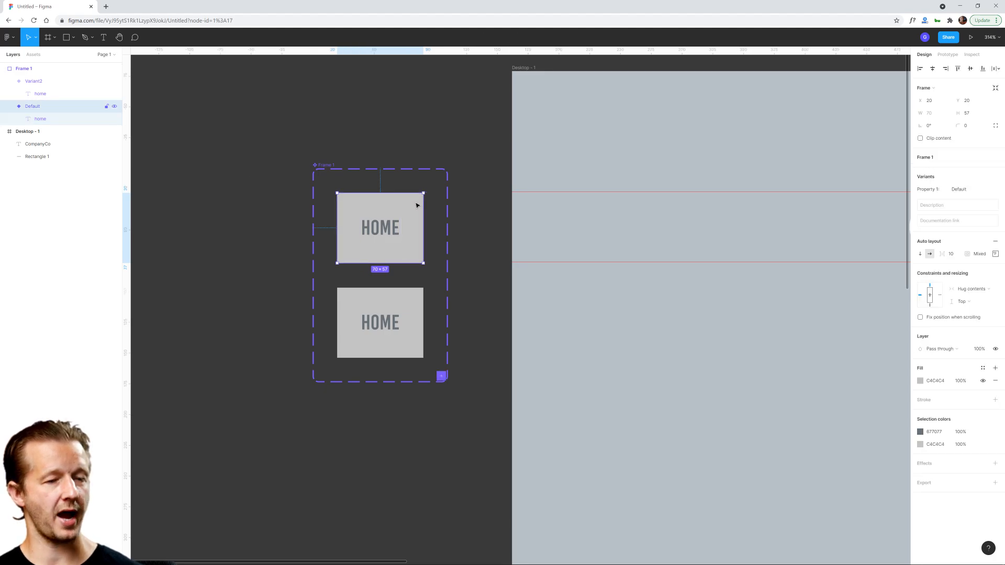
pyautogui.click(995, 386)
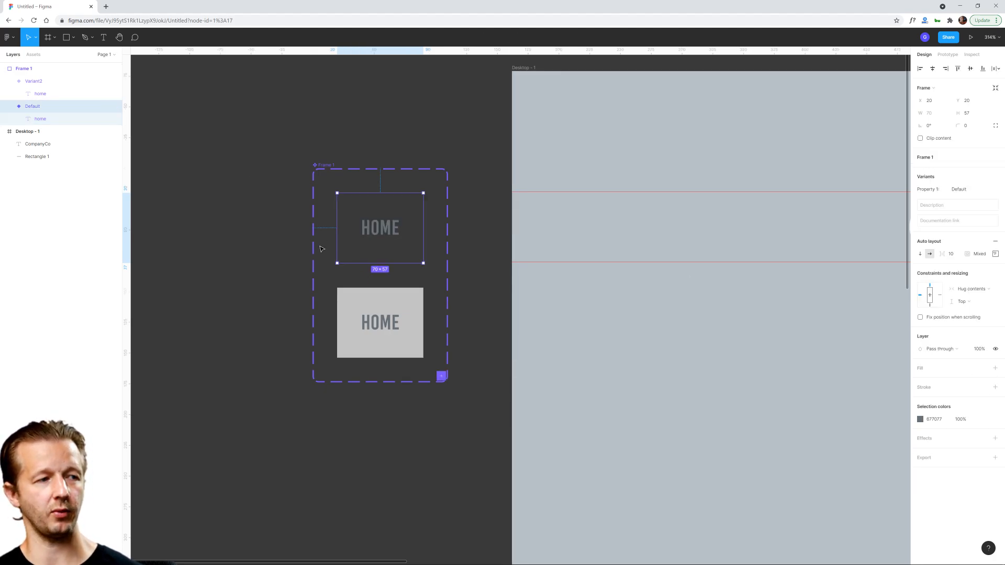
pyautogui.click(274, 234)
# Step: Rename the second variant of the Home component to Hover
pyautogui.click(369, 241)
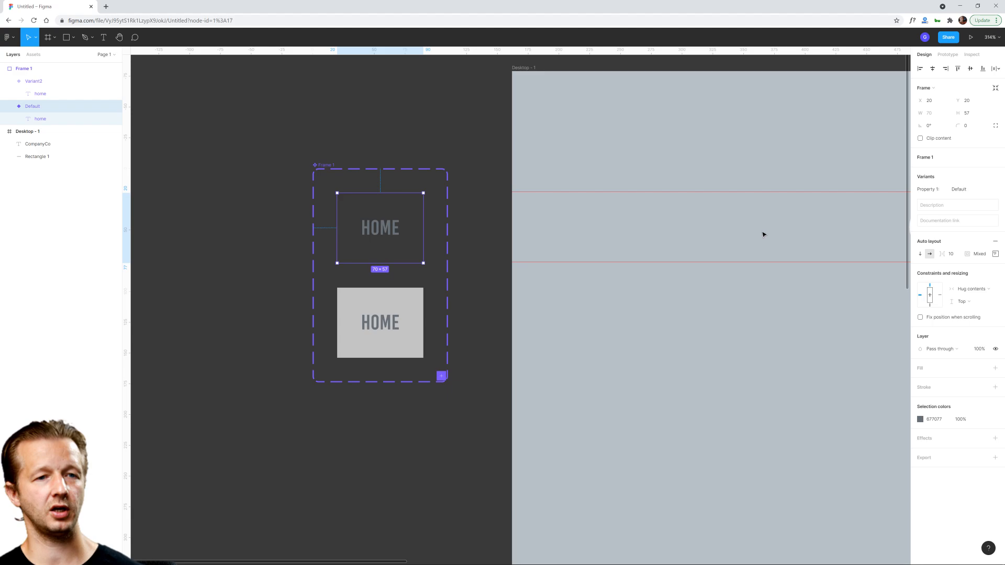
pyautogui.click(959, 188)
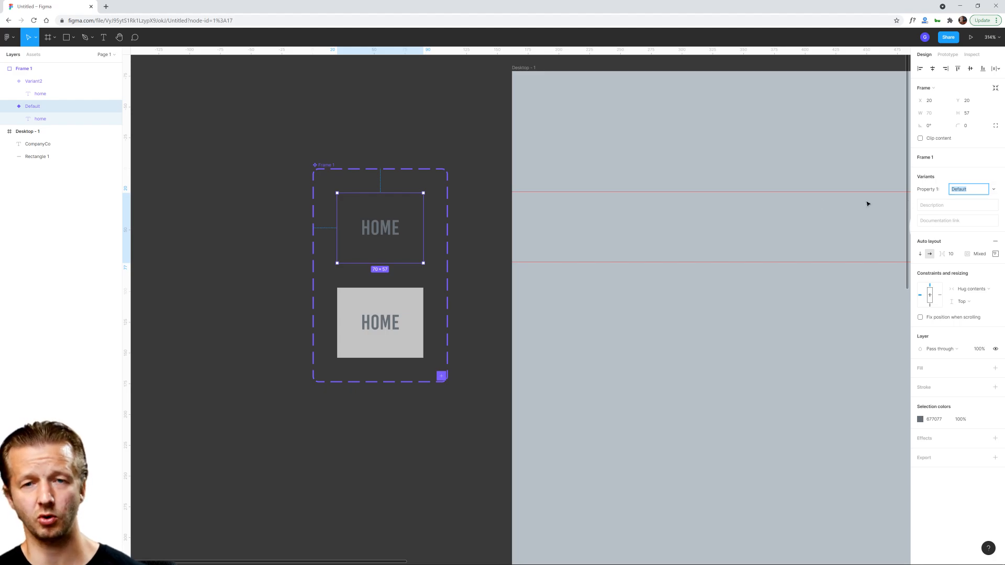
pyautogui.click(347, 311)
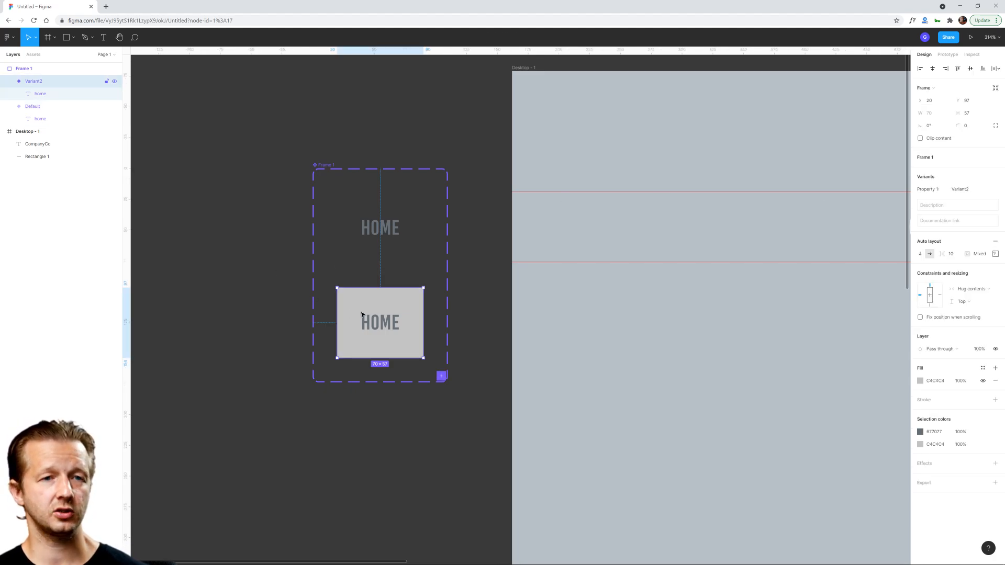
pyautogui.click(969, 193)
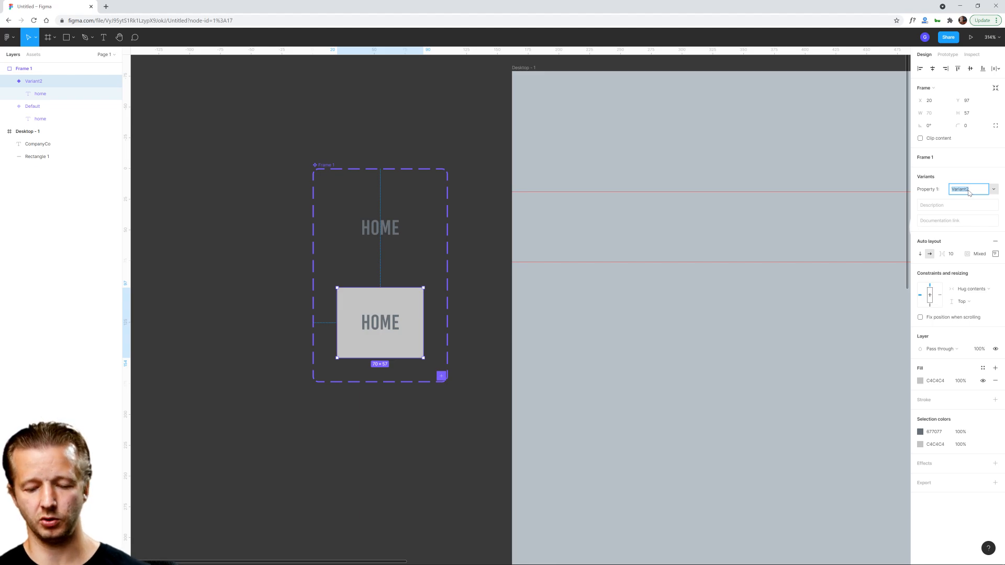
pyautogui.write('Hover')
pyautogui.press('Return')
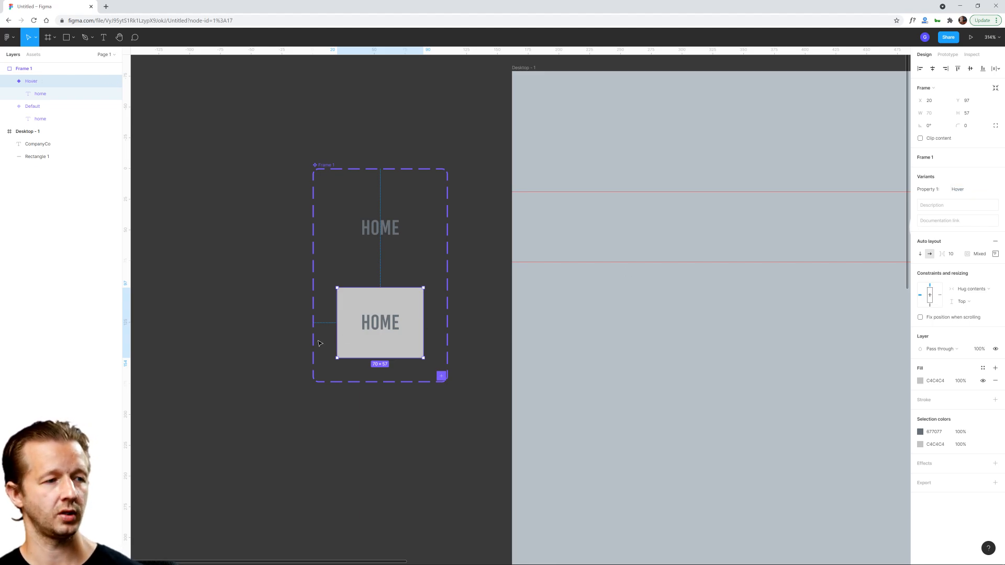
pyautogui.click(265, 334)
# Step: Create a prototype connection from the Default variant to the Hover variant
pyautogui.click(389, 332)
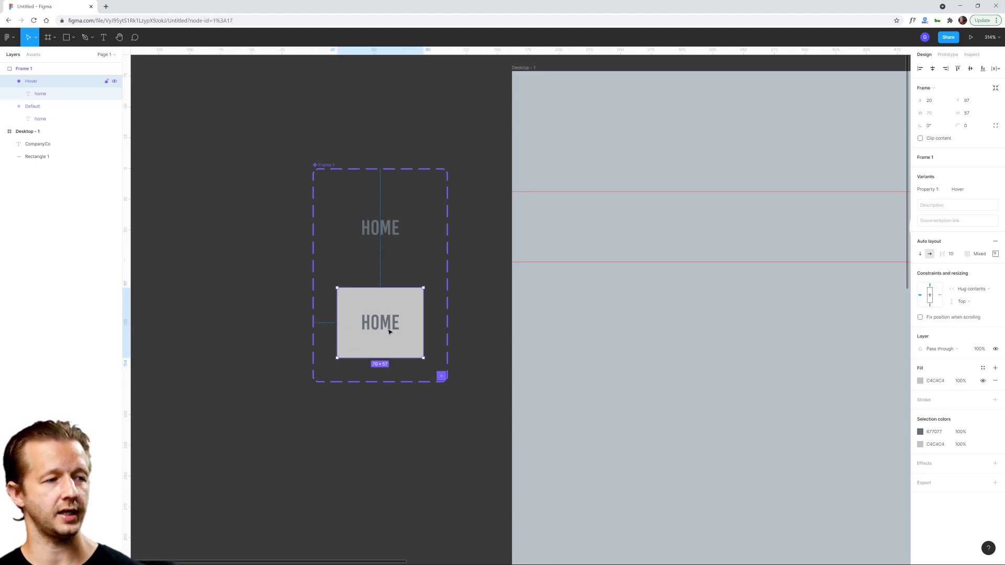
pyautogui.click(390, 240)
pyautogui.click(948, 54)
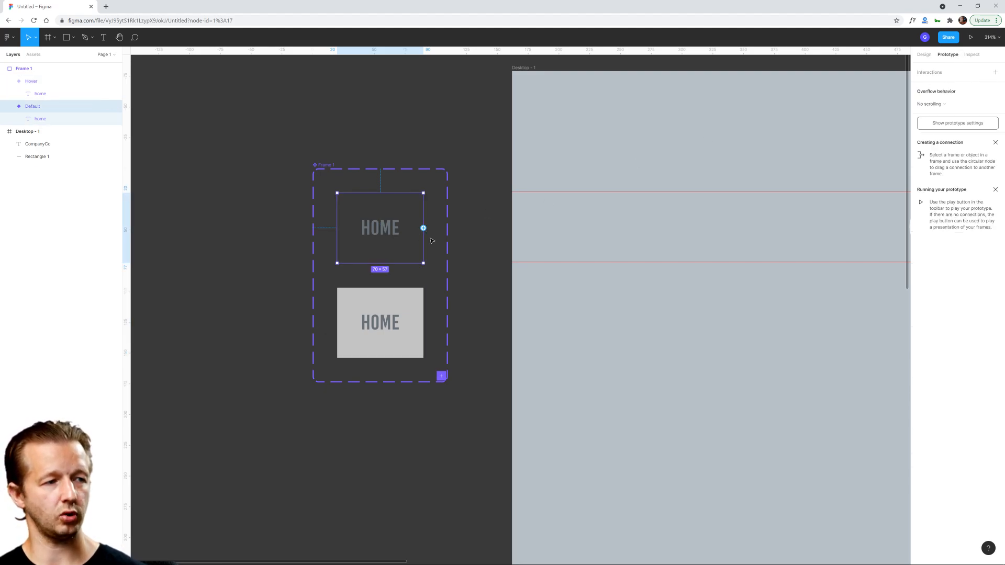
pyautogui.moveTo(422, 228); pyautogui.dragTo(388, 309)
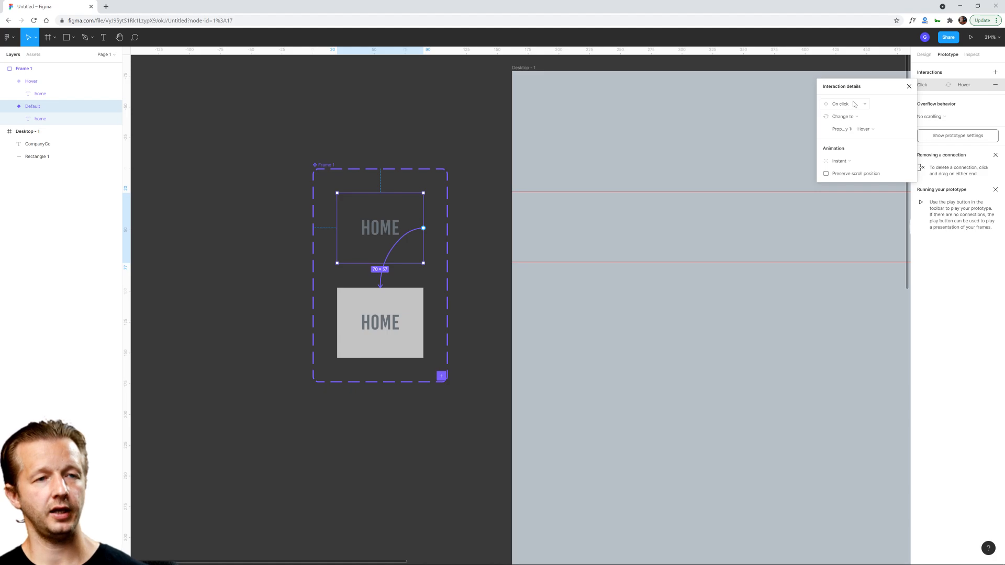
# Step: Set the interaction's trigger to While hovering, keeping Change to Hover as its action
pyautogui.click(854, 104)
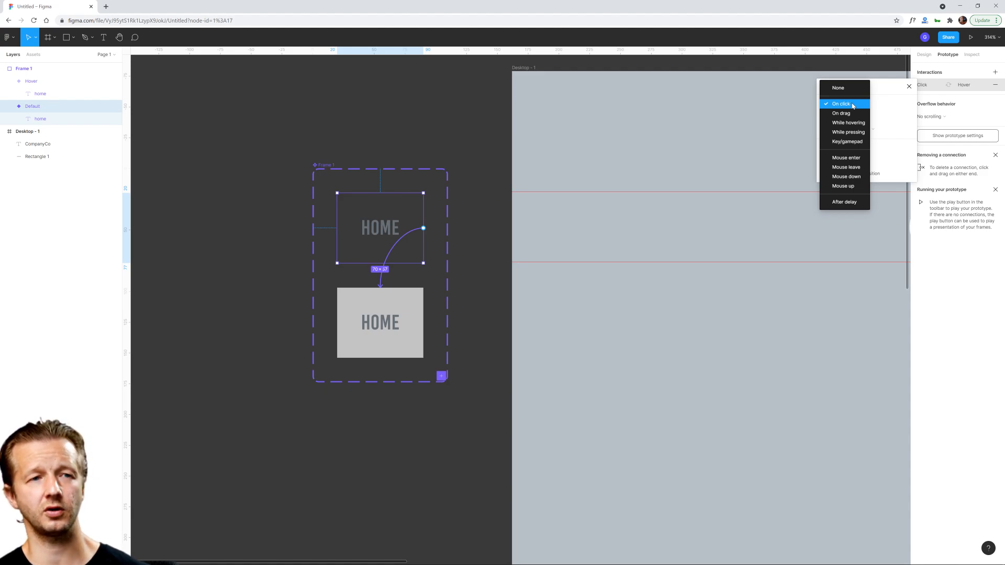
pyautogui.click(887, 107)
pyautogui.click(849, 118)
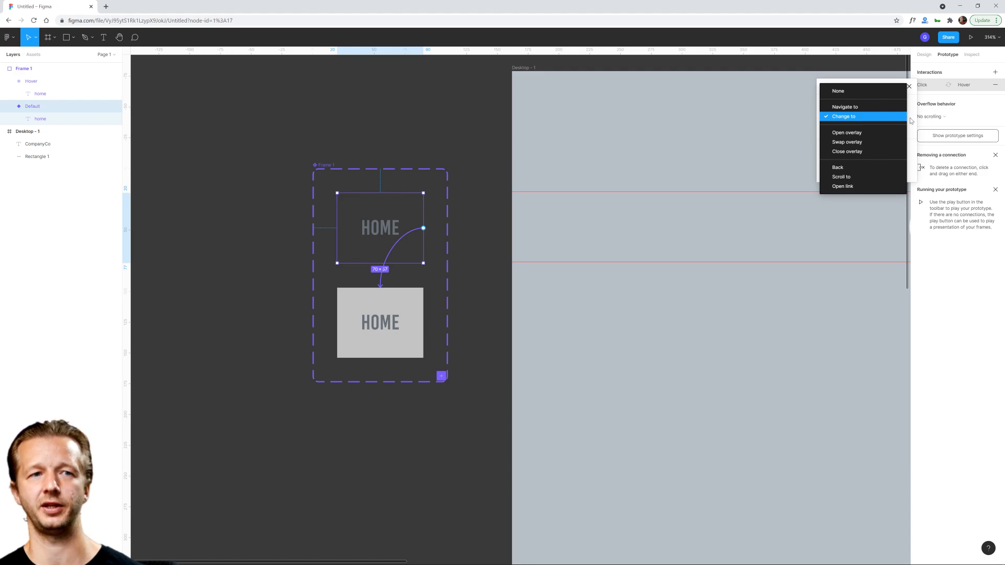
pyautogui.click(910, 120)
pyautogui.click(847, 105)
pyautogui.click(844, 126)
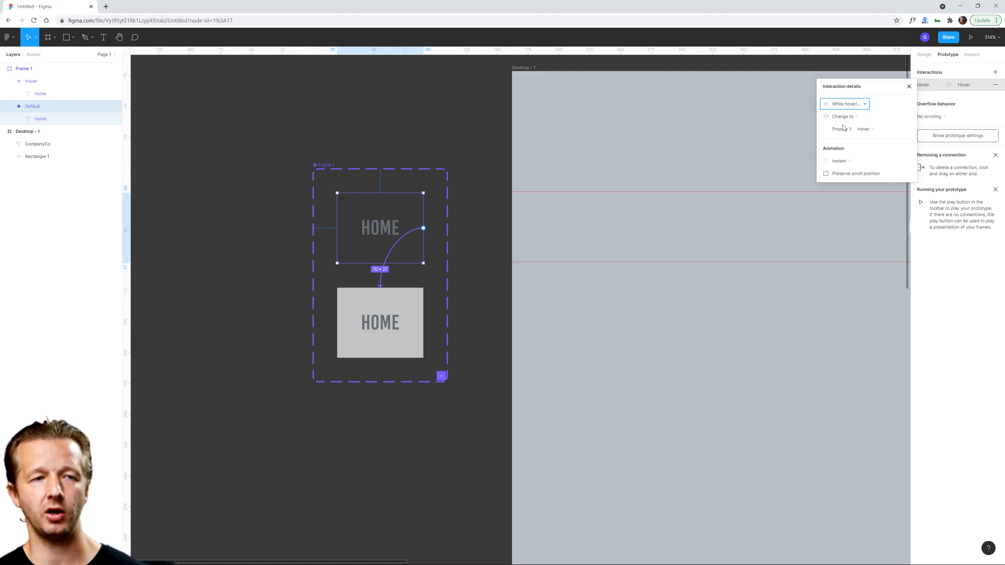
pyautogui.click(847, 117)
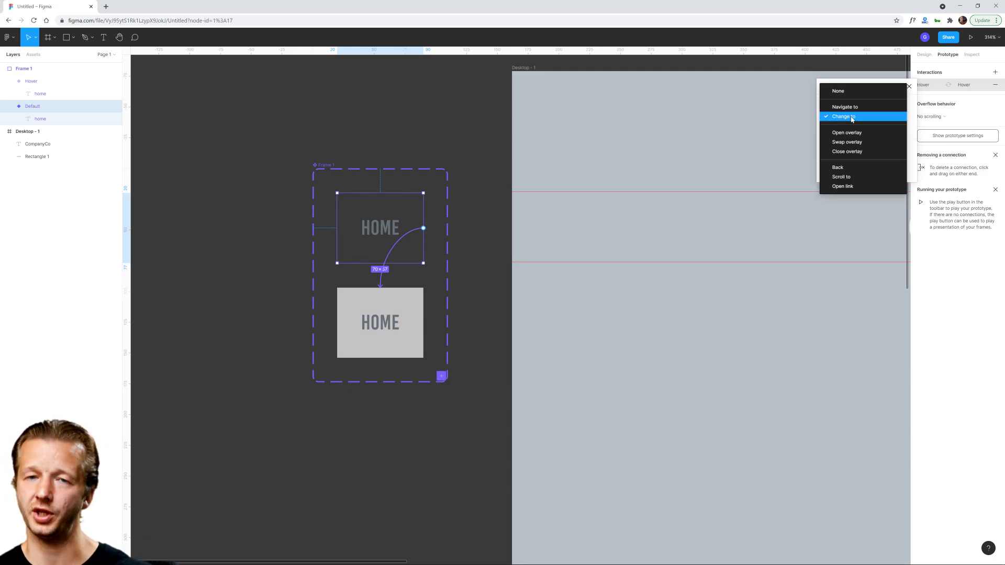
pyautogui.click(852, 118)
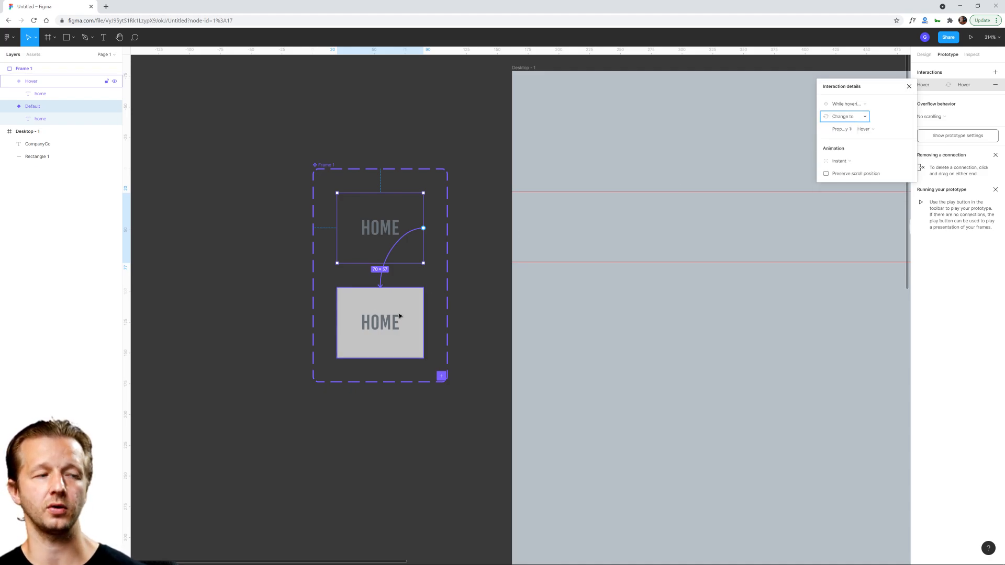
pyautogui.click(410, 147)
# Step: Place an instance of the local Home component inside the white navigation bar, between the two guides
pyautogui.scroll(-5, 410, 148)
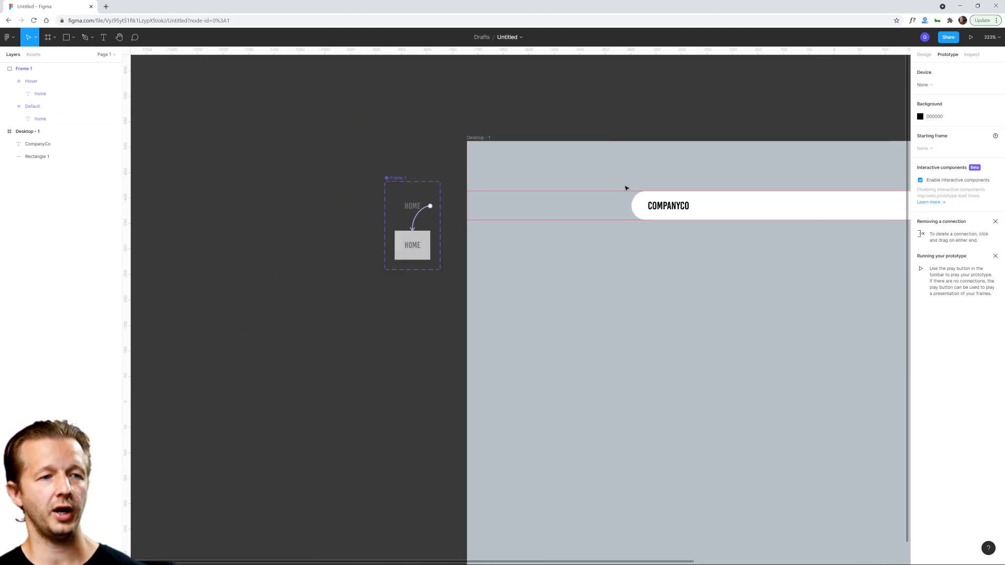
pyautogui.scroll(-5, 563, 218)
pyautogui.moveTo(754, 222); pyautogui.dragTo(664, 259)
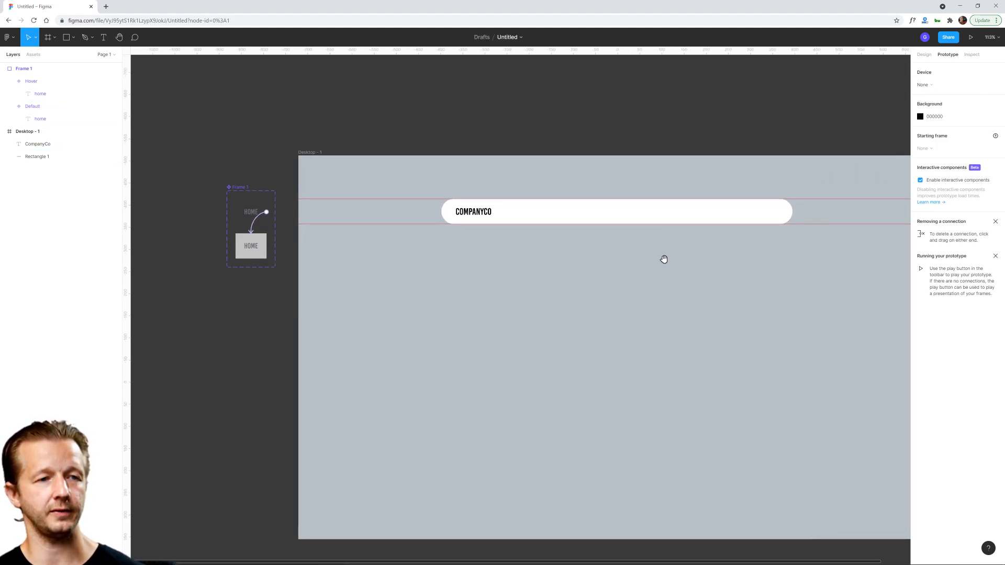
pyautogui.click(33, 54)
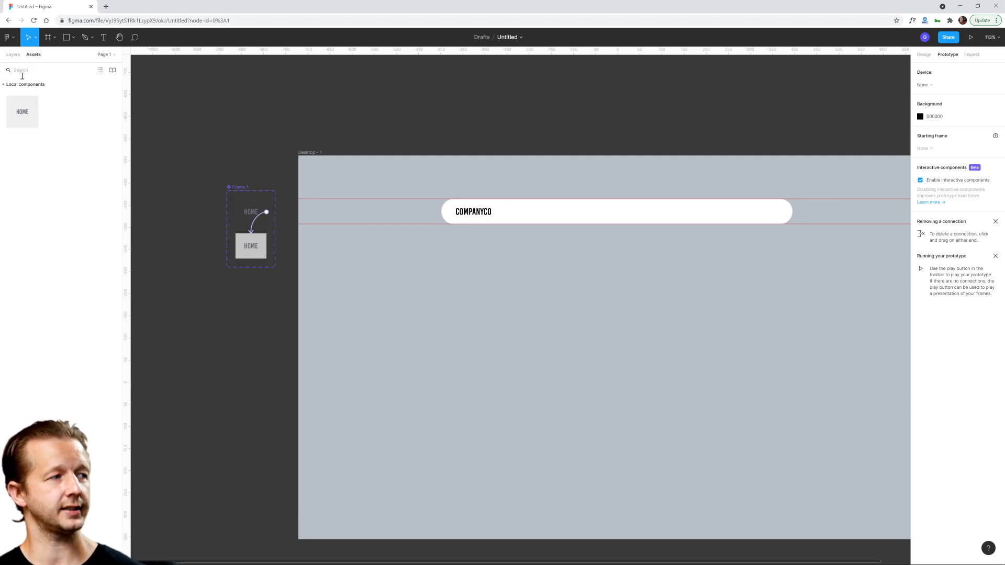
pyautogui.moveTo(23, 117); pyautogui.dragTo(652, 214)
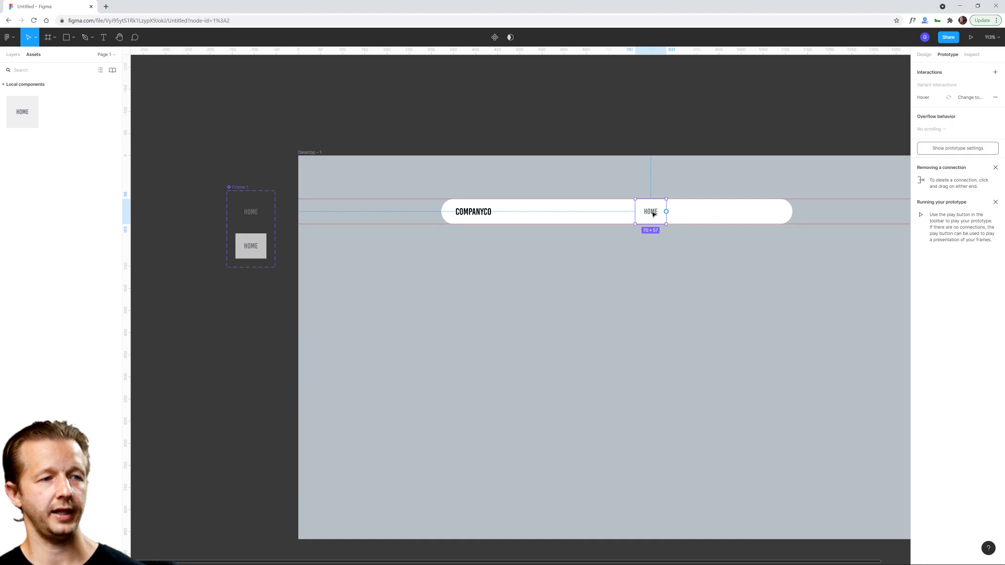
# Step: Duplicate the Home link directly to the right of the first and wrap both links in an auto layout frame
pyautogui.hotkey('ctrl', 'd')
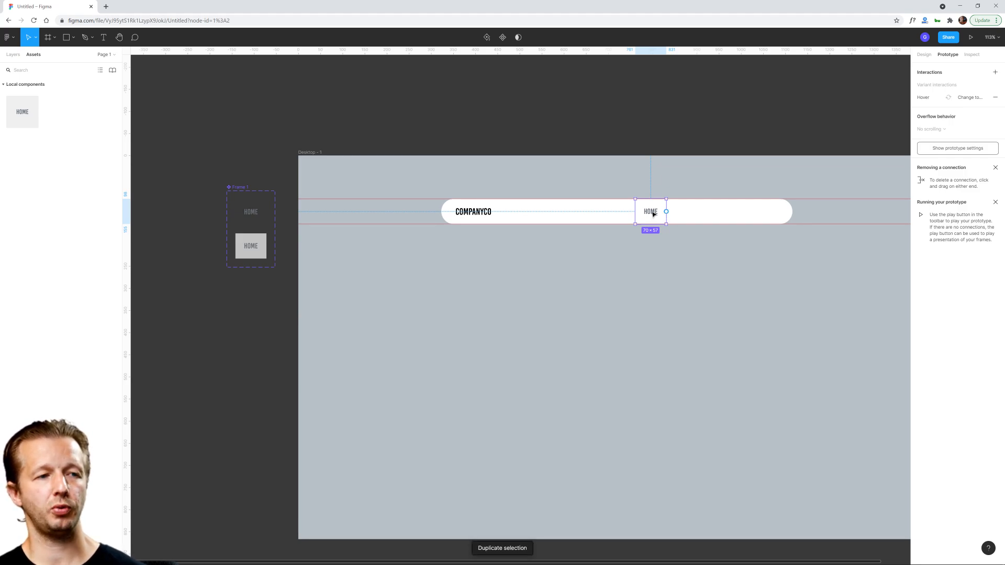
pyautogui.moveTo(652, 214); pyautogui.dragTo(684, 213)
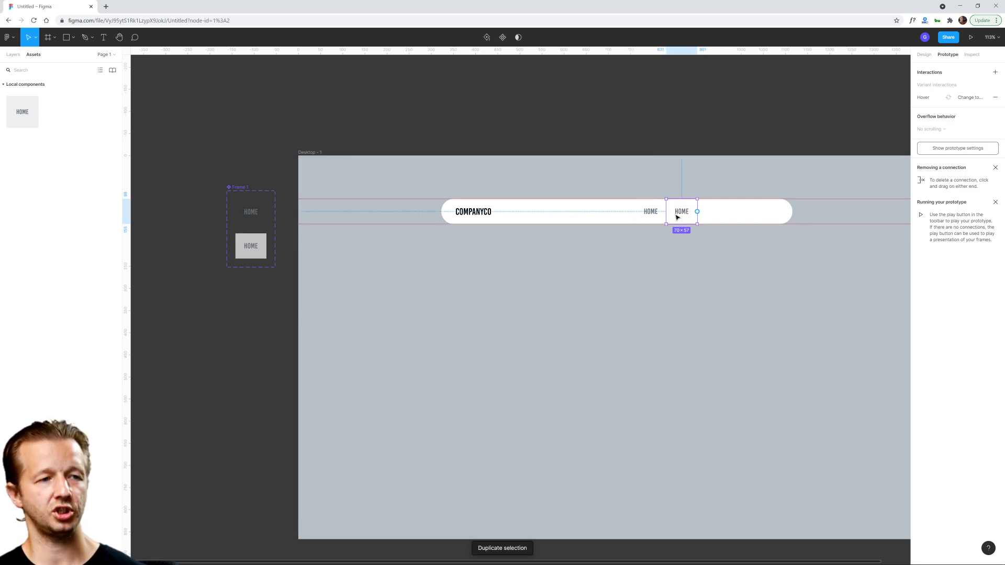
pyautogui.keyDown('shift'); pyautogui.click(650, 212); pyautogui.keyUp('shift')
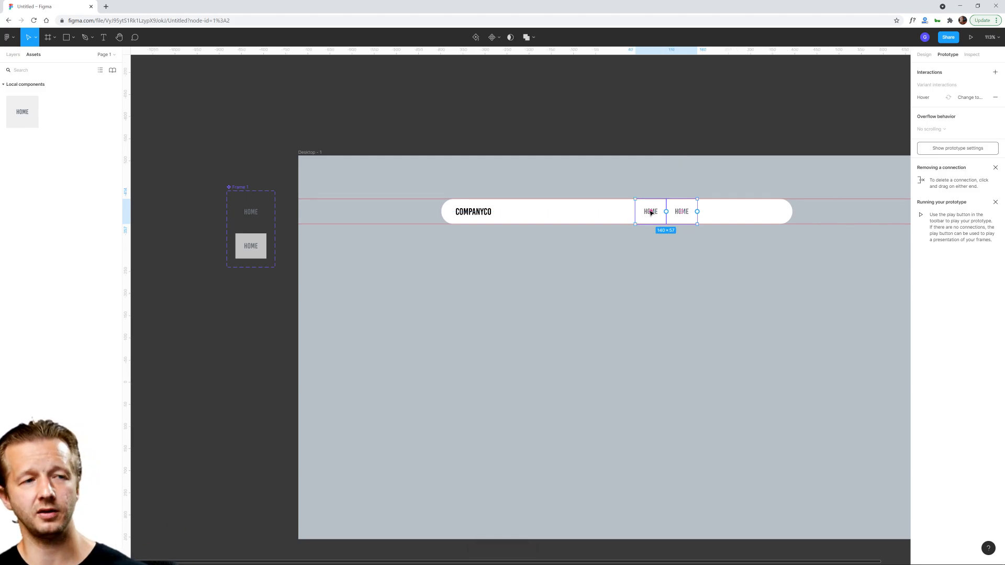
pyautogui.rightClick(651, 212)
pyautogui.click(673, 335)
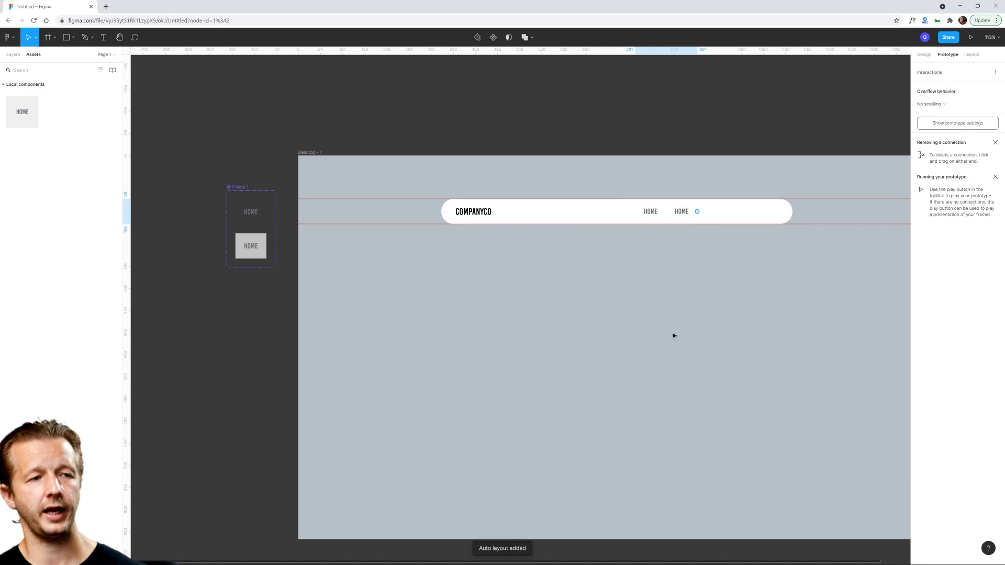
pyautogui.click(689, 235)
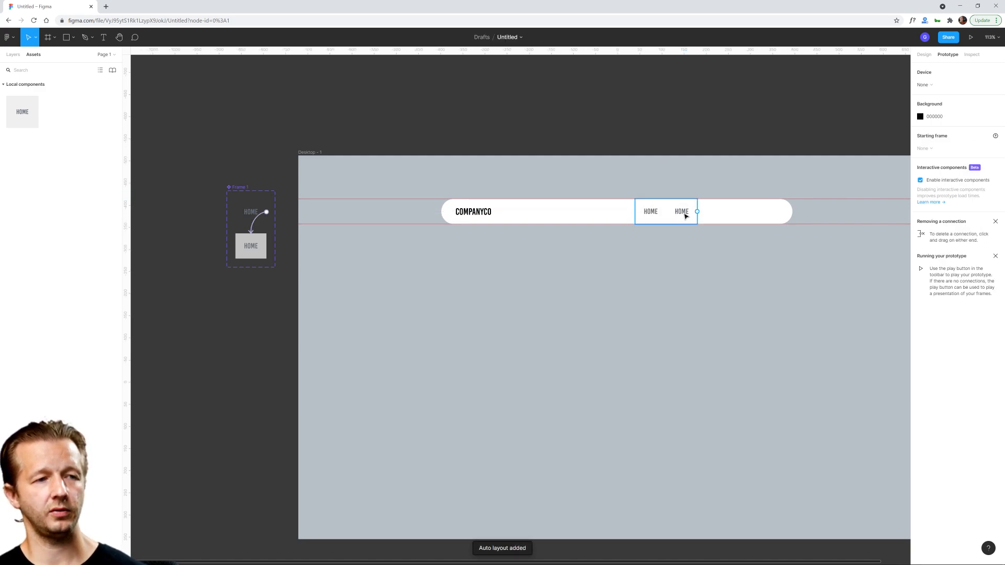
# Step: Change the text of the second navigation link to PRODUCTS
pyautogui.click(684, 215)
pyautogui.doubleClick(683, 214)
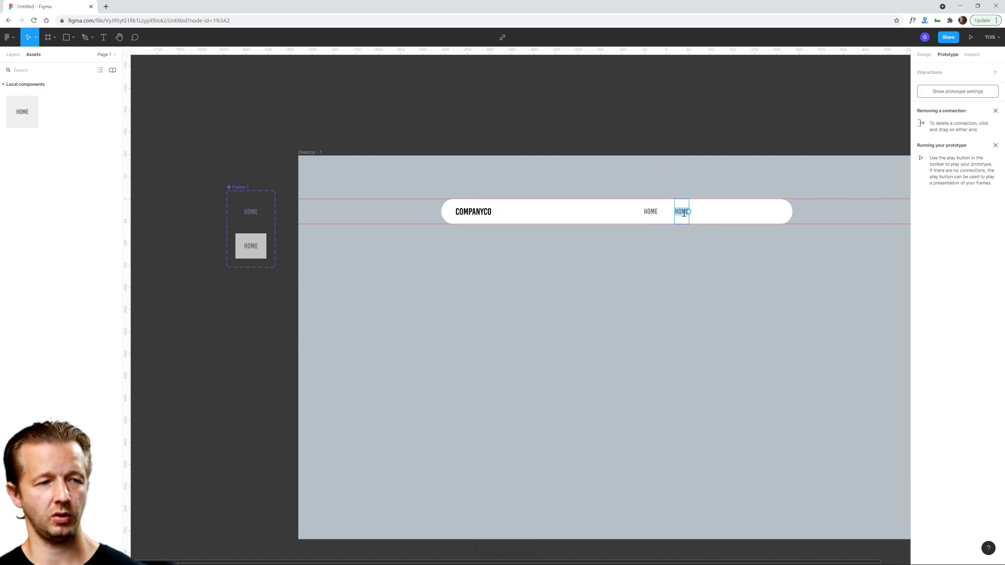
pyautogui.write('PRODUCTS')
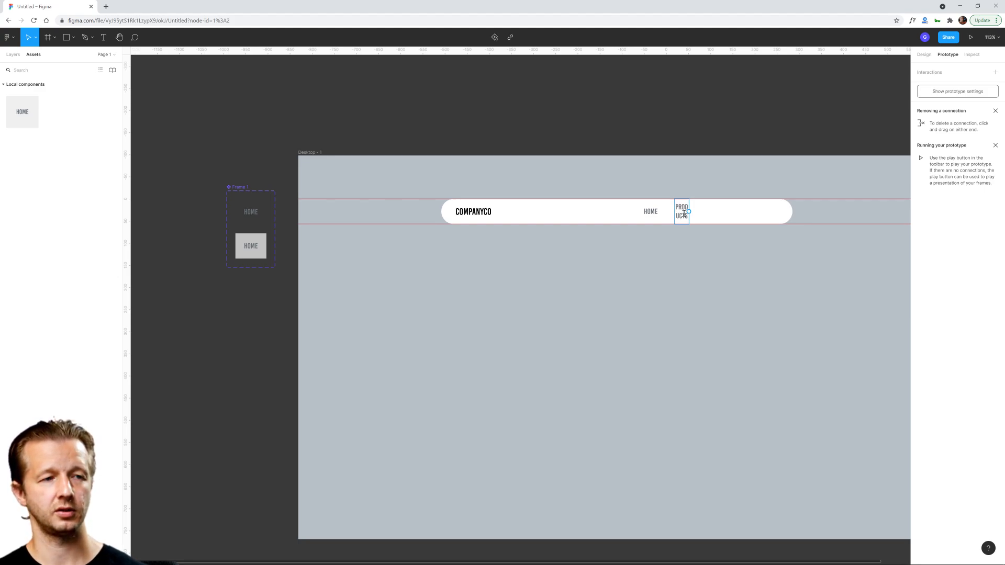
pyautogui.press('Escape')
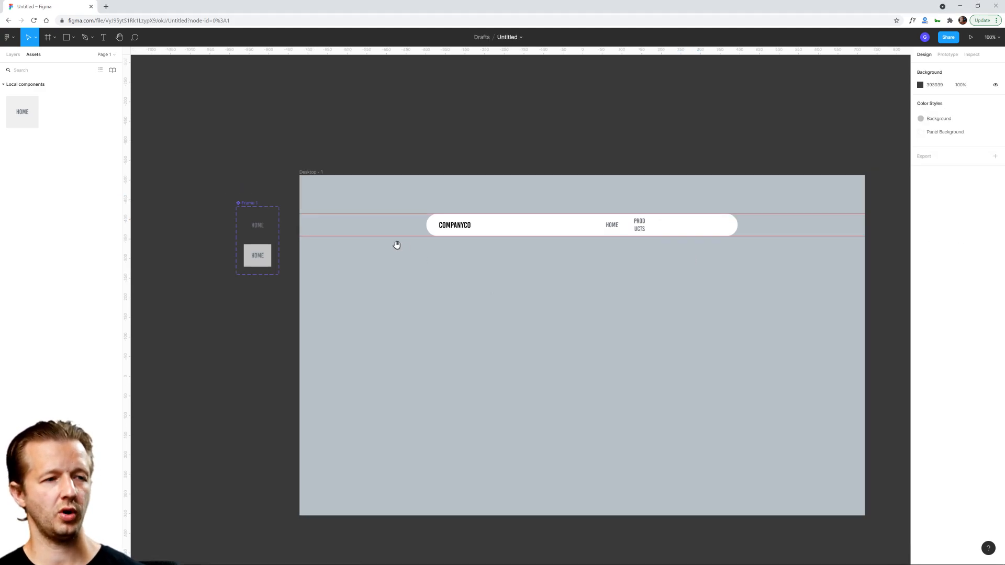
# Step: Set the HOME text in the component's Default variant to auto width
pyautogui.moveTo(397, 241); pyautogui.dragTo(396, 245)
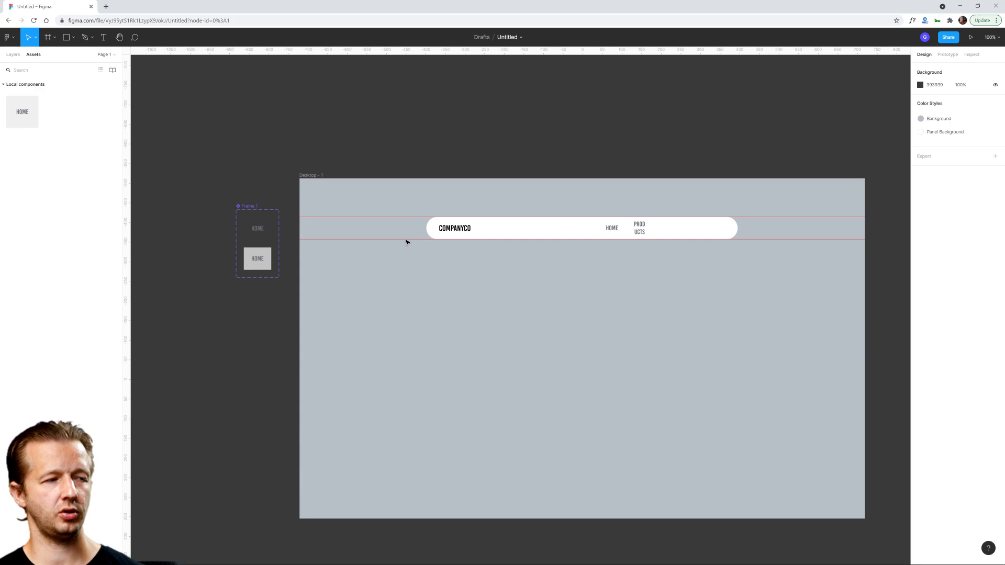
pyautogui.doubleClick(637, 231)
pyautogui.click(323, 225)
pyautogui.click(263, 231)
pyautogui.scroll(4, 222, 234)
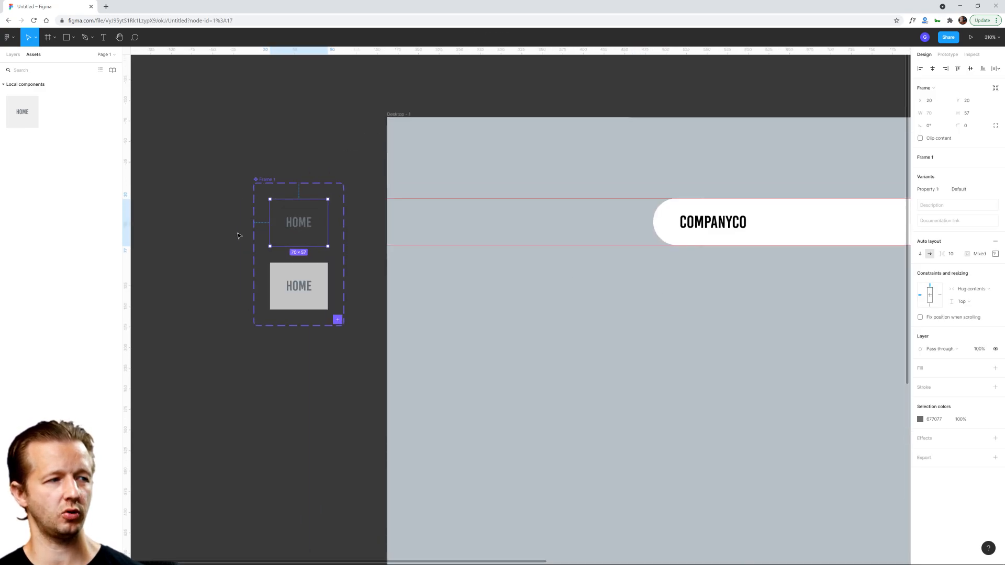
pyautogui.scroll(3, 237, 236)
pyautogui.doubleClick(322, 228)
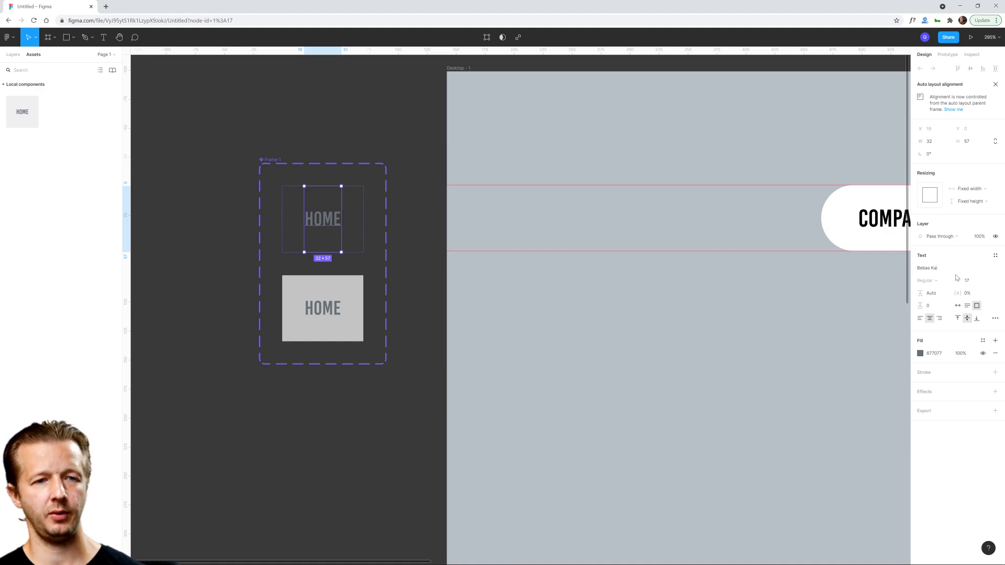
pyautogui.click(957, 306)
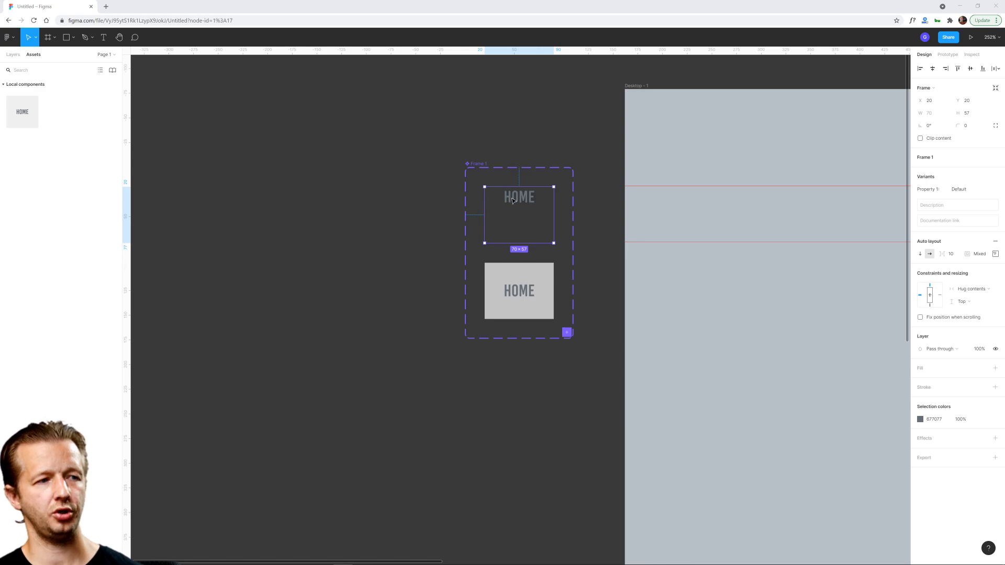
# Step: Align the Default variant's auto layout content to the center, keeping the Packed spacing
pyautogui.click(435, 224)
pyautogui.click(510, 201)
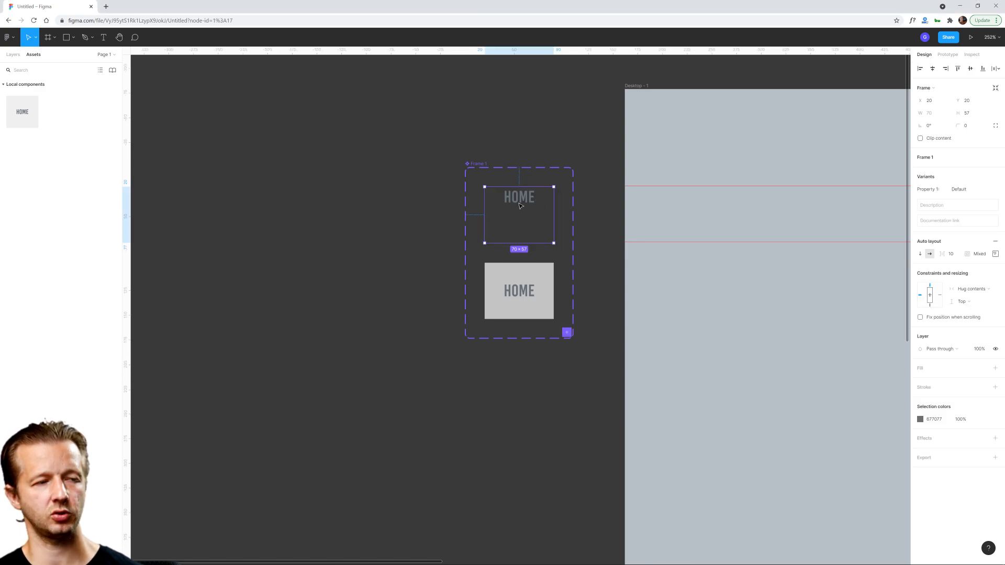
pyautogui.click(995, 254)
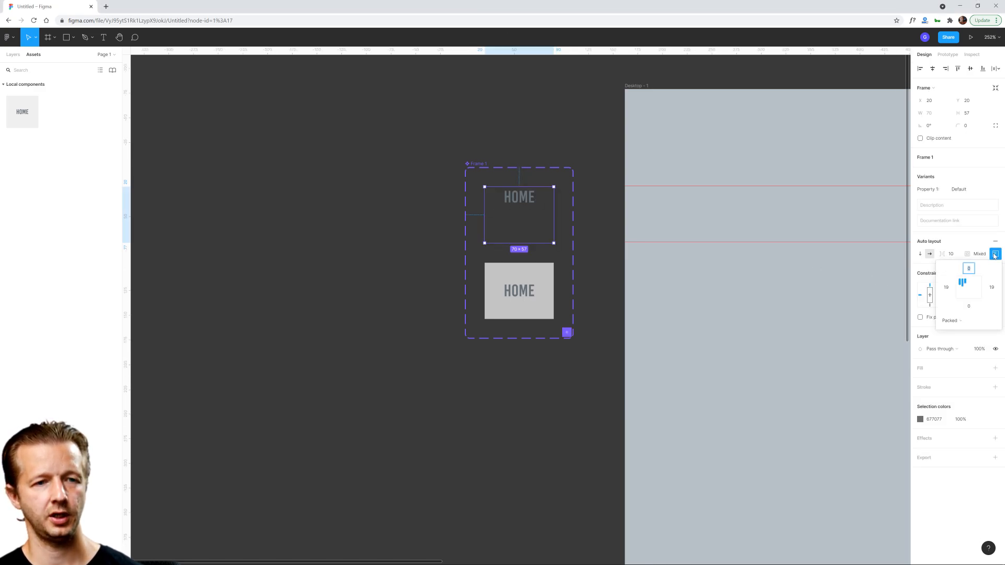
pyautogui.click(969, 292)
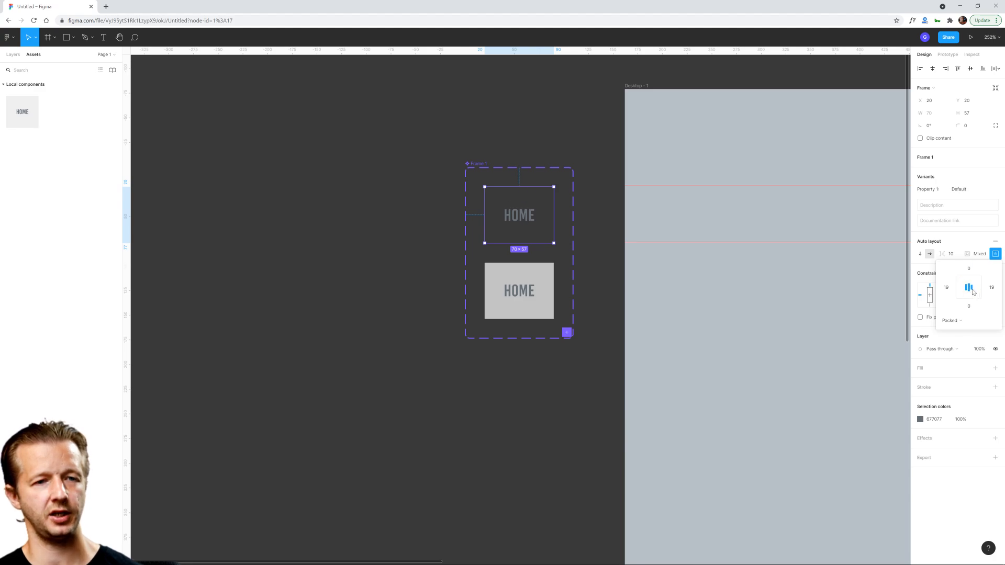
pyautogui.click(408, 242)
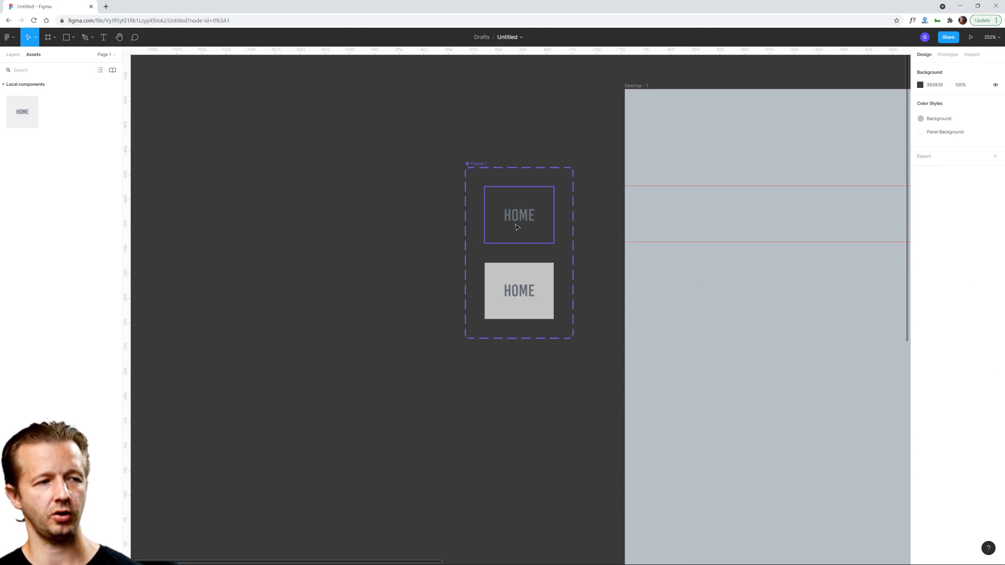
# Step: Examine how the HOME and PRODUCTS links are sized and aligned inside the navigation bar
pyautogui.scroll(-5, 654, 272)
pyautogui.scroll(-2, 802, 300)
pyautogui.moveTo(770, 310); pyautogui.dragTo(554, 296)
pyautogui.moveTo(703, 289); pyautogui.dragTo(652, 308)
pyautogui.scroll(4, 746, 271)
pyautogui.scroll(2, 746, 271)
pyautogui.click(628, 246)
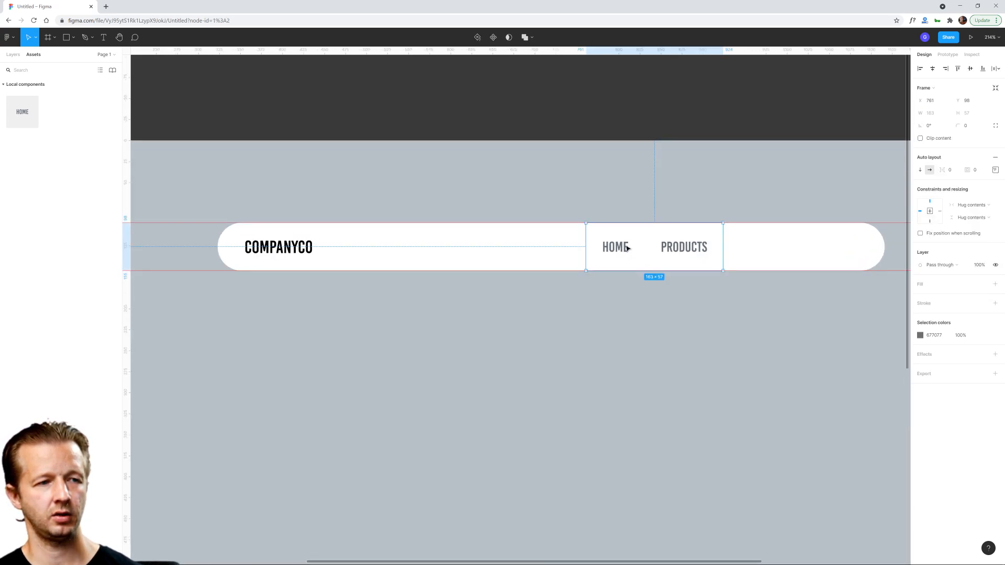
pyautogui.click(619, 251)
pyautogui.click(670, 249)
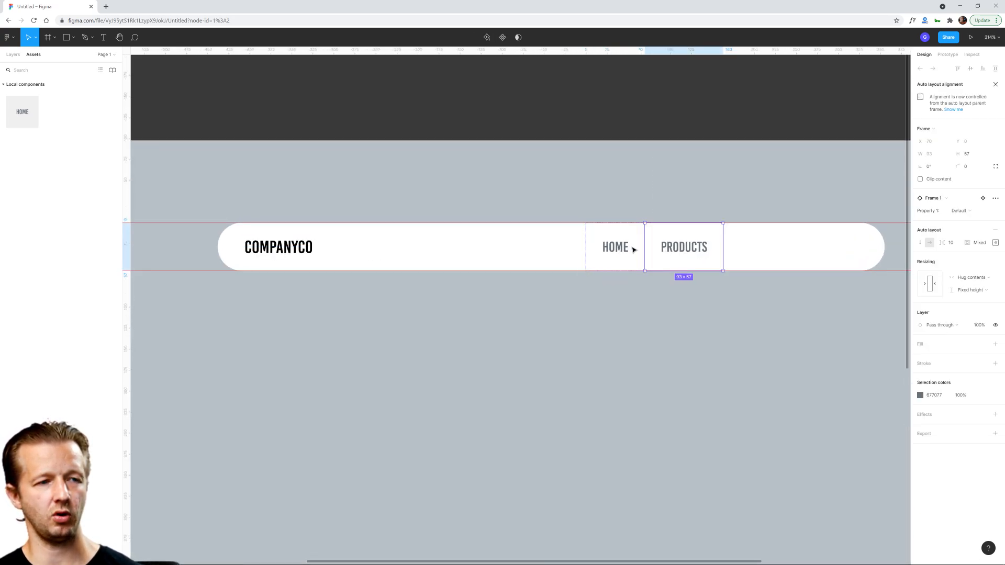
pyautogui.click(630, 249)
pyautogui.click(647, 317)
# Step: Duplicate the PRODUCTS link within the navigation links frame and change the copy's text to FAQ
pyautogui.scroll(-3, 697, 318)
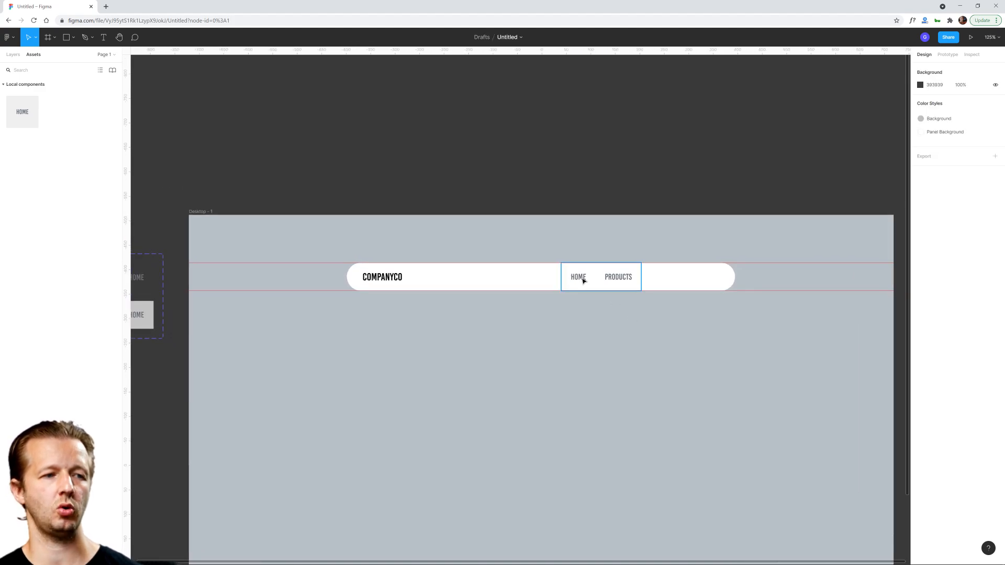
pyautogui.click(621, 284)
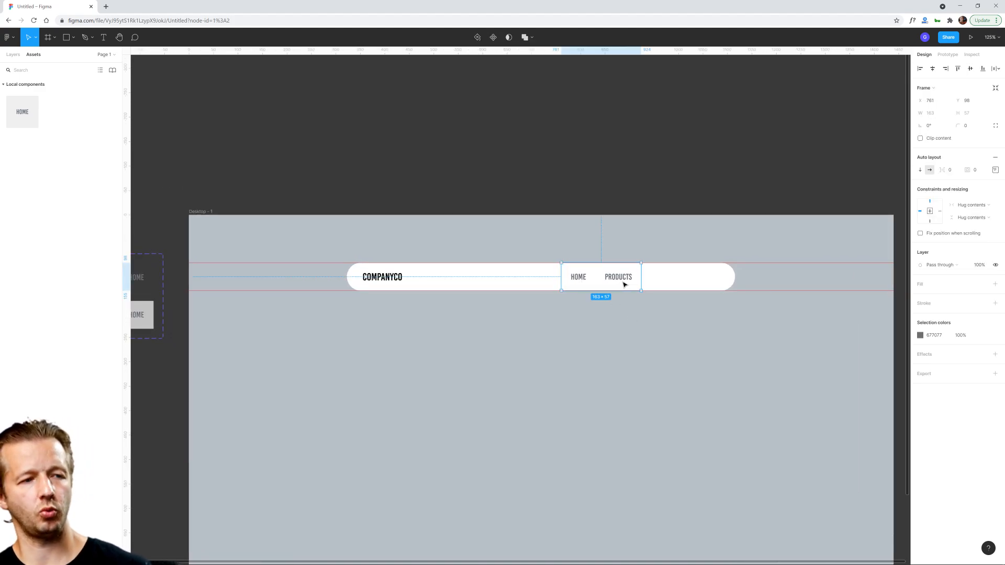
pyautogui.click(624, 285)
pyautogui.hotkey('ctrl', 'd')
pyautogui.doubleClick(663, 277)
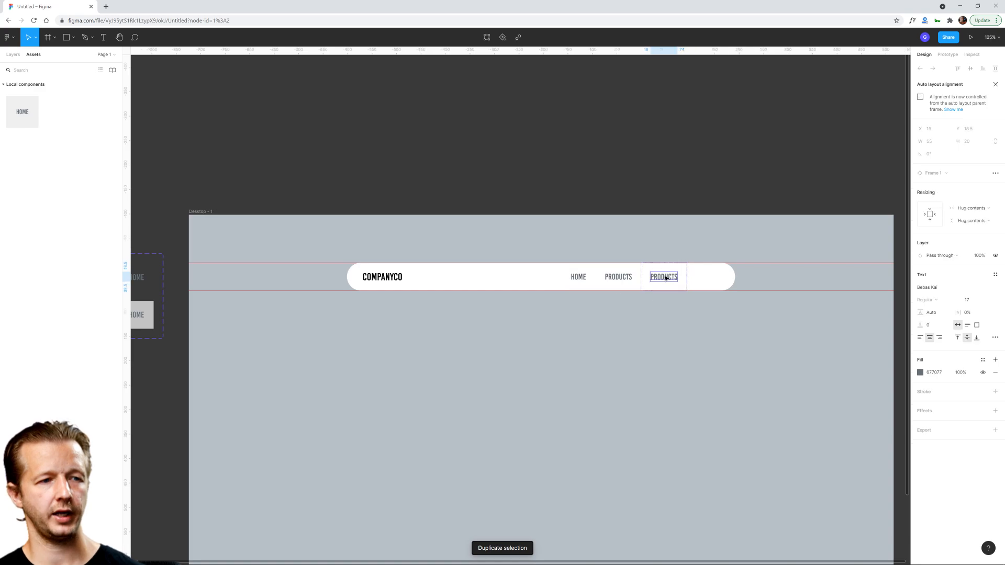
pyautogui.doubleClick(664, 276)
pyautogui.write('FAQ')
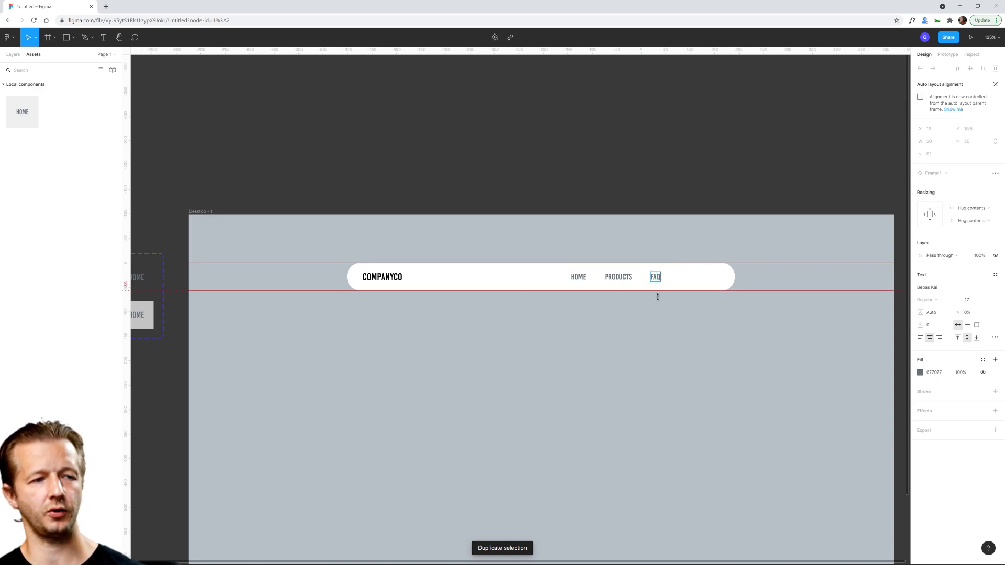
pyautogui.press('Escape')
pyautogui.press('Escape')
# Step: Duplicate the FAQ link and change the text of the copy to CONTACT
pyautogui.click(654, 277)
pyautogui.hotkey('ctrl', 'd')
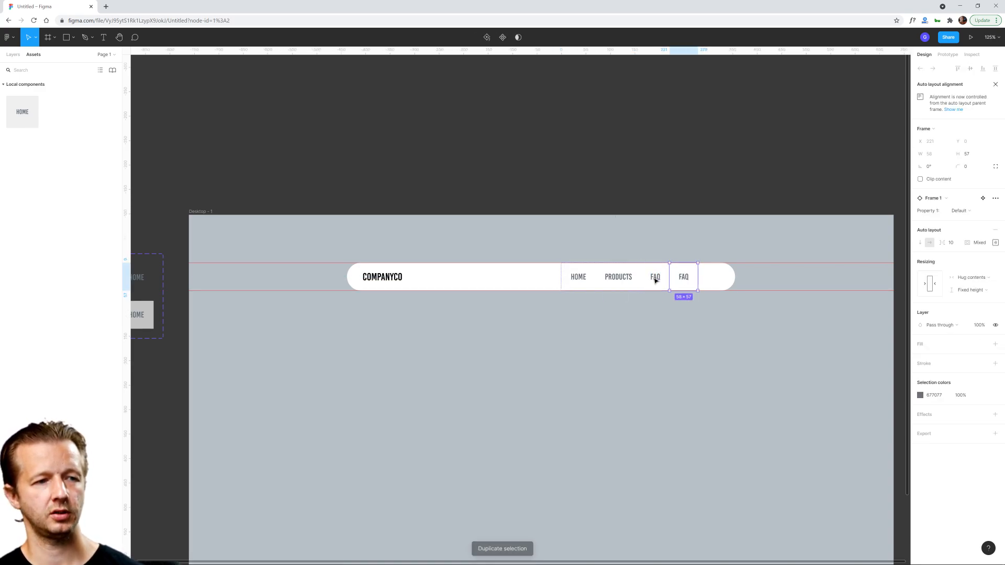
pyautogui.doubleClick(683, 281)
pyautogui.doubleClick(682, 278)
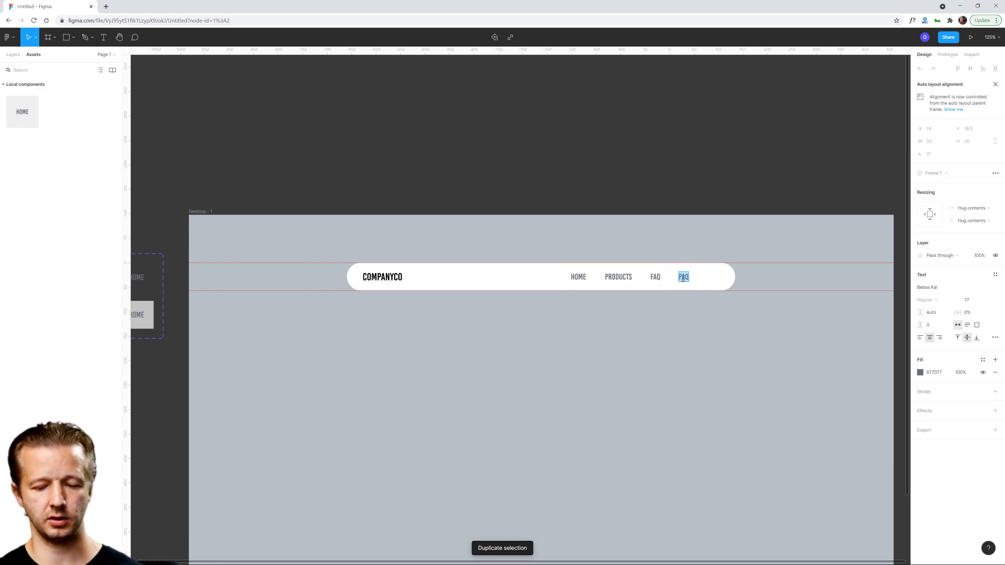
pyautogui.write('CONTACT')
pyautogui.click(577, 324)
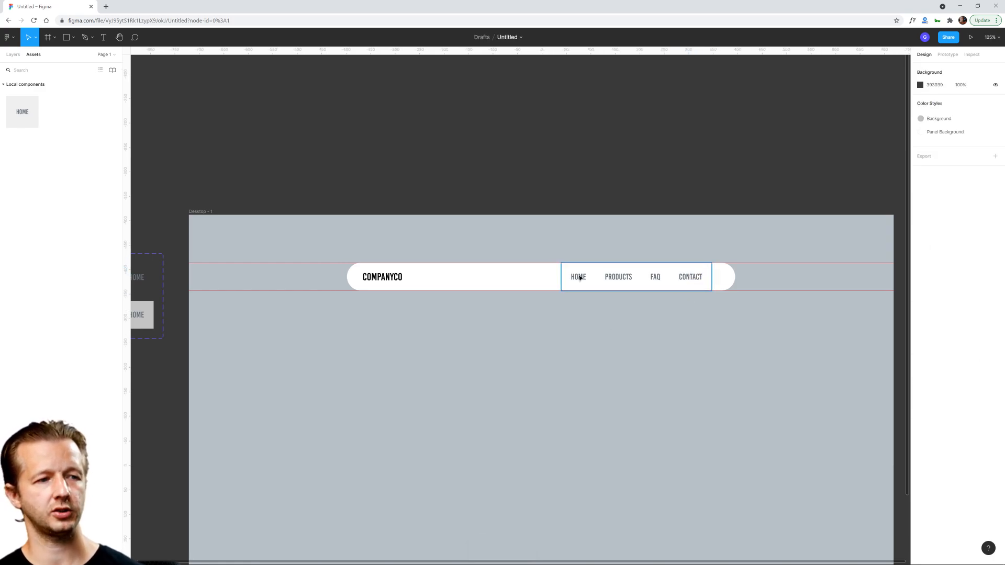
# Step: Preview the prototype to check the navigation links' hover states, and return to the design file
pyautogui.moveTo(512, 336); pyautogui.dragTo(561, 331)
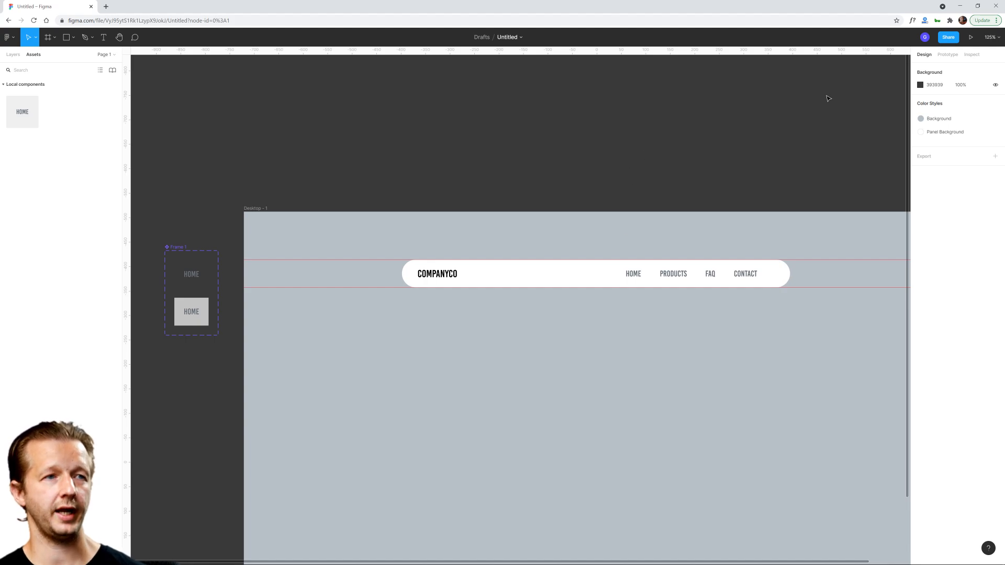
pyautogui.click(970, 37)
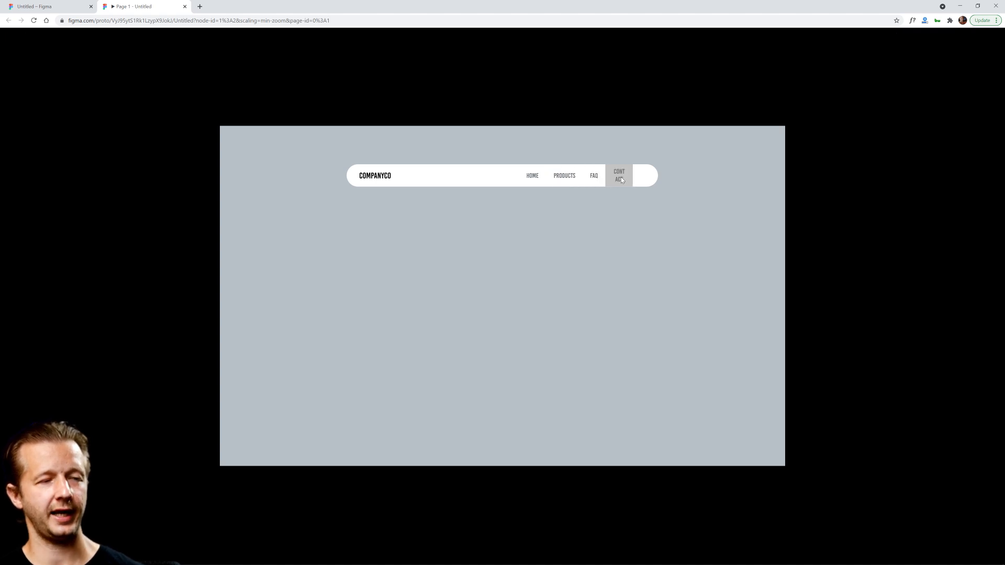
pyautogui.click(44, 7)
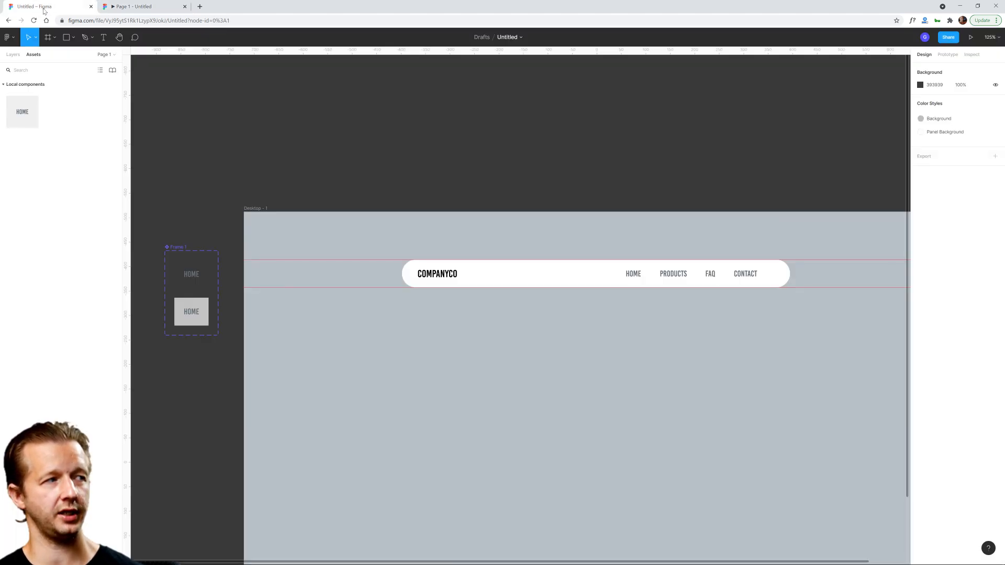
# Step: Set the HOME text in the component's Hover variant to auto width
pyautogui.scroll(5, 370, 306)
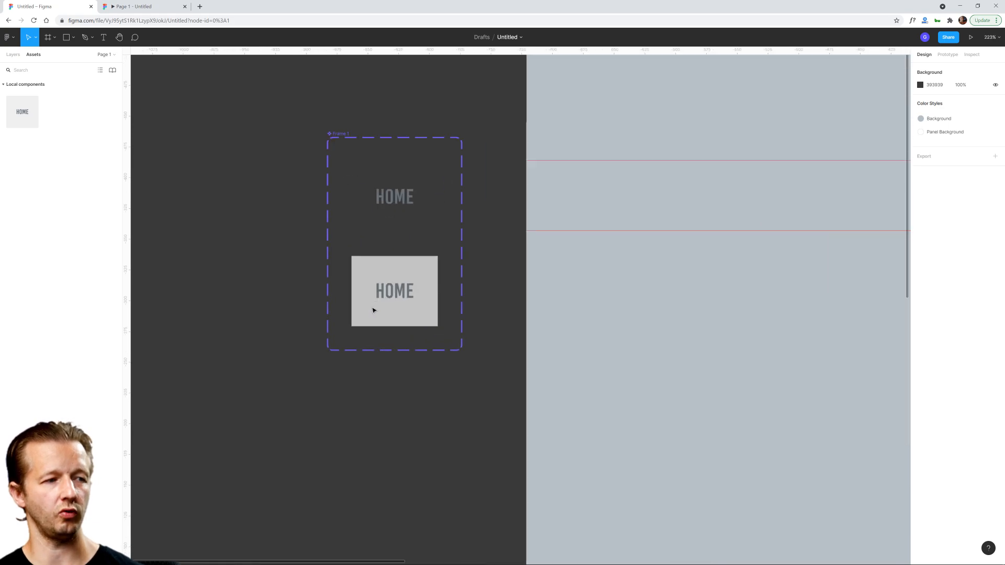
pyautogui.click(373, 311)
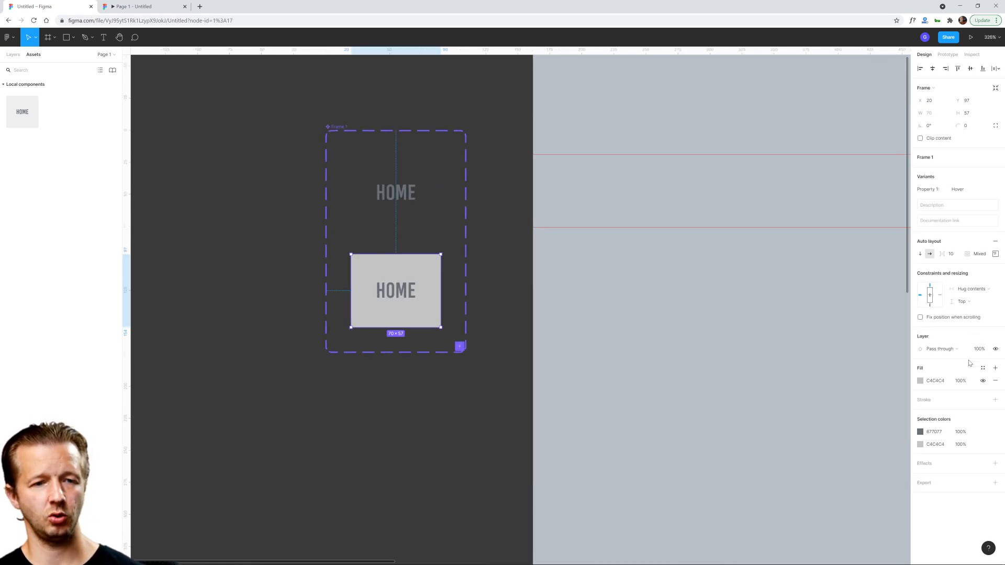
pyautogui.doubleClick(404, 291)
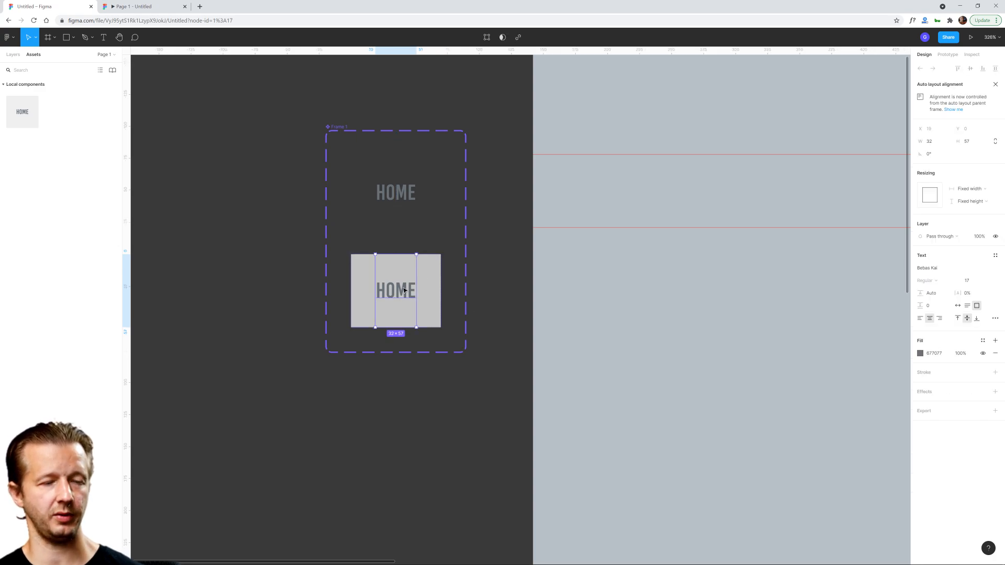
pyautogui.click(958, 305)
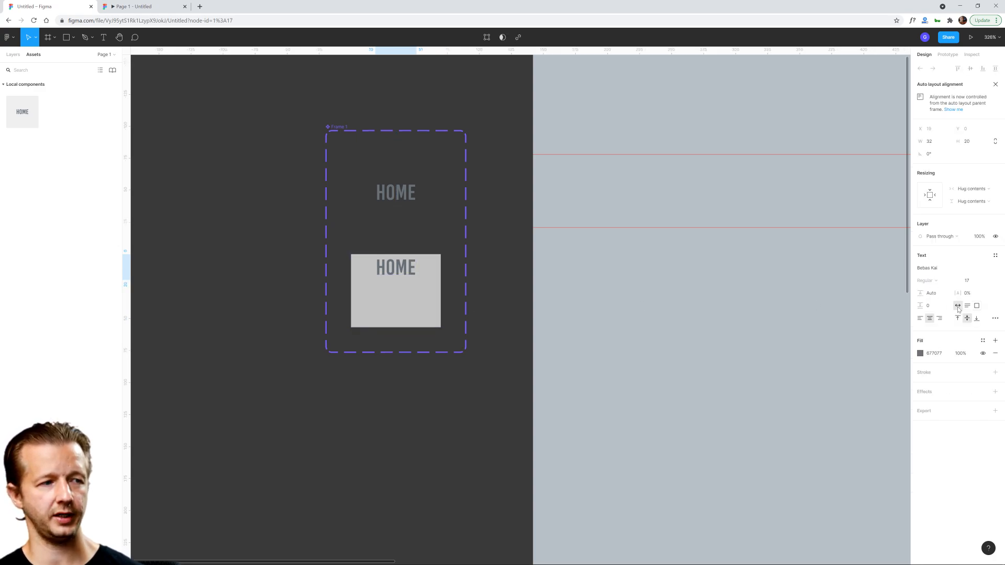
# Step: Align the Hover variant's auto layout content to the center
pyautogui.click(425, 301)
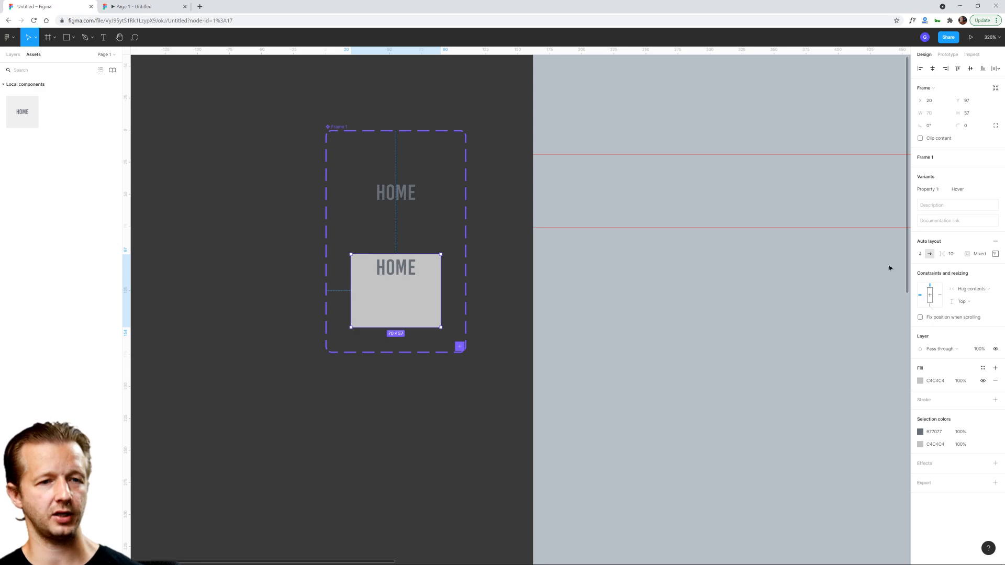
pyautogui.click(995, 254)
pyautogui.click(968, 288)
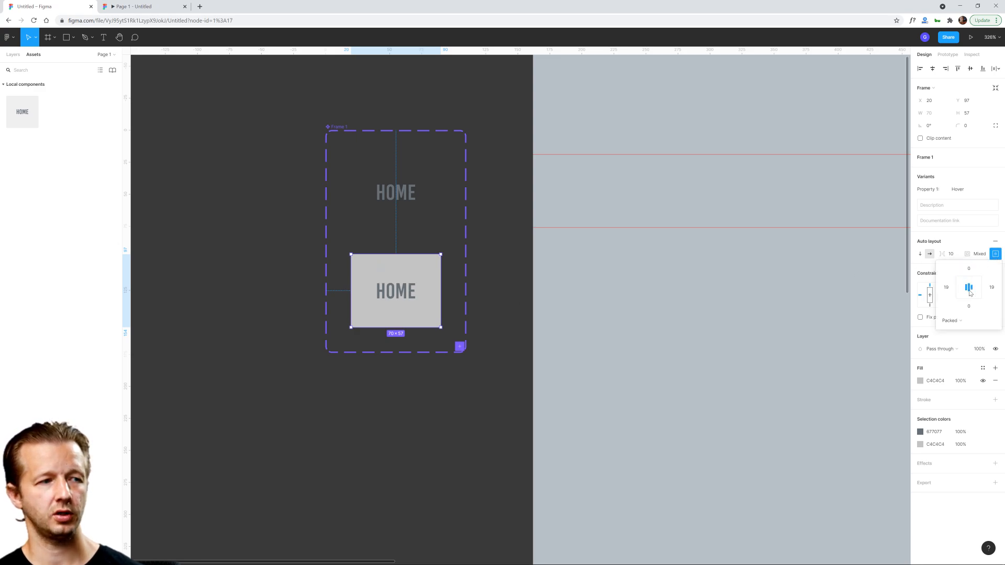
pyautogui.click(270, 274)
# Step: Switch the PRODUCTS link in the navigation bar to the Hover variant
pyautogui.scroll(-5, 308, 241)
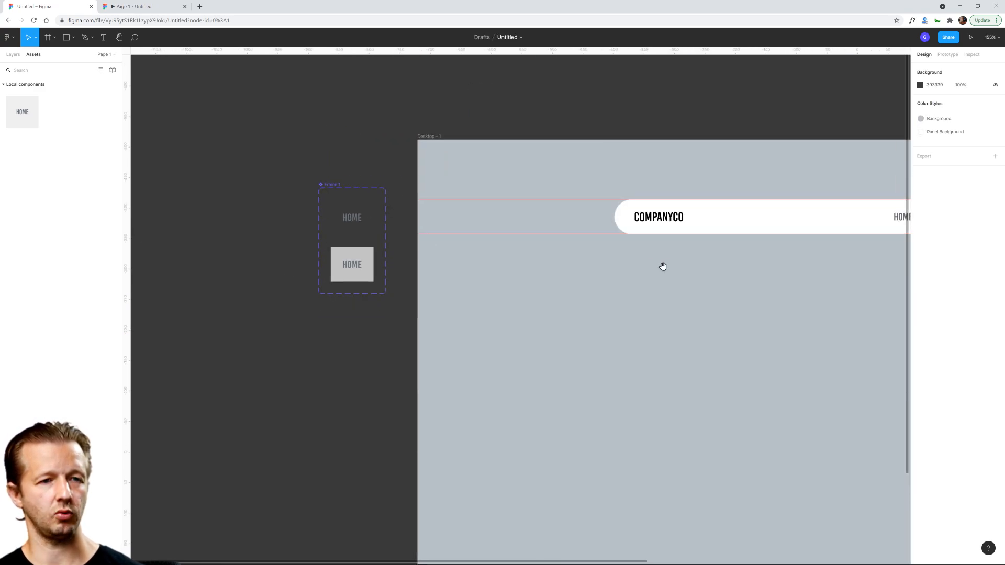
pyautogui.moveTo(663, 267); pyautogui.dragTo(700, 264)
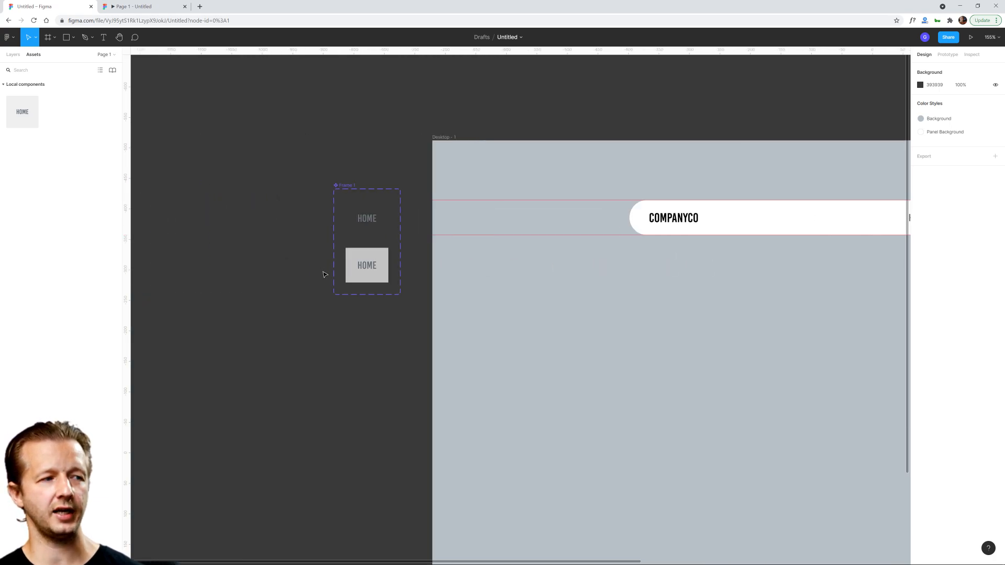
pyautogui.hscroll(5, 755, 269)
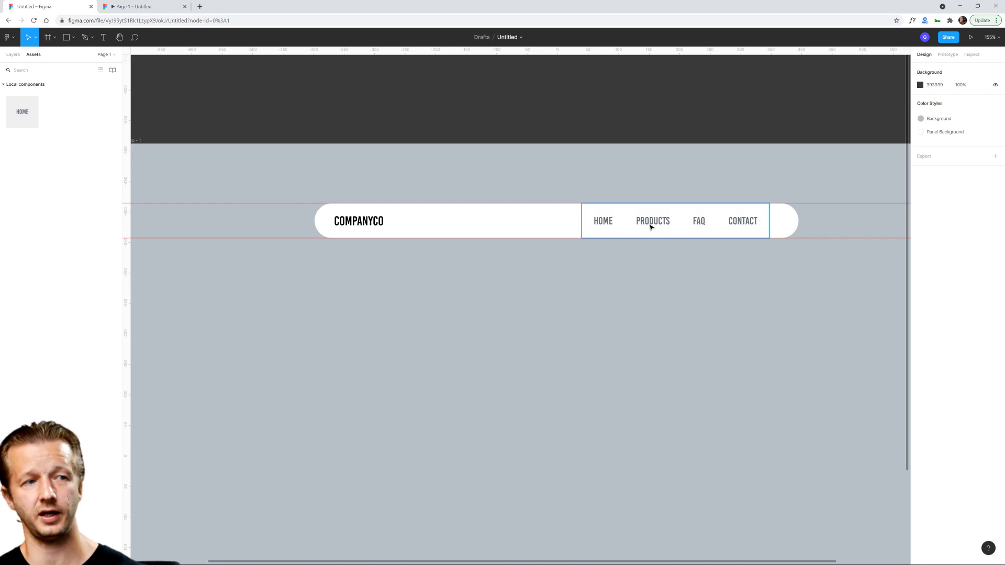
pyautogui.click(653, 227)
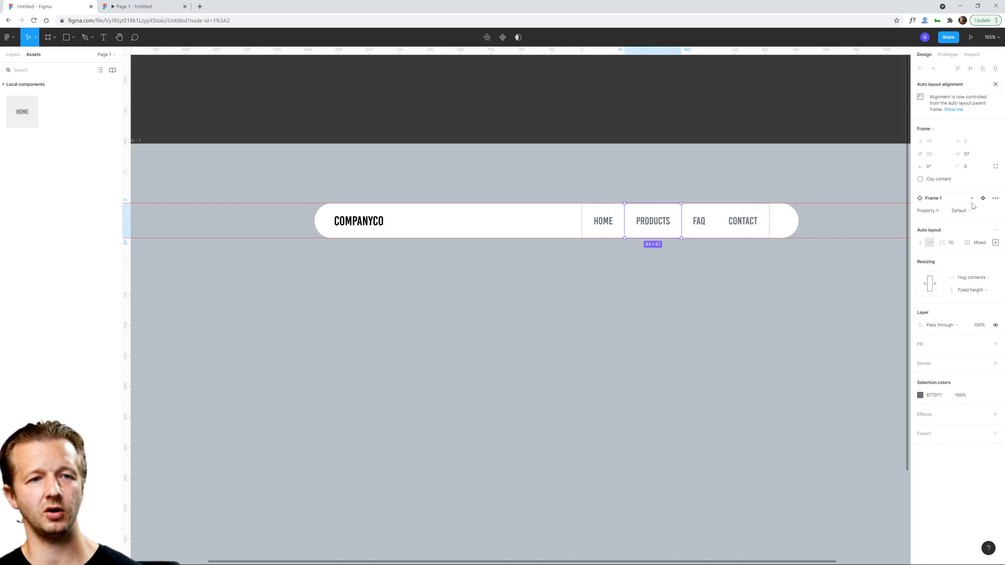
pyautogui.click(974, 213)
pyautogui.click(969, 222)
pyautogui.click(667, 277)
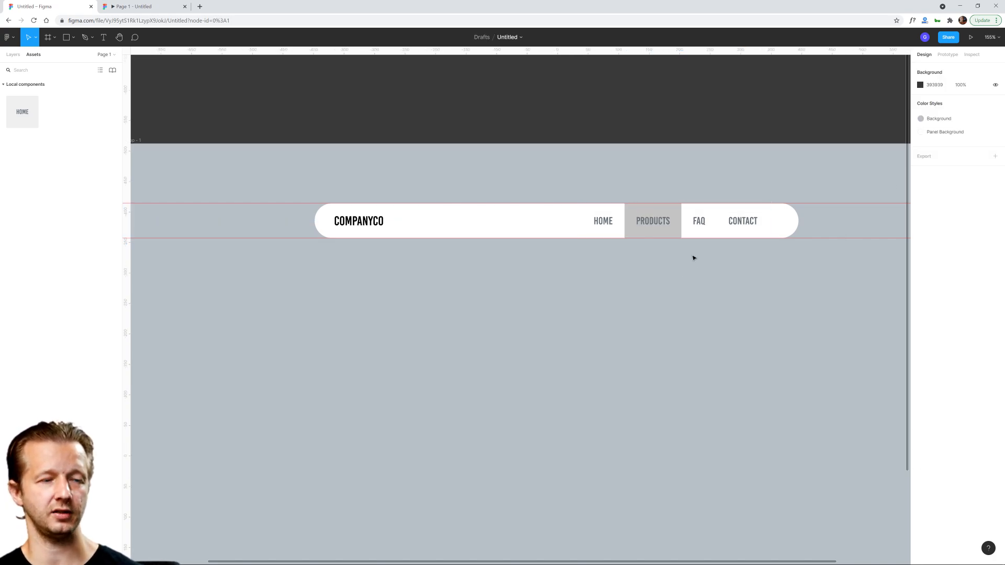
# Step: Recolor the Hover variant's background to light blue-gray DFE3E7, starting from a color sampled from the desktop frame's background
pyautogui.scroll(3, 692, 255)
pyautogui.scroll(-5, 608, 287)
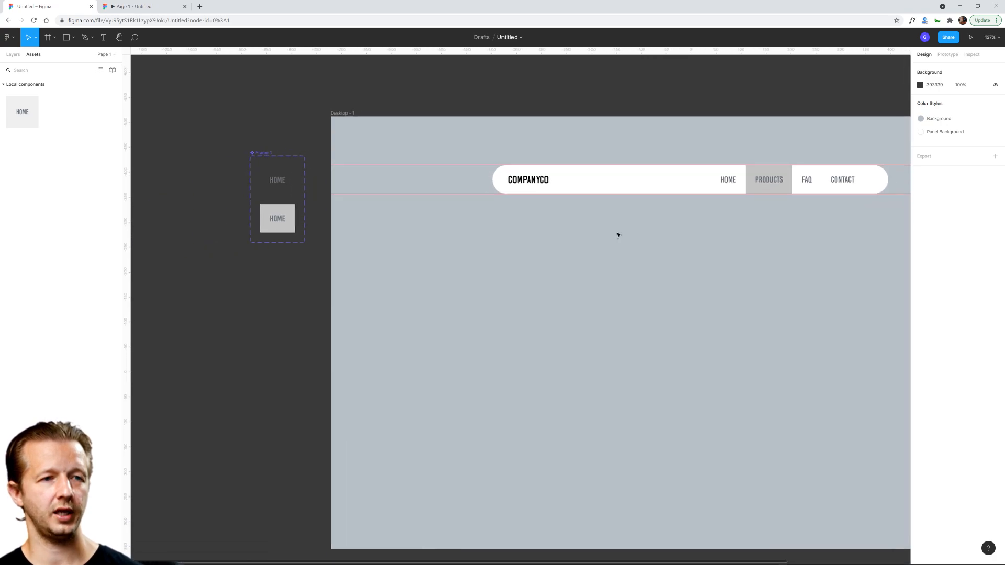
pyautogui.click(281, 220)
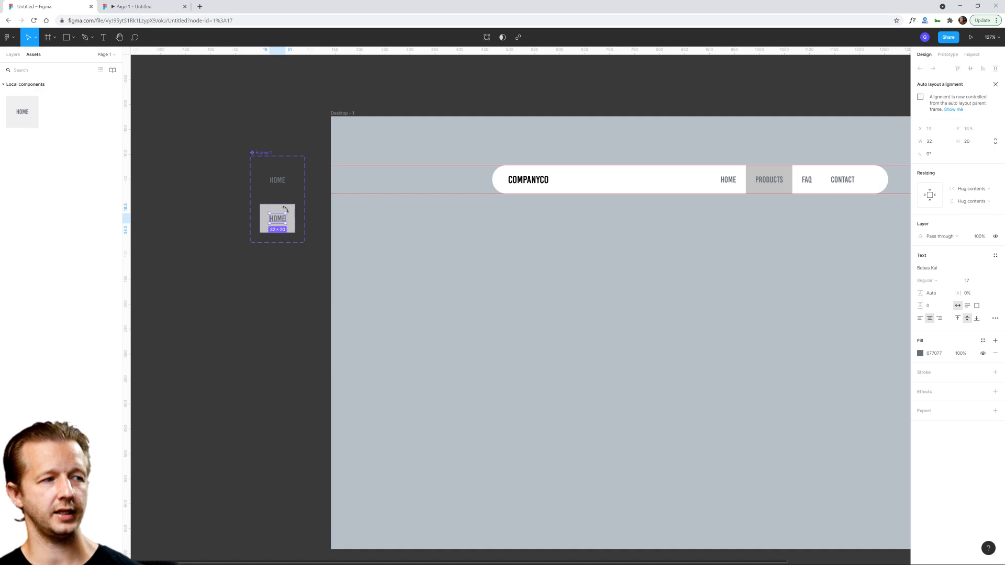
pyautogui.click(291, 206)
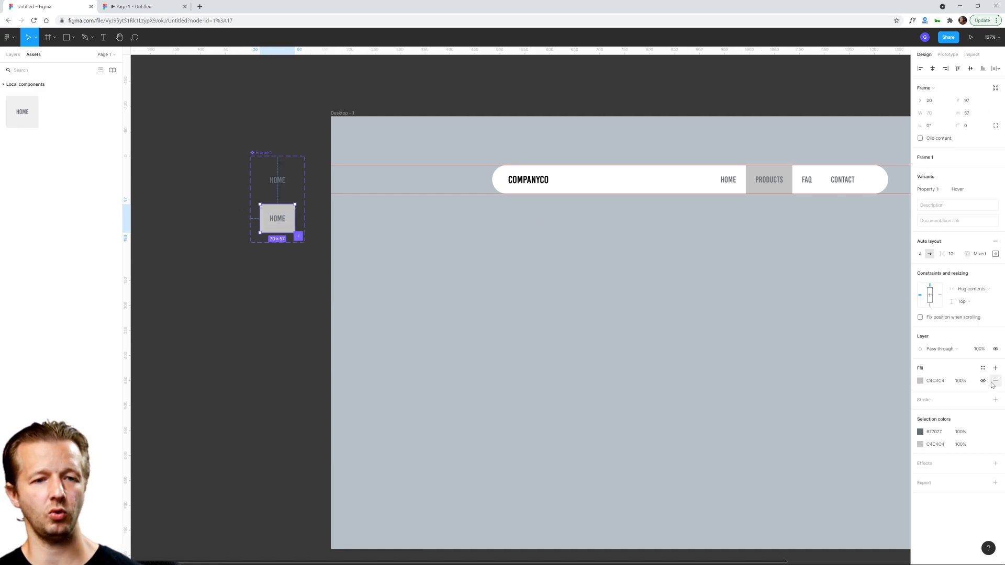
pyautogui.click(920, 381)
pyautogui.click(828, 477)
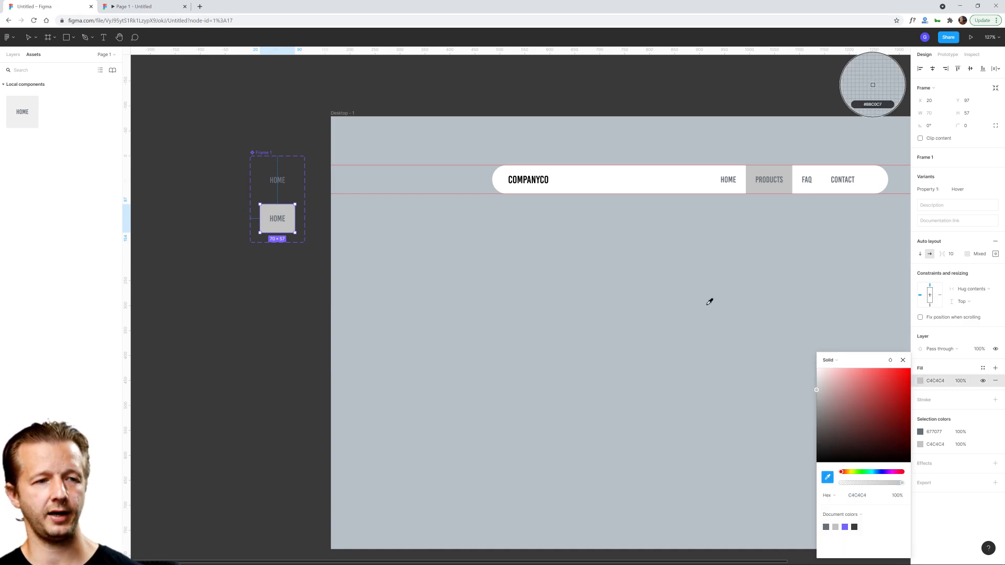
pyautogui.click(708, 299)
pyautogui.click(825, 378)
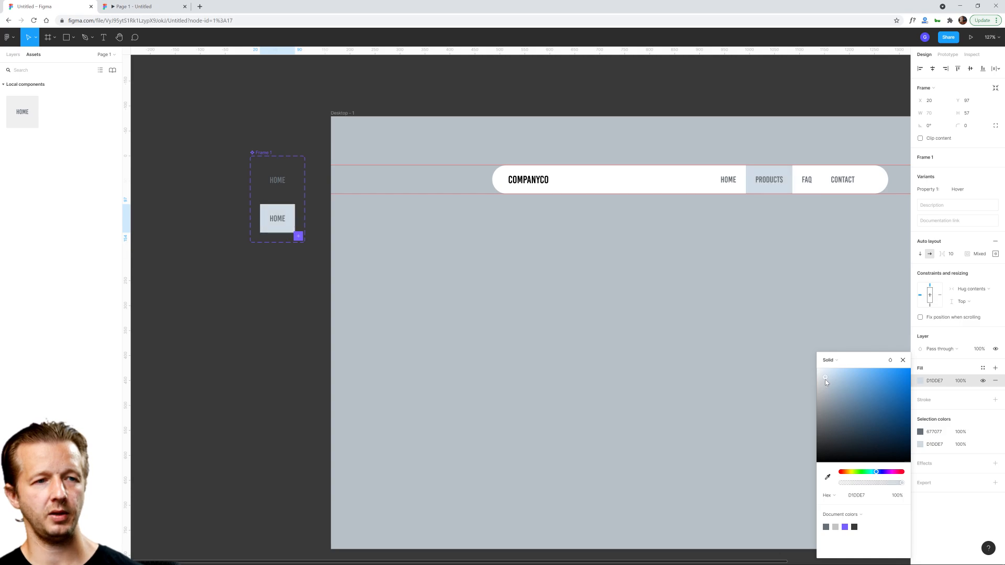
pyautogui.moveTo(823, 376); pyautogui.dragTo(820, 379)
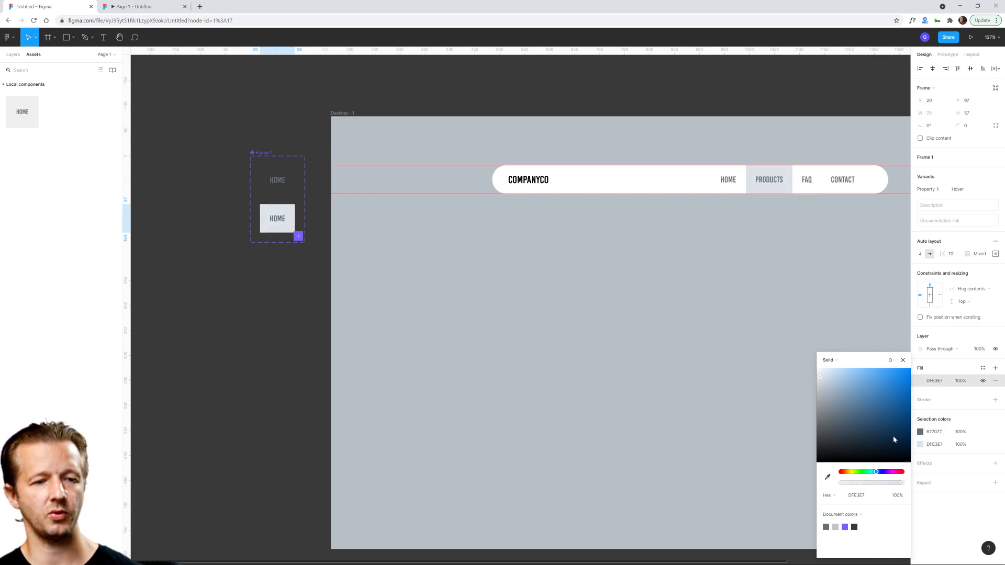
# Step: Create a color style named "Hover Background" from the fill of the Hover variant's HOME text
pyautogui.press('Return')
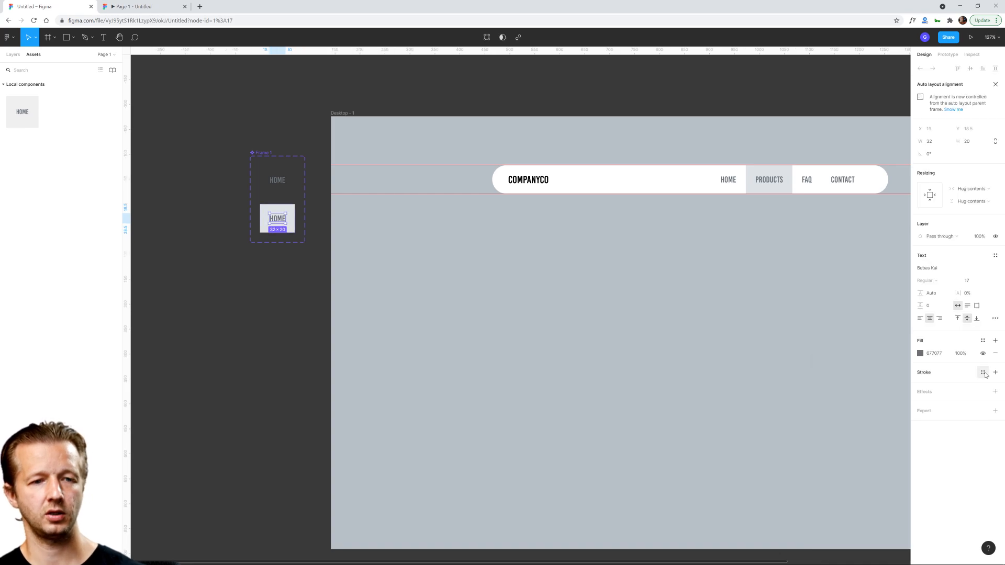
pyautogui.click(983, 340)
pyautogui.click(991, 355)
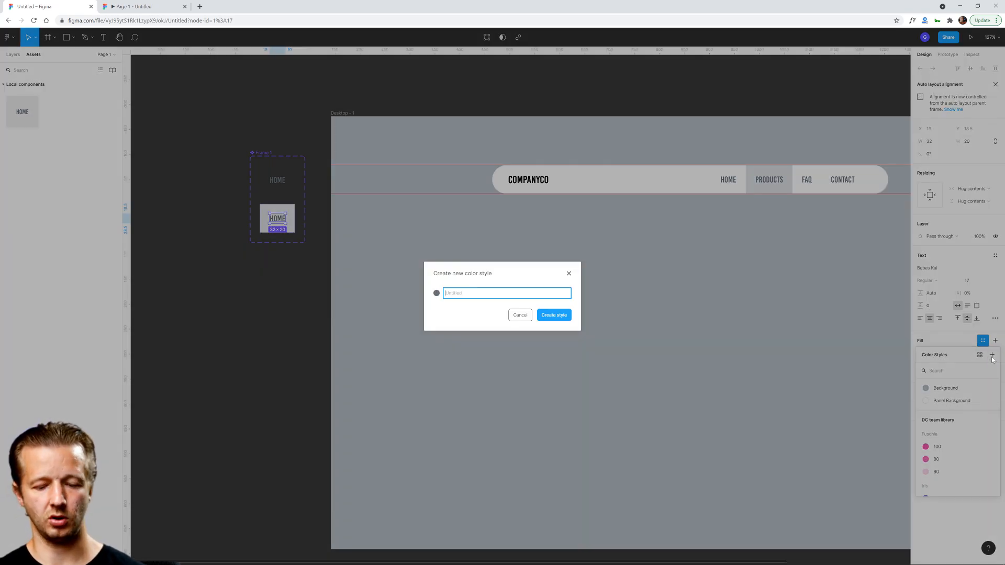
pyautogui.write('Hover Backg')
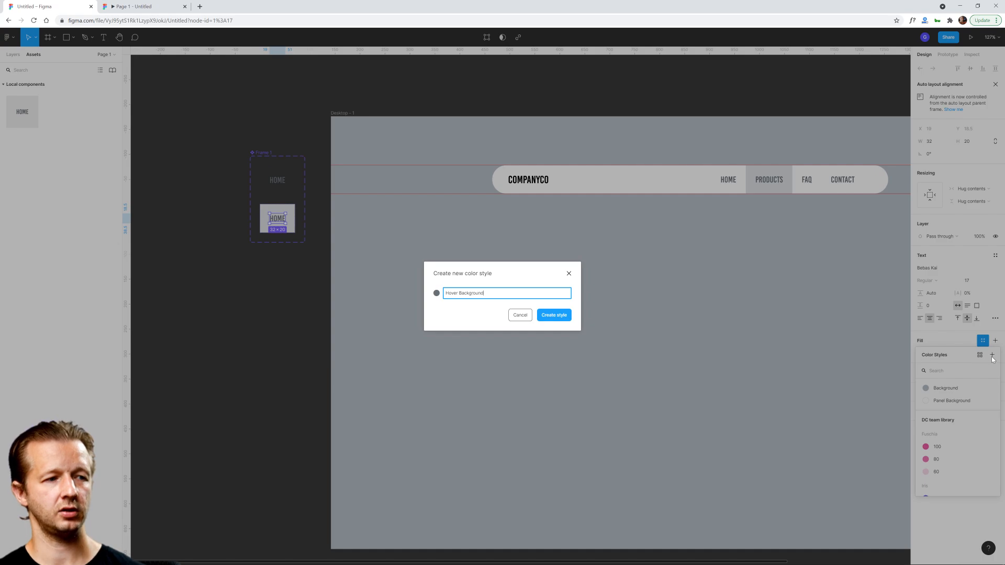
pyautogui.write('round')
pyautogui.press('Return')
# Step: Switch the PRODUCTS link in the navigation bar back to the Default variant
pyautogui.click(717, 218)
pyautogui.click(760, 185)
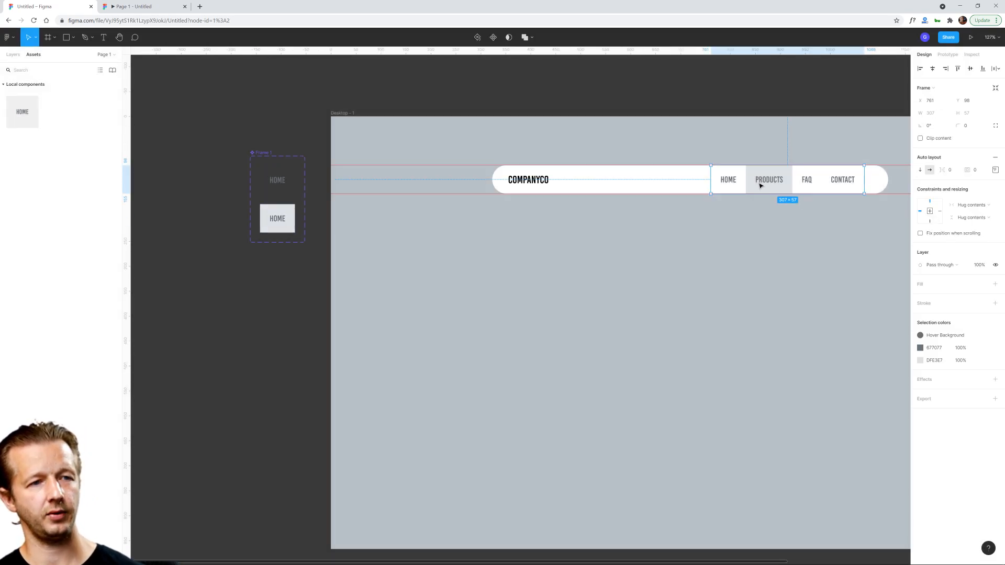
pyautogui.doubleClick(769, 187)
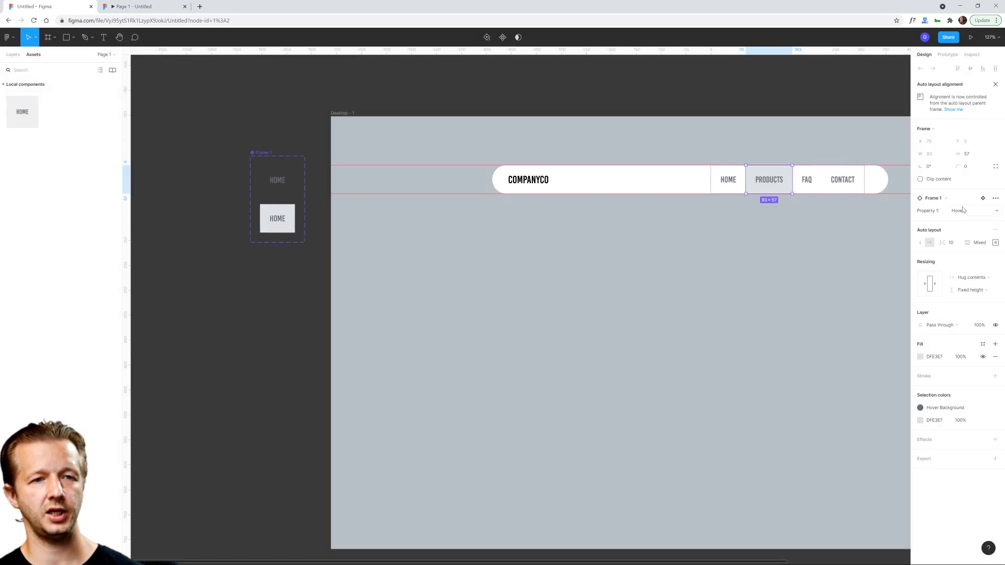
pyautogui.click(665, 248)
# Step: Check the link hover state in the prototype preview, and inspect the HOME and PRODUCTS links in the design file
pyautogui.click(133, 4)
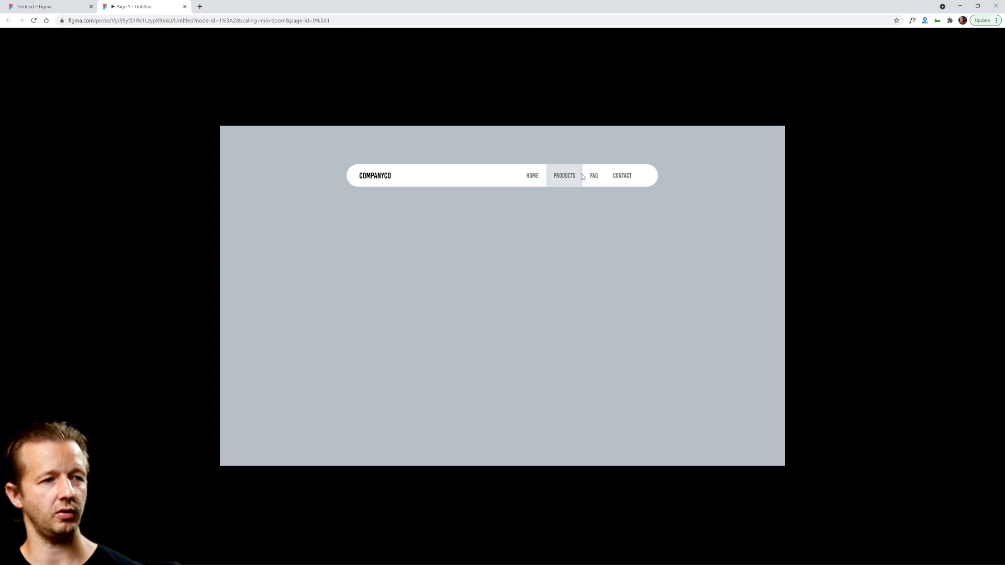
pyautogui.click(49, 6)
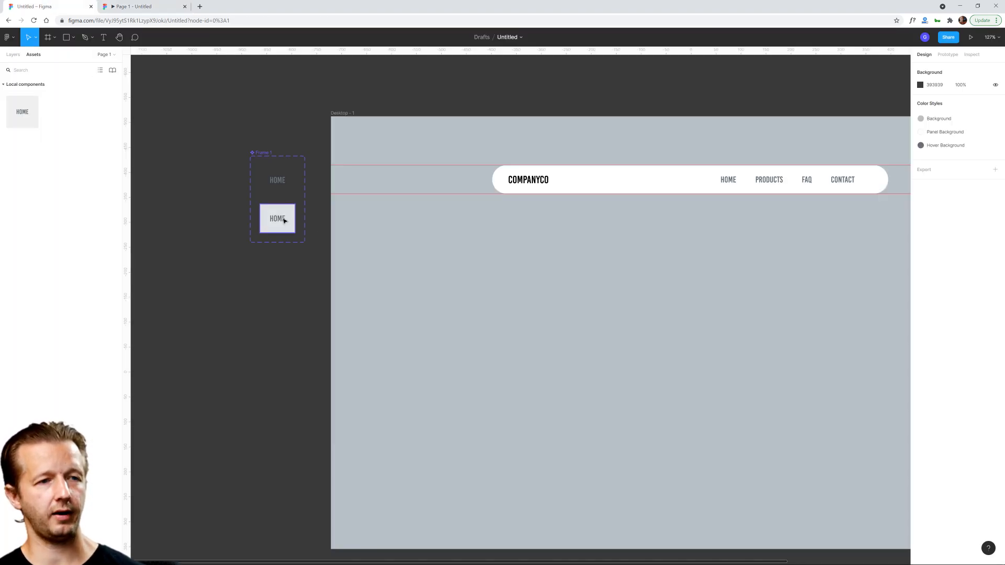
pyautogui.click(729, 183)
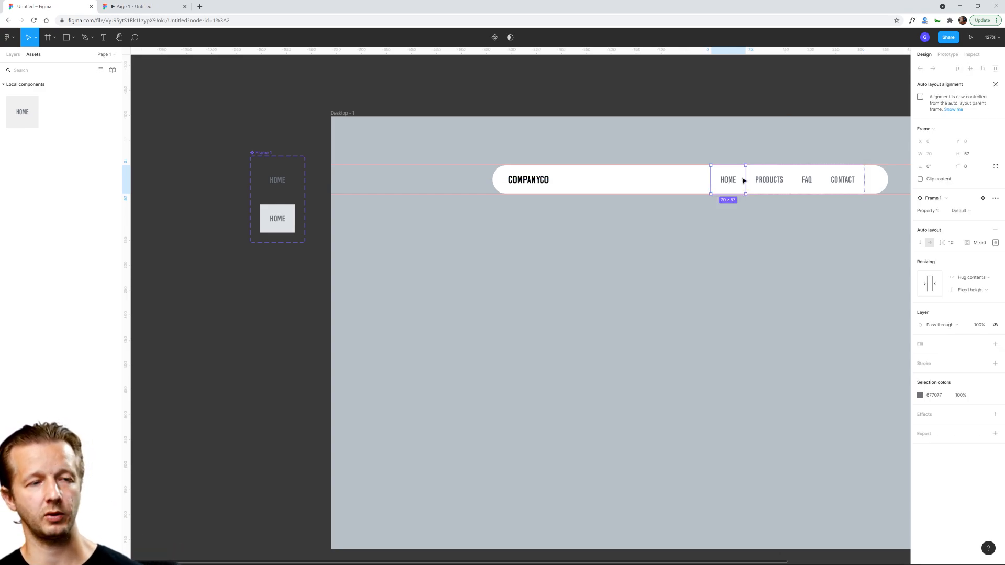
pyautogui.click(772, 181)
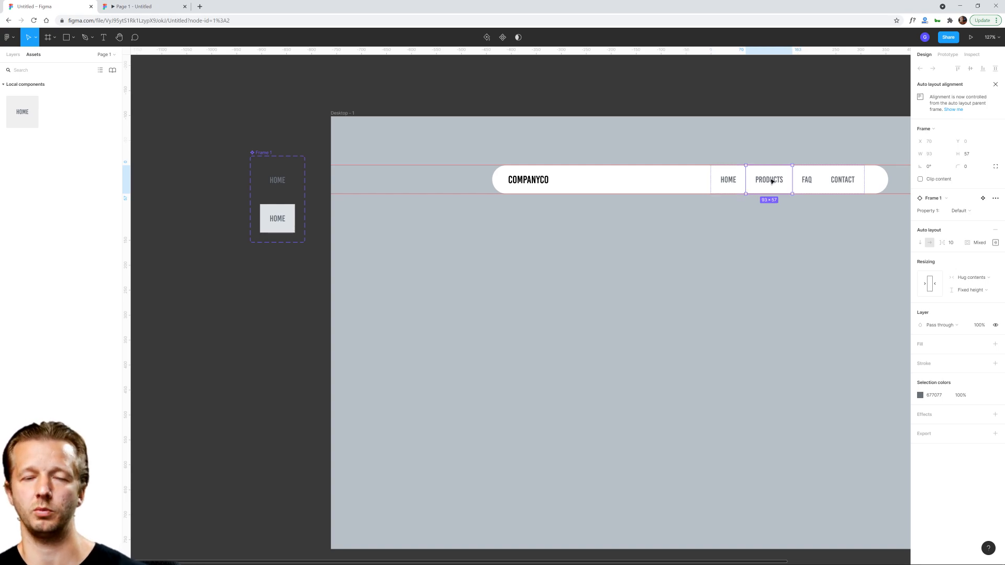
pyautogui.click(632, 269)
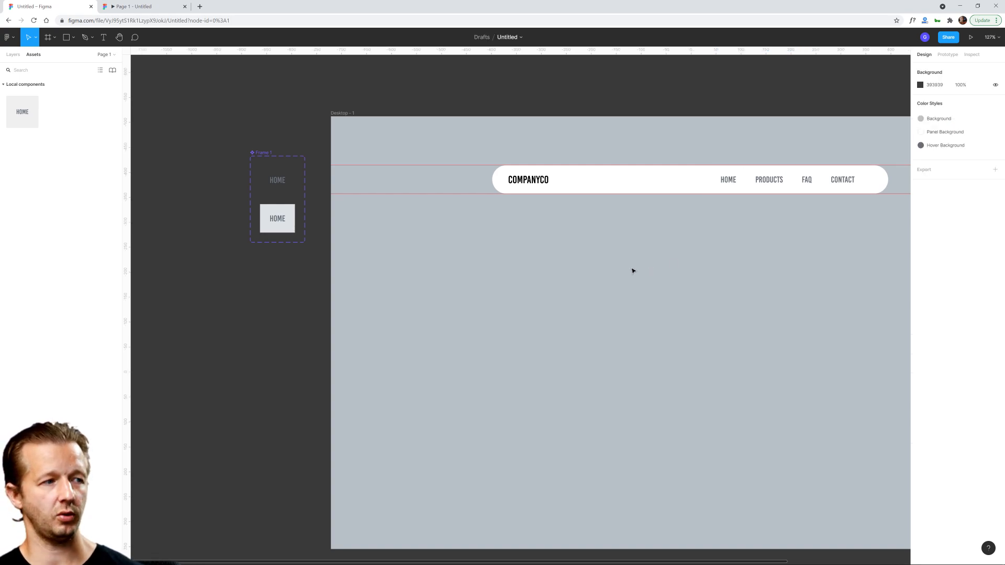
# Step: Duplicate the Hover variant inside the component set to make a third variant below it
pyautogui.click(281, 219)
pyautogui.hotkey('ctrl', 'd')
pyautogui.click(278, 269)
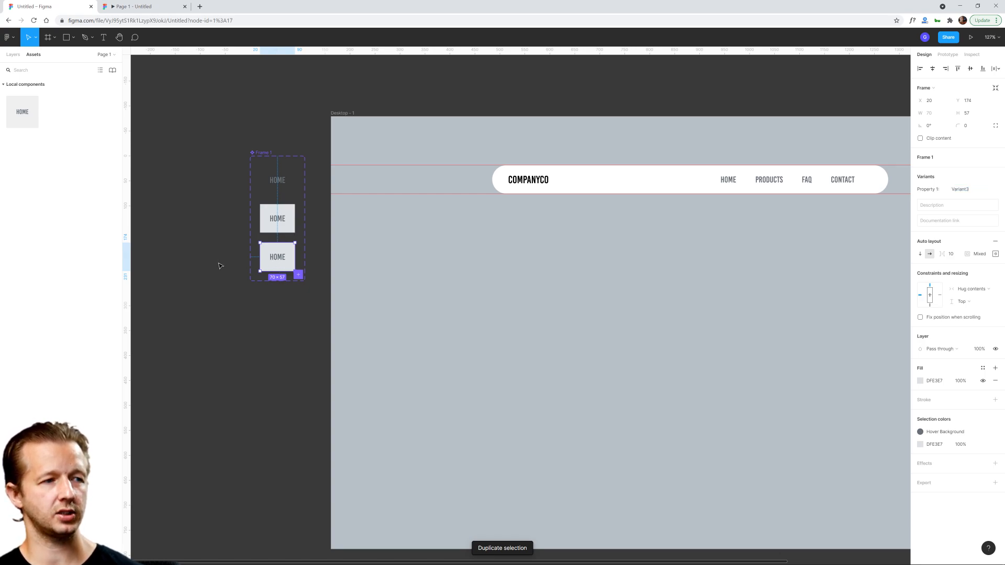
# Step: Remove the background fill from the third variant's frame
pyautogui.scroll(1, 217, 265)
pyautogui.scroll(-1, 472, 264)
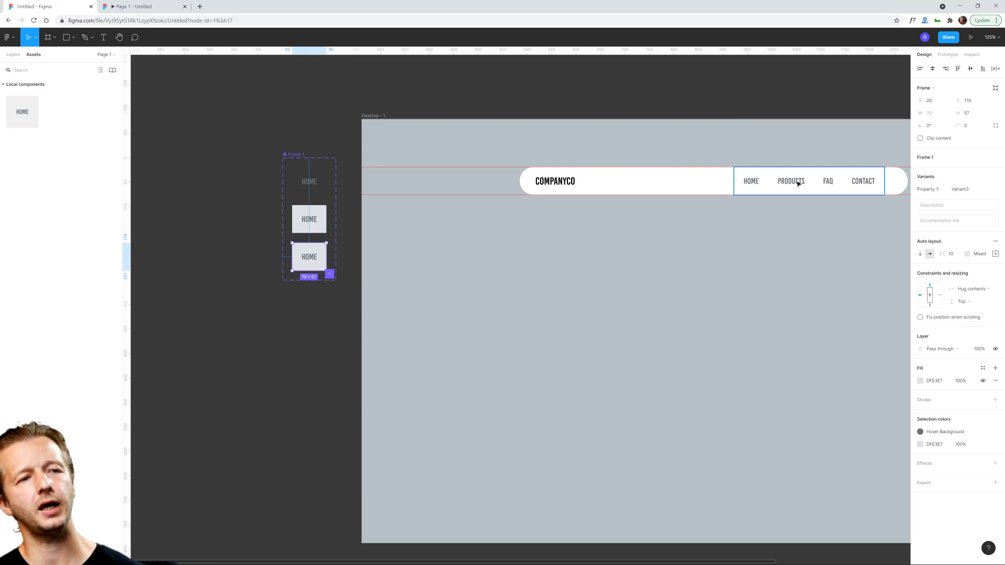
pyautogui.scroll(5, 239, 249)
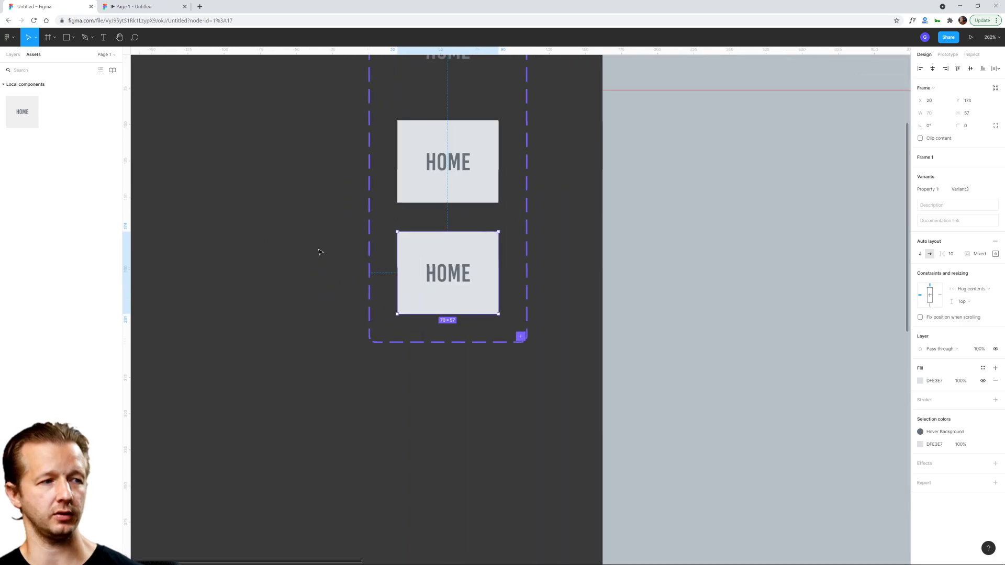
pyautogui.doubleClick(459, 279)
pyautogui.click(471, 248)
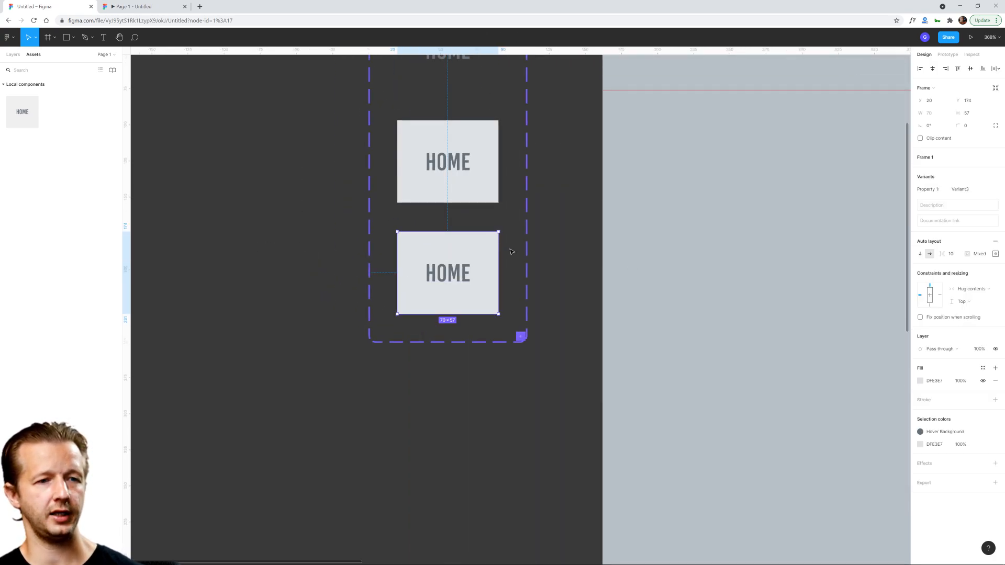
pyautogui.click(996, 382)
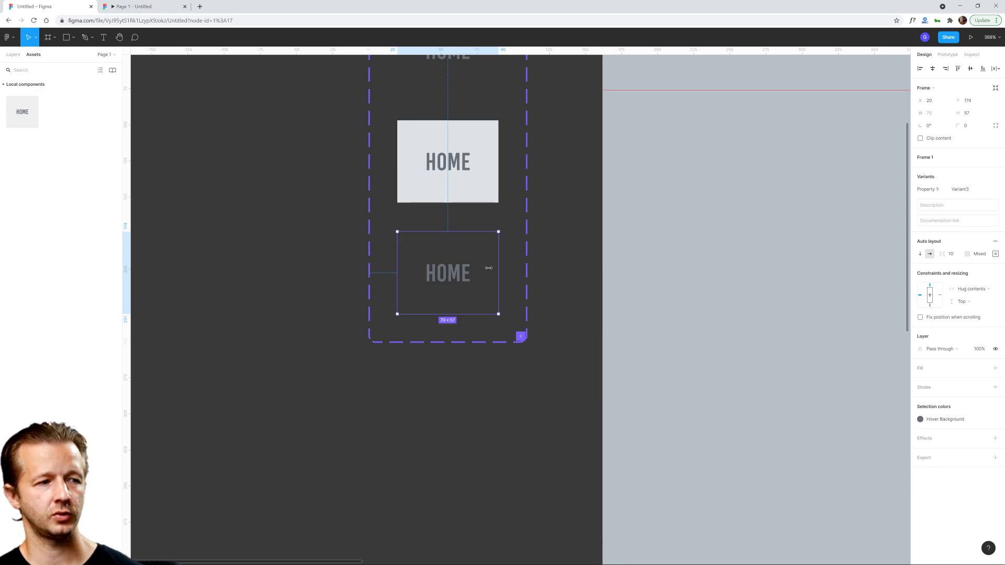
# Step: Detach the color style from the third variant's HOME text and set its fill to blue 007EED
pyautogui.doubleClick(446, 277)
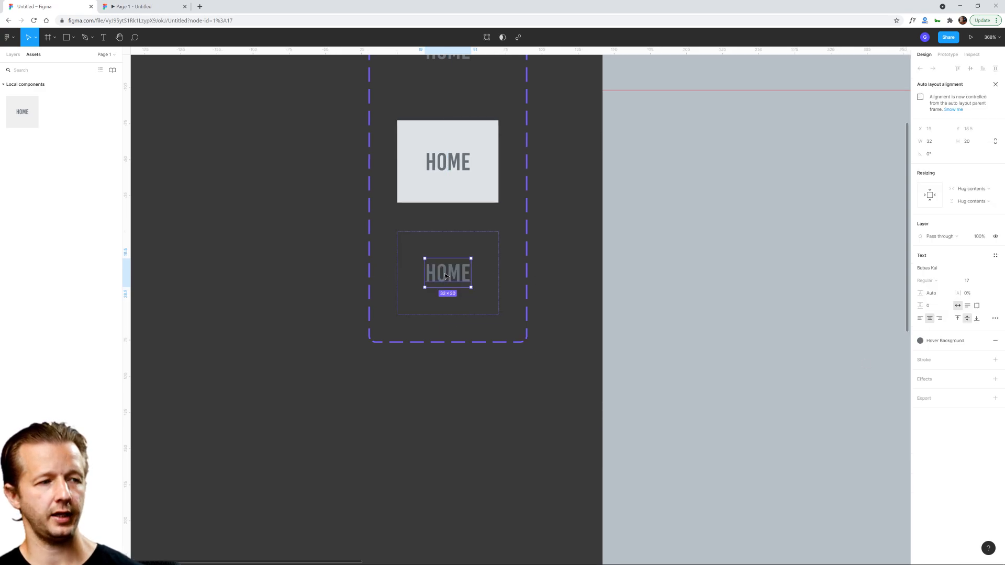
pyautogui.click(953, 342)
pyautogui.press('Escape')
pyautogui.click(982, 341)
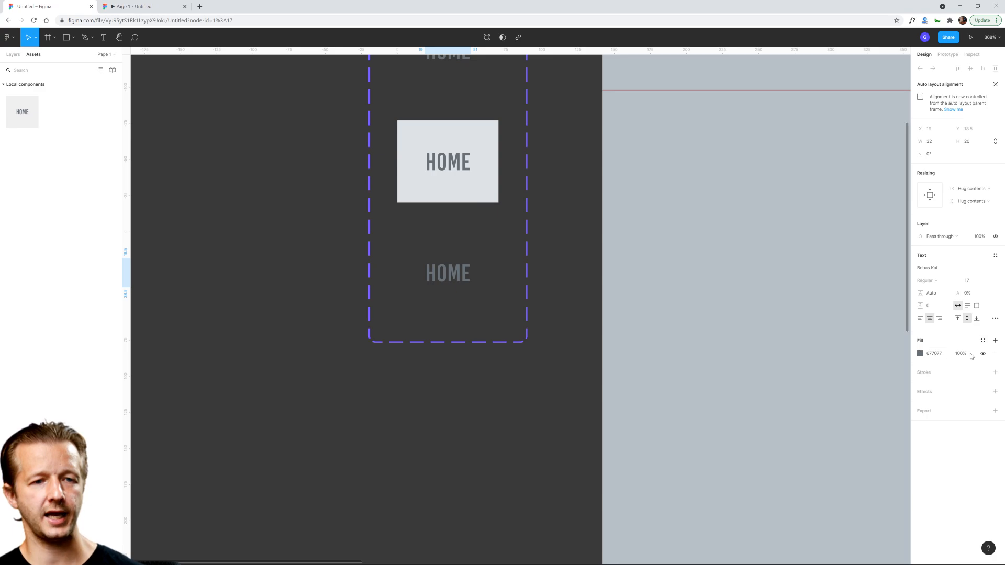
pyautogui.click(921, 354)
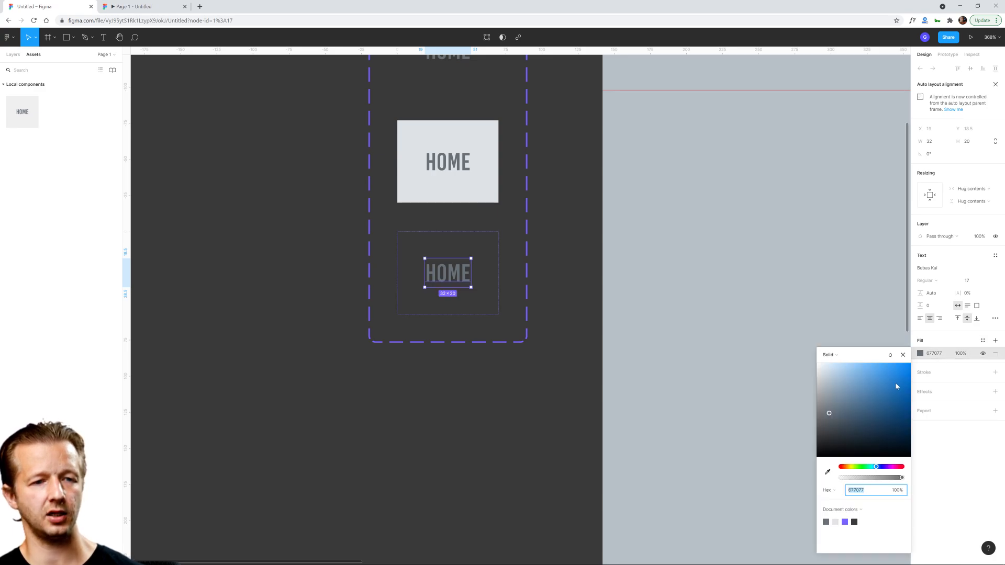
pyautogui.moveTo(896, 386); pyautogui.dragTo(913, 375)
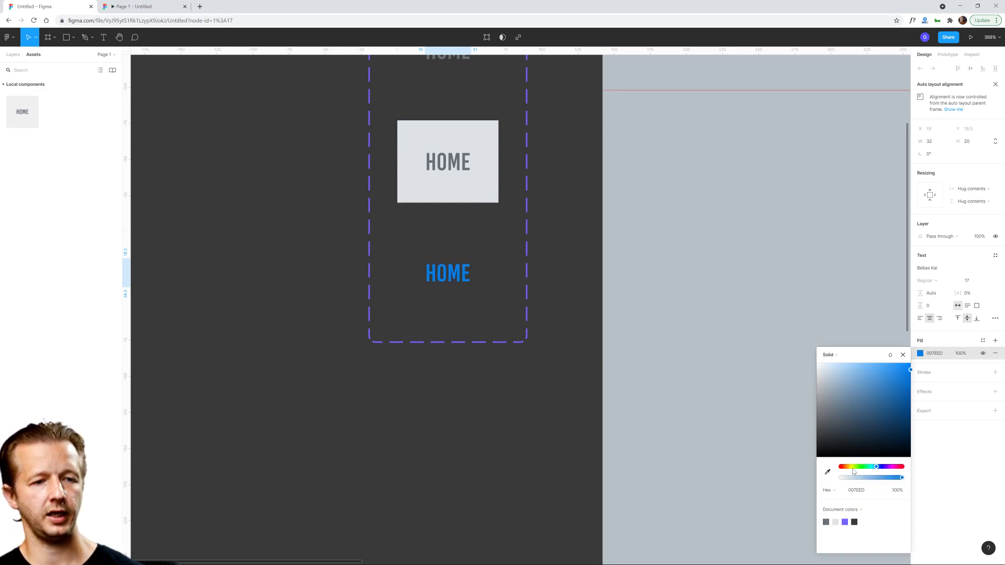
pyautogui.press('Escape')
# Step: Create a color style named "Primary Color" from the third variant's blue text fill
pyautogui.click(982, 341)
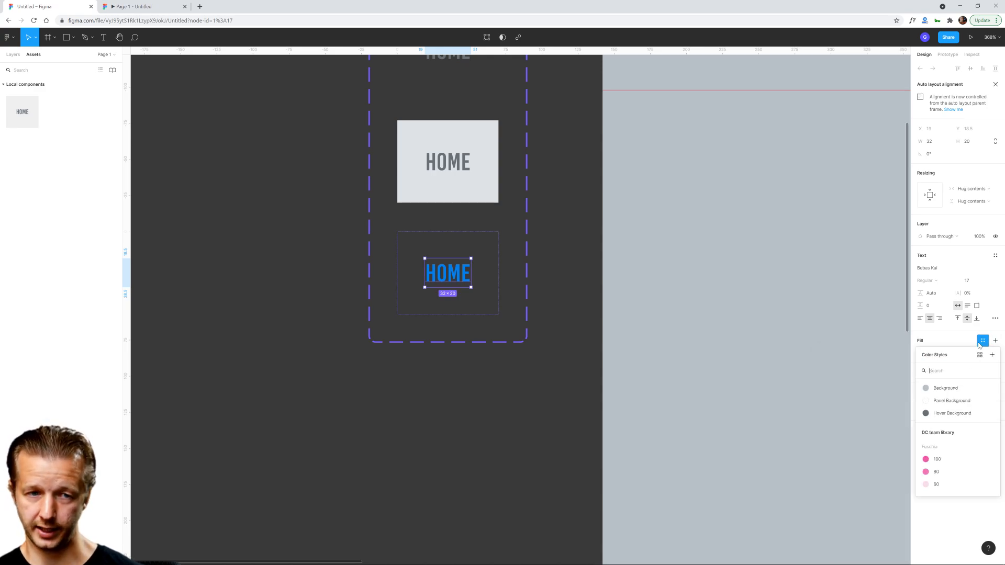
pyautogui.click(993, 355)
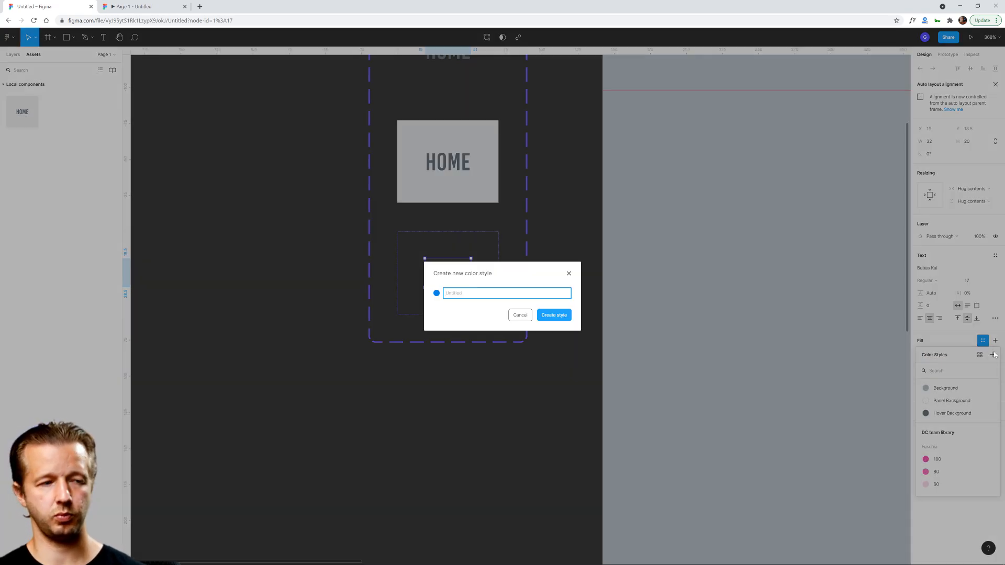
pyautogui.write('Primary Col')
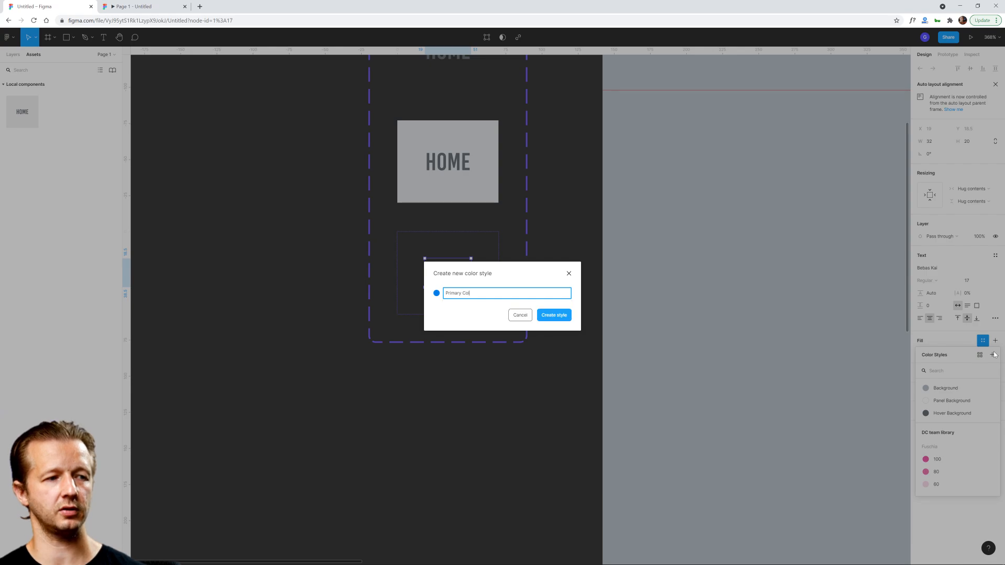
pyautogui.write('or')
pyautogui.press('Return')
pyautogui.click(703, 335)
# Step: Rename the third variant's Property 1 value to "Active"
pyautogui.scroll(-3, 651, 282)
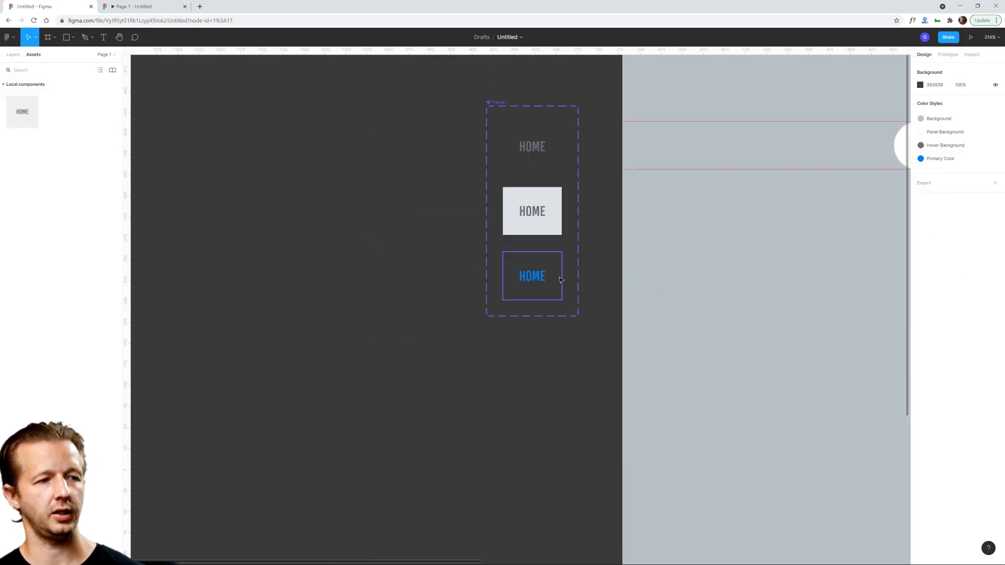
pyautogui.click(532, 275)
pyautogui.click(959, 190)
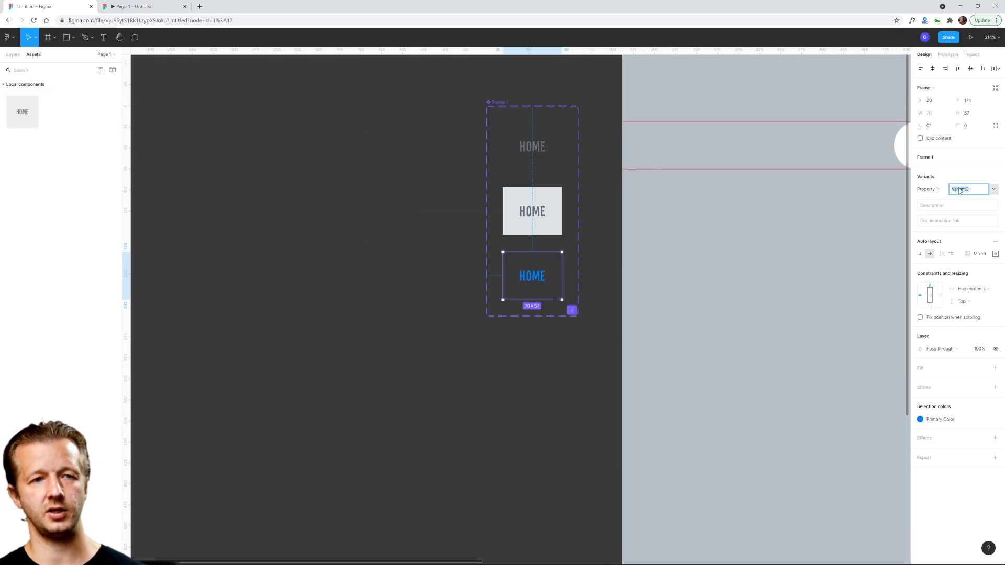
pyautogui.write('Active')
pyautogui.press('Return')
pyautogui.click(739, 276)
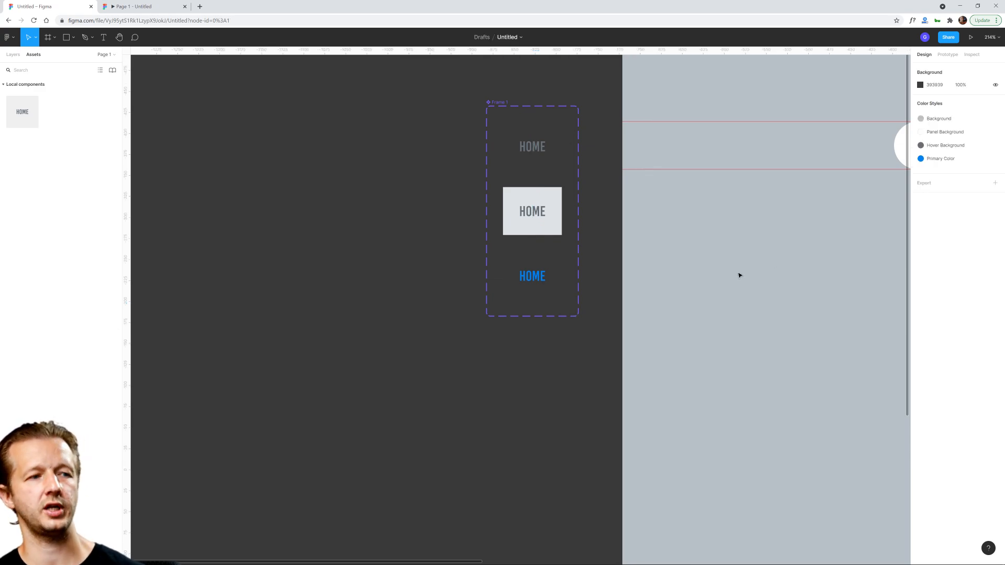
# Step: Switch the PRODUCTS link in the navigation bar to the Active variant
pyautogui.scroll(-2, 771, 265)
pyautogui.hscroll(5, 771, 265)
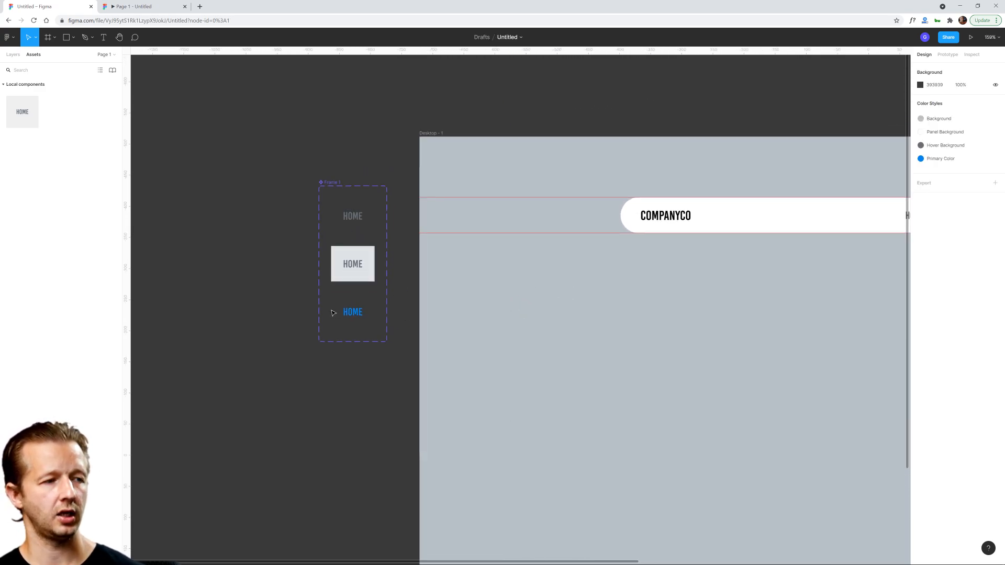
pyautogui.scroll(-1, 676, 294)
pyautogui.hscroll(4, 677, 294)
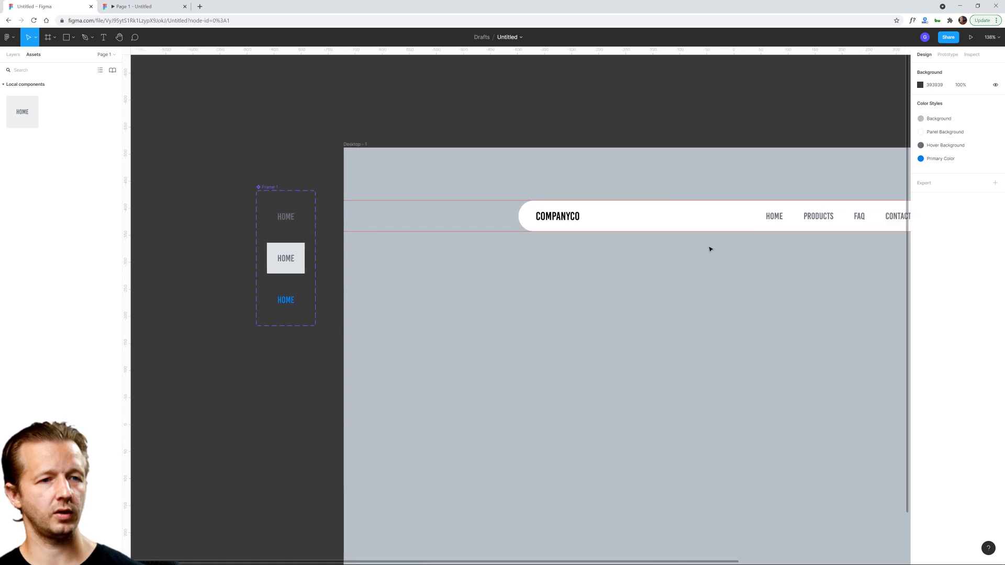
pyautogui.click(769, 215)
pyautogui.click(813, 218)
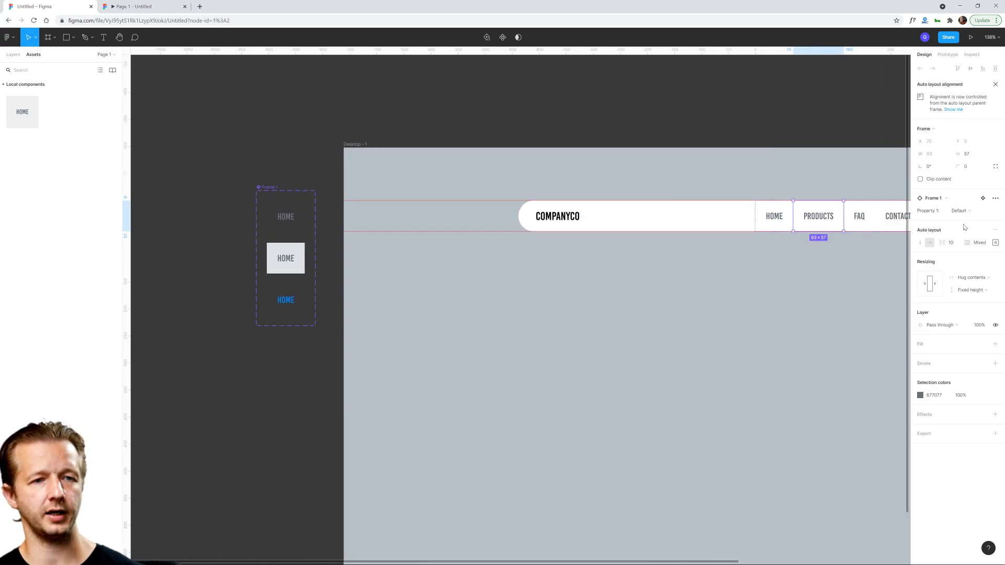
pyautogui.click(976, 211)
pyautogui.click(981, 221)
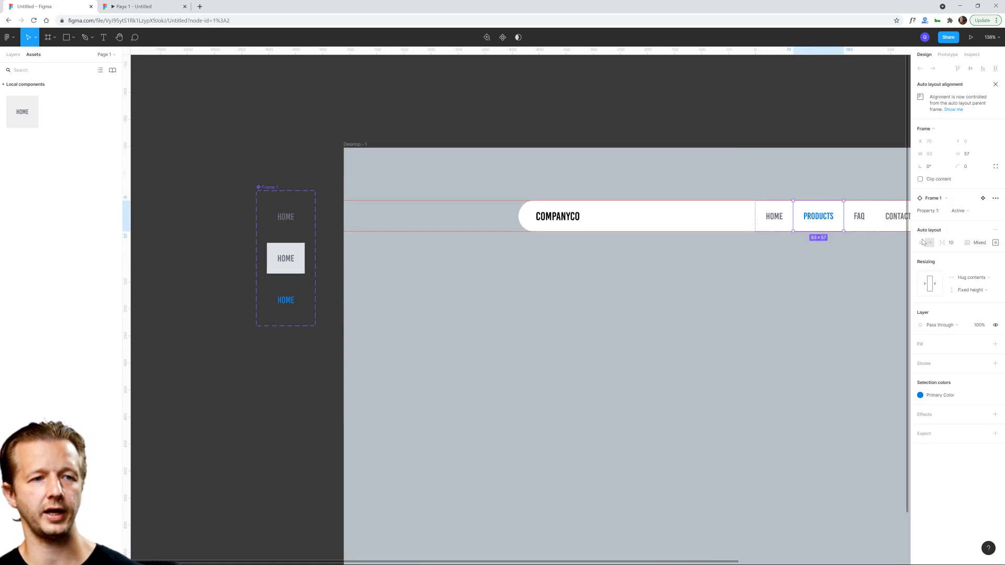
# Step: Check the PRODUCTS link's active state in the prototype preview and return to the design file
pyautogui.click(769, 296)
pyautogui.click(138, 6)
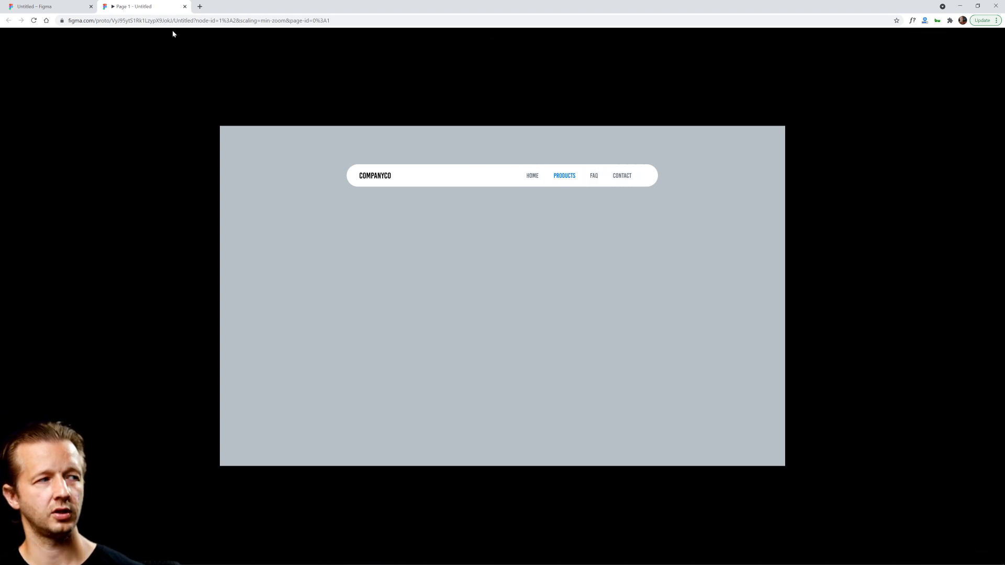
pyautogui.click(47, 6)
# Step: Duplicate the Active variant inside the link component set to make a fourth variant
pyautogui.click(280, 295)
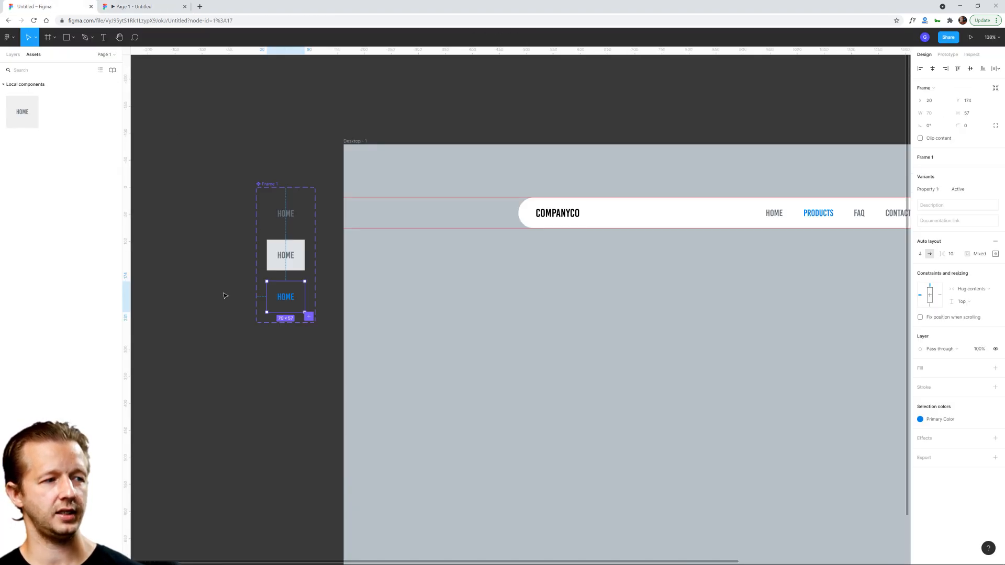
pyautogui.scroll(5, 223, 295)
pyautogui.scroll(-5, 377, 310)
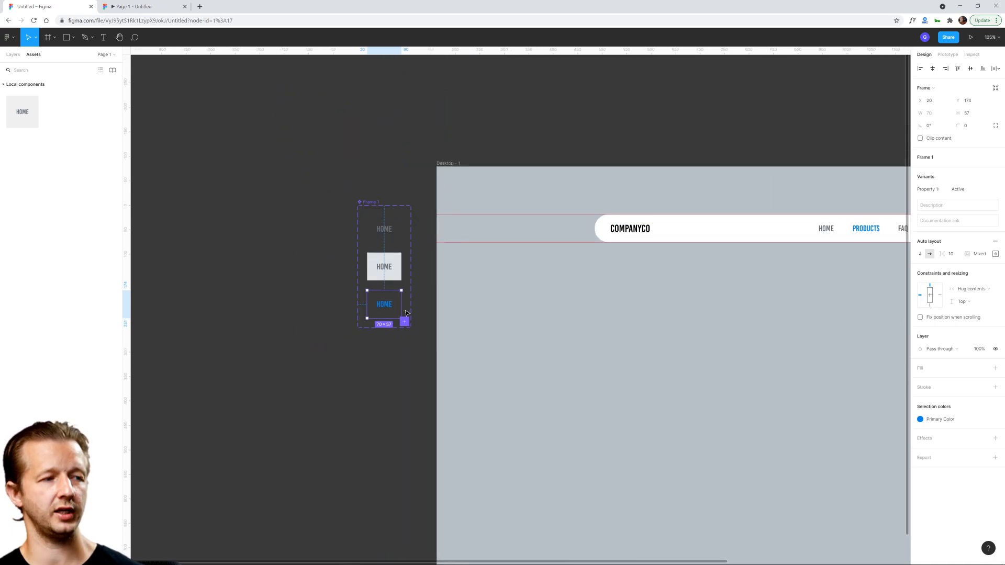
pyautogui.hotkey('ctrl', 'd')
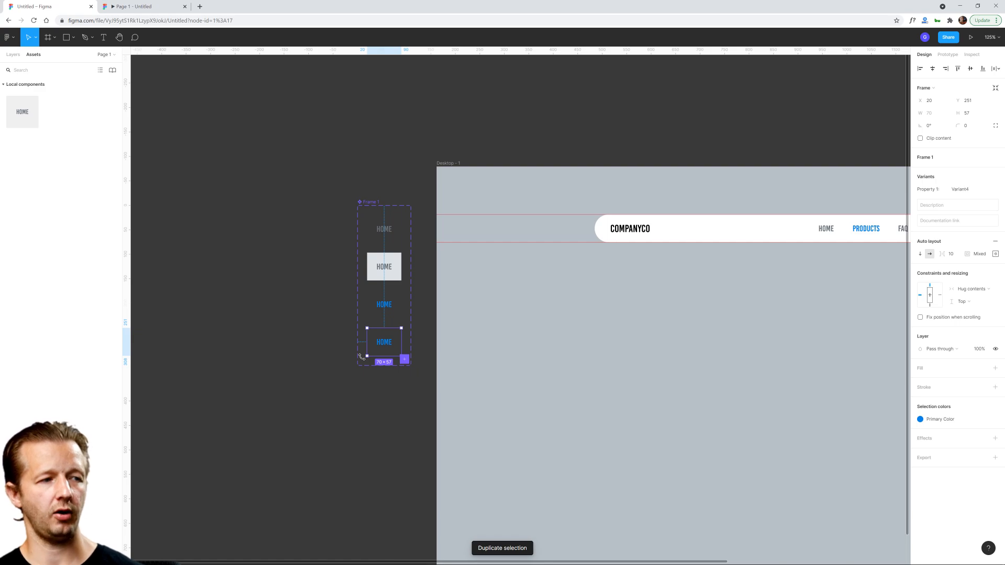
# Step: Try the Hover Background color style on the fourth variant's HOME text, and set the text back to Primary Color
pyautogui.scroll(3, 373, 348)
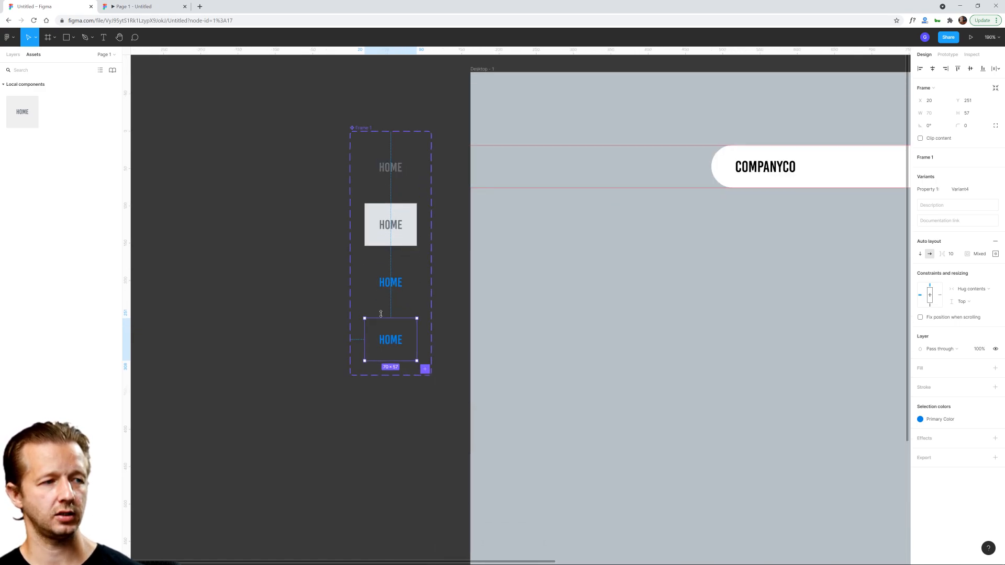
pyautogui.click(391, 212)
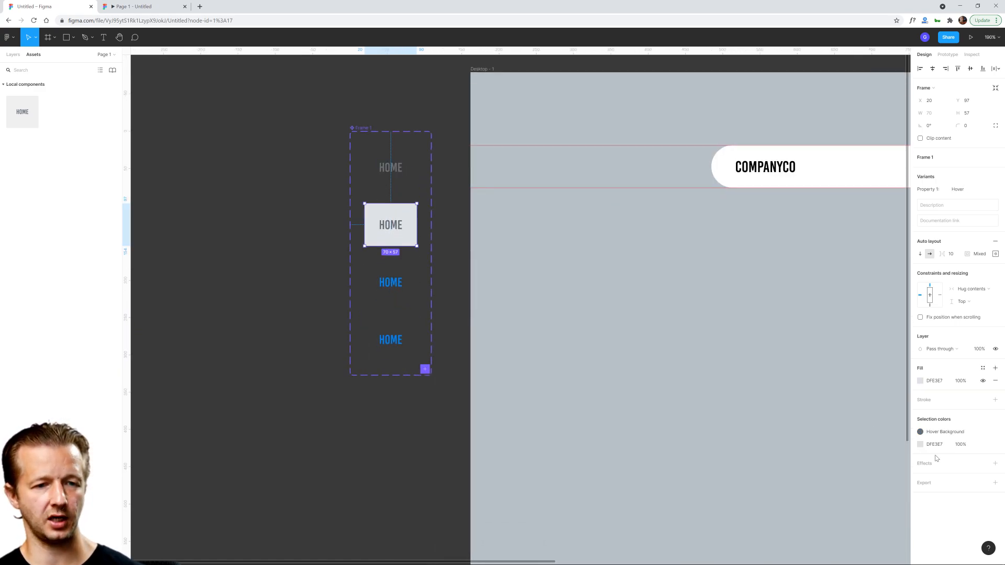
pyautogui.click(407, 342)
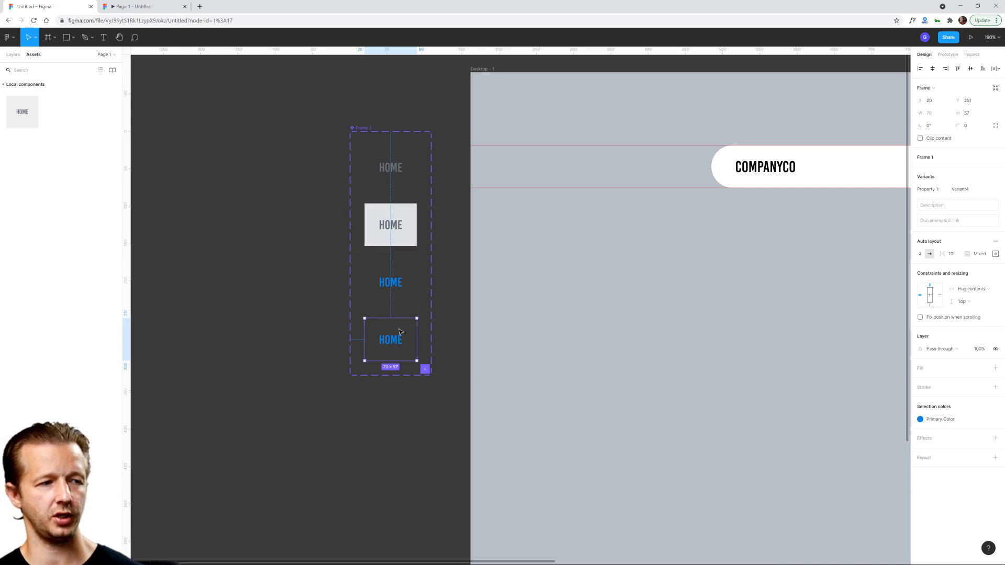
pyautogui.press('Return')
pyautogui.click(404, 329)
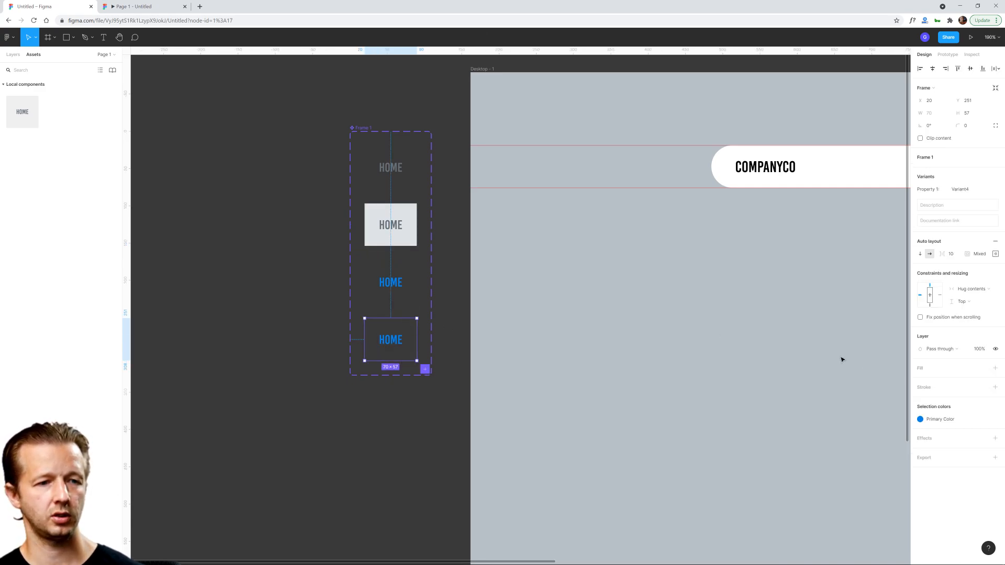
pyautogui.click(929, 421)
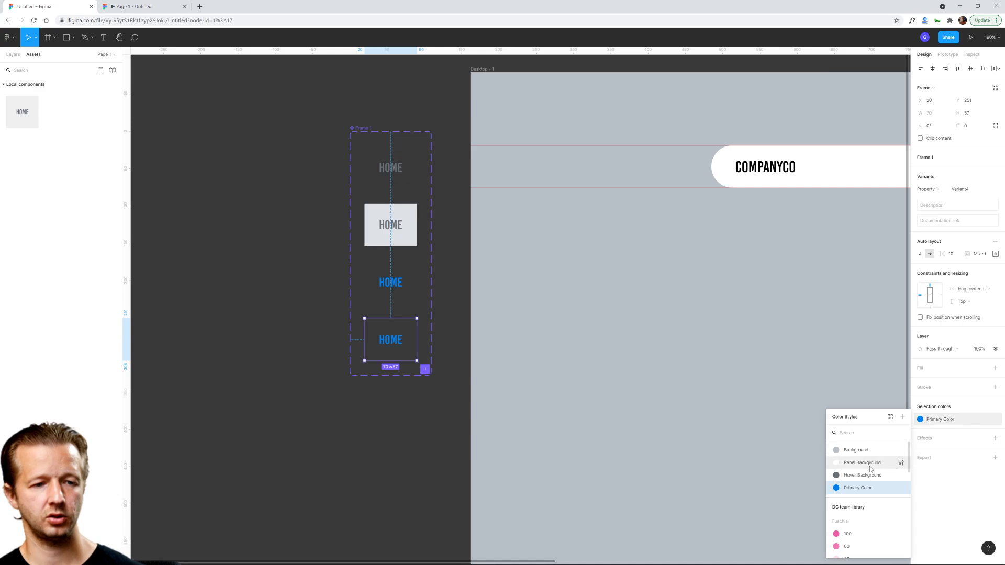
pyautogui.click(853, 477)
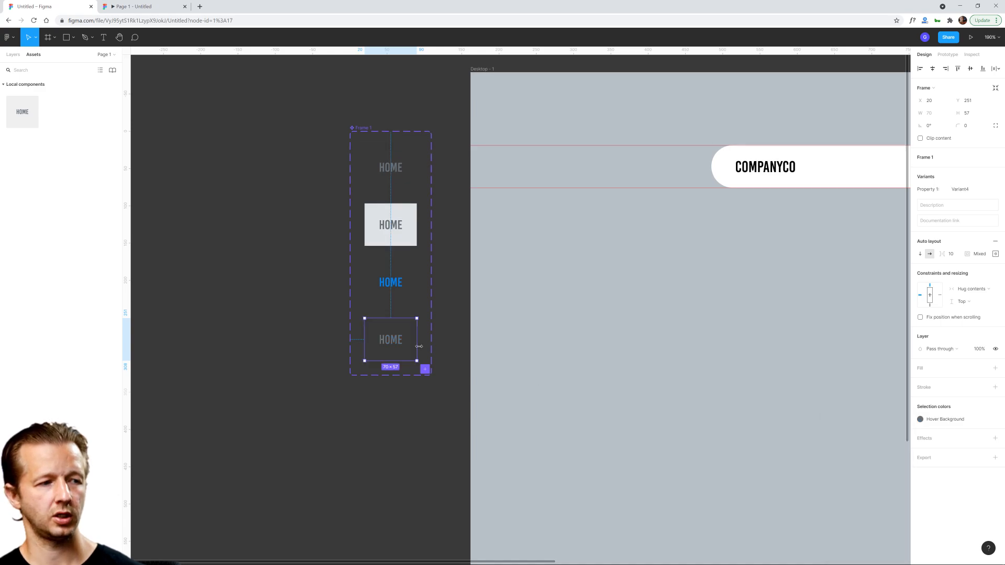
pyautogui.click(390, 341)
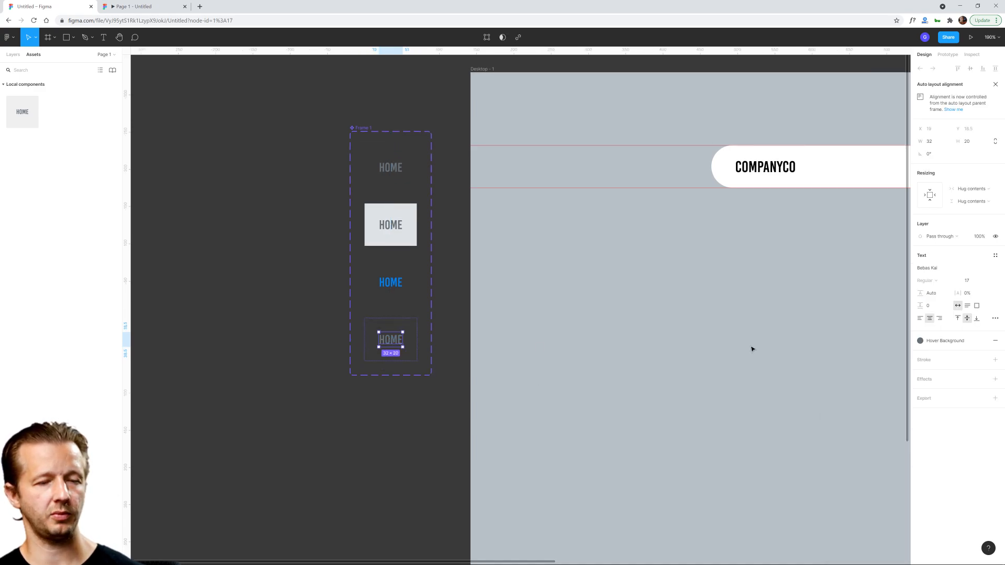
pyautogui.click(931, 342)
pyautogui.click(946, 425)
pyautogui.click(359, 426)
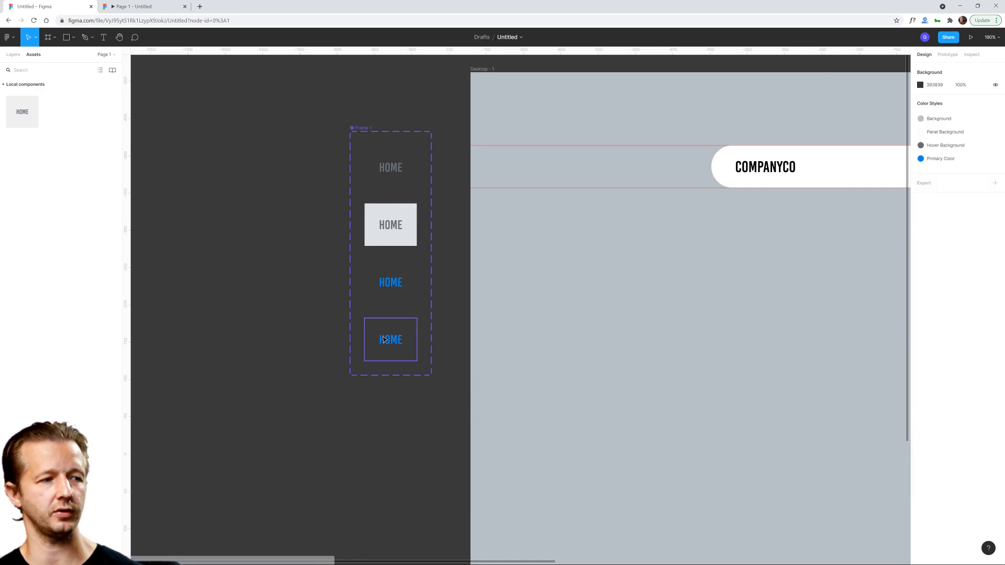
# Step: Connect the Active variant to the fourth variant with a While hovering, Change to prototype interaction
pyautogui.click(401, 282)
pyautogui.click(947, 54)
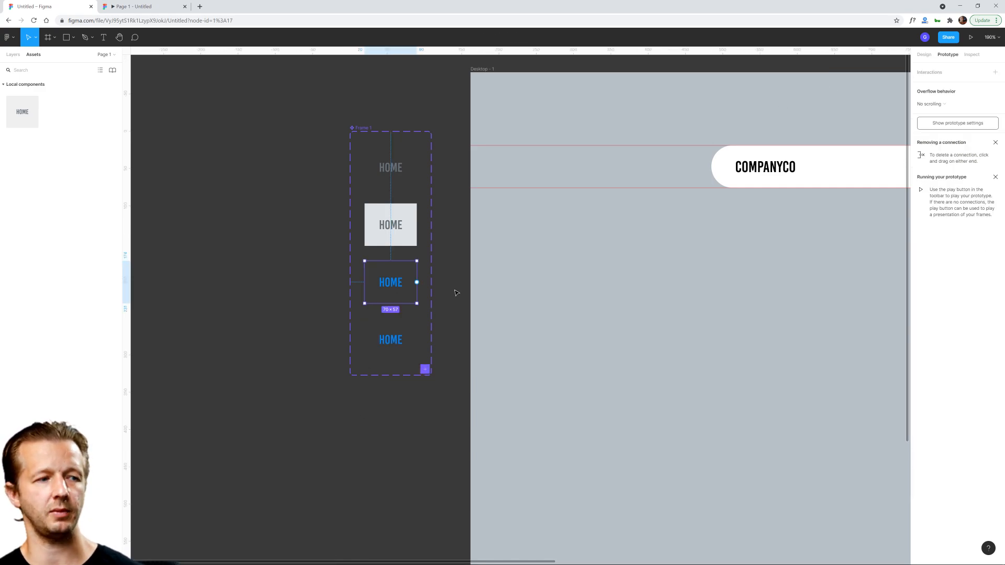
pyautogui.moveTo(417, 283); pyautogui.dragTo(391, 338)
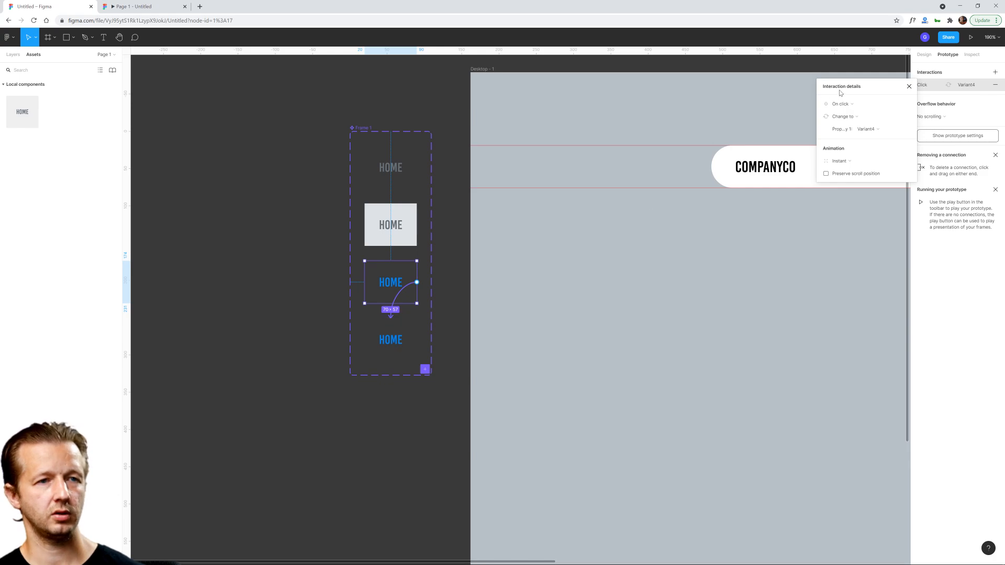
pyautogui.click(848, 107)
pyautogui.click(851, 126)
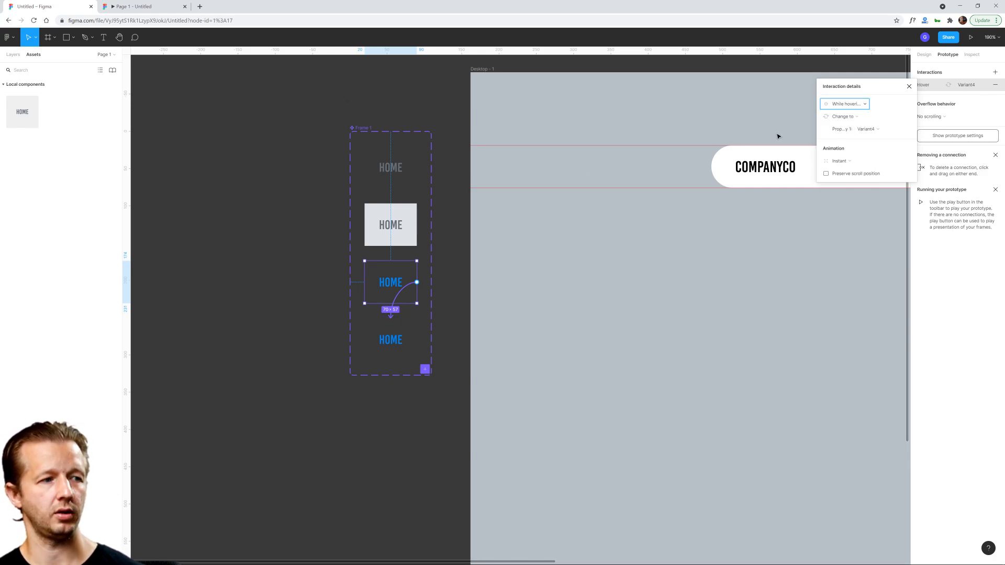
# Step: Rename the fourth variant's Property 1 value to "Active Hover"
pyautogui.click(411, 338)
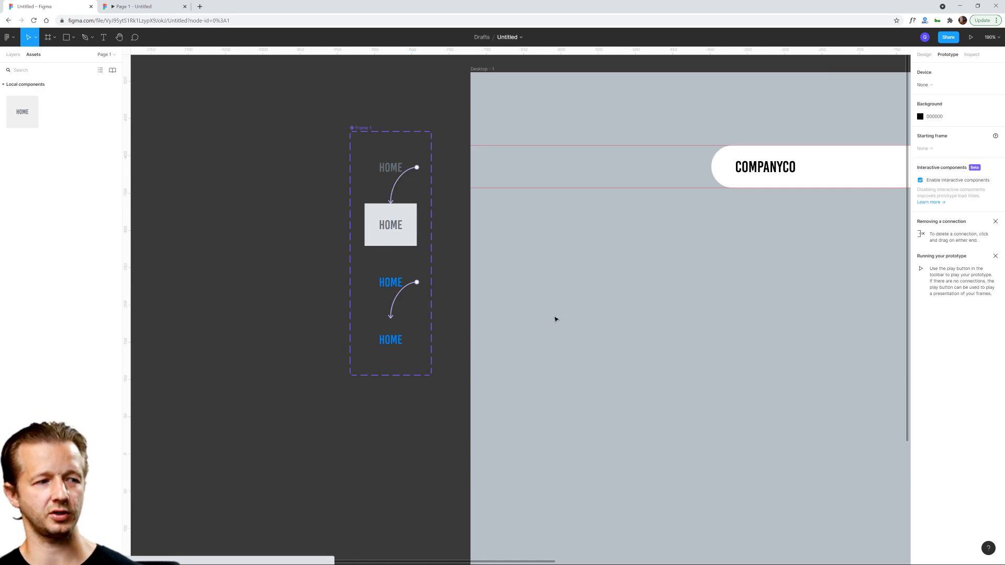
pyautogui.click(924, 54)
pyautogui.click(968, 192)
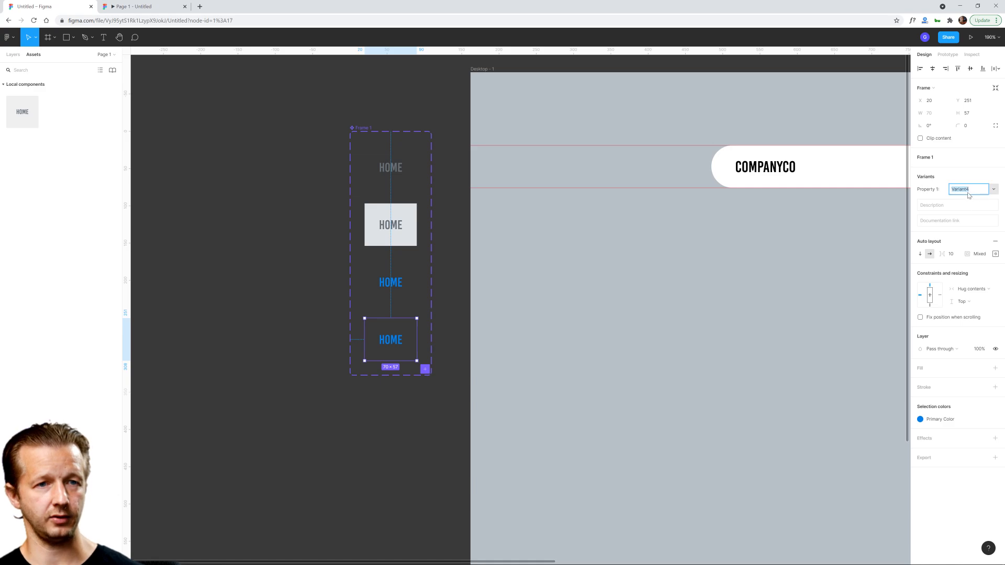
pyautogui.write('Acti')
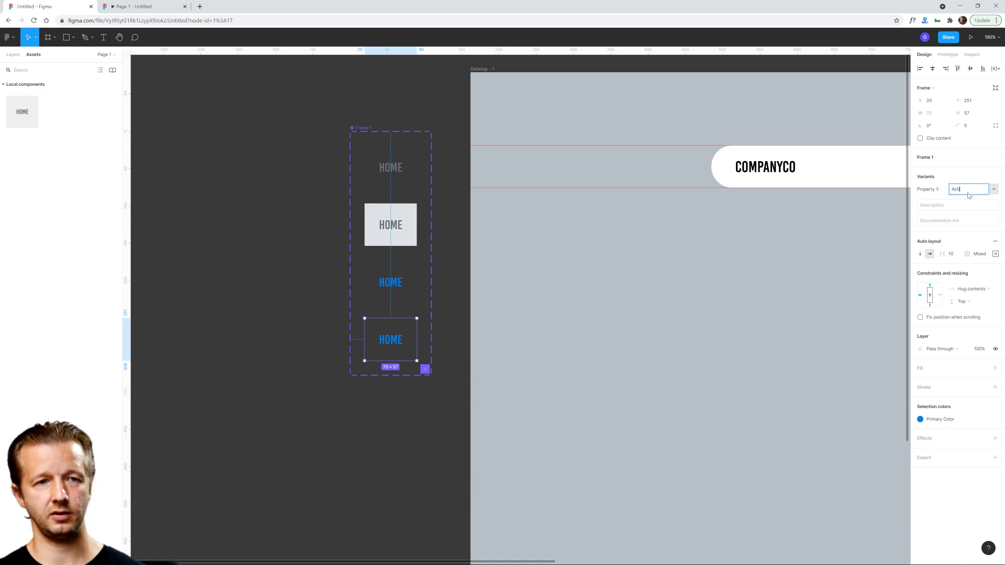
pyautogui.write('ve Hover')
pyautogui.press('Return')
pyautogui.click(303, 256)
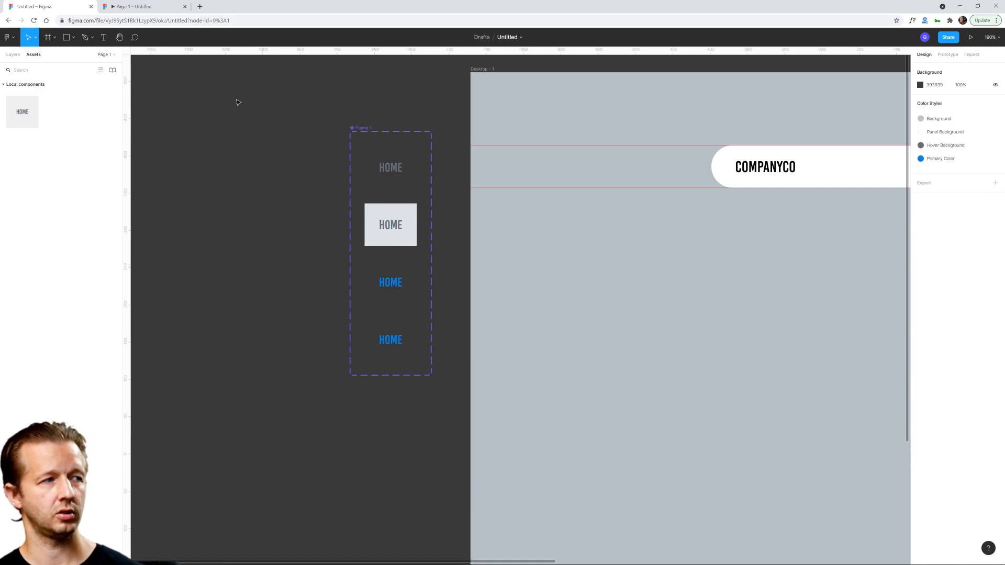
# Step: Add a background fill to the Active Hover variant and apply the Hover Background color style to it
pyautogui.click(144, 10)
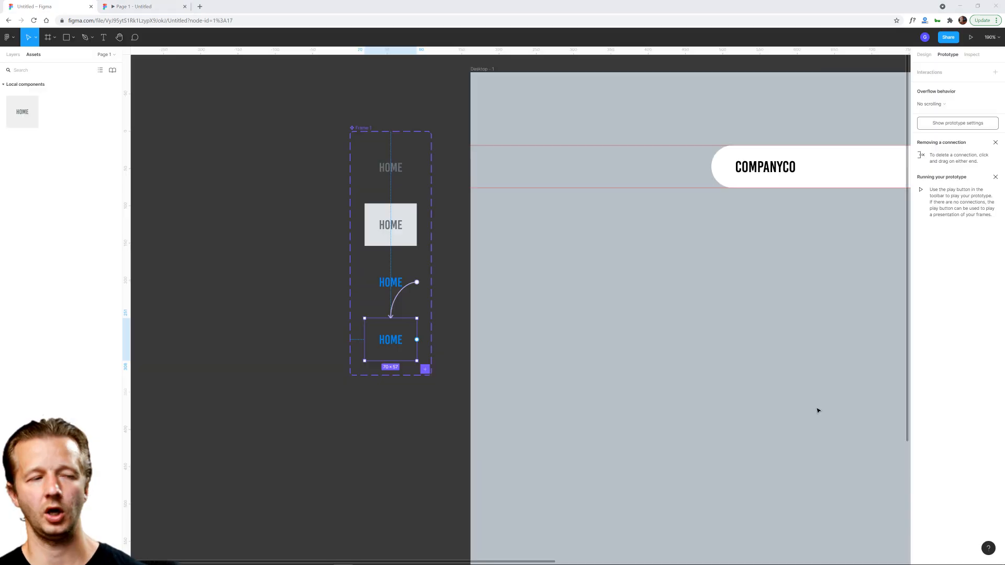
pyautogui.click(377, 325)
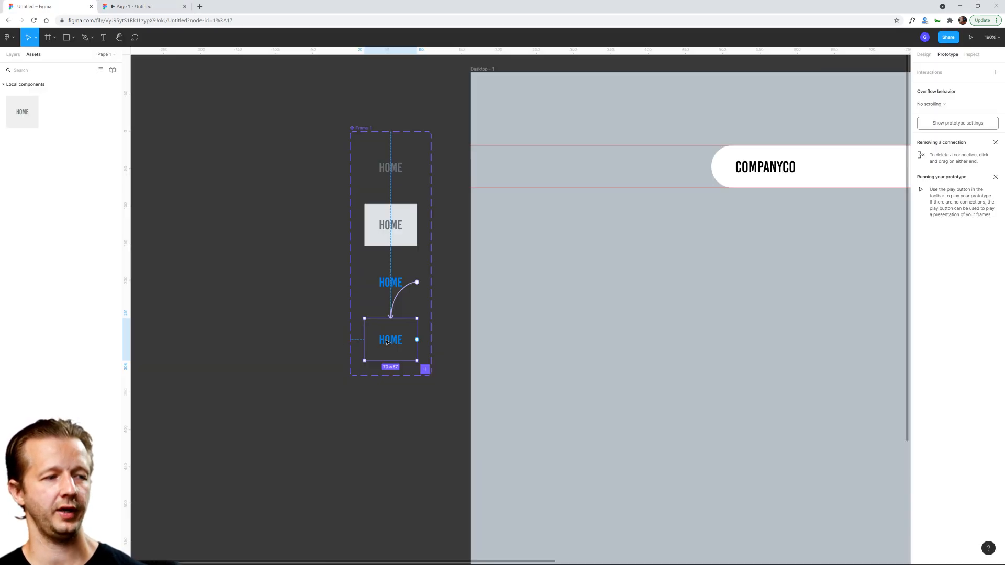
pyautogui.doubleClick(386, 341)
pyautogui.click(397, 323)
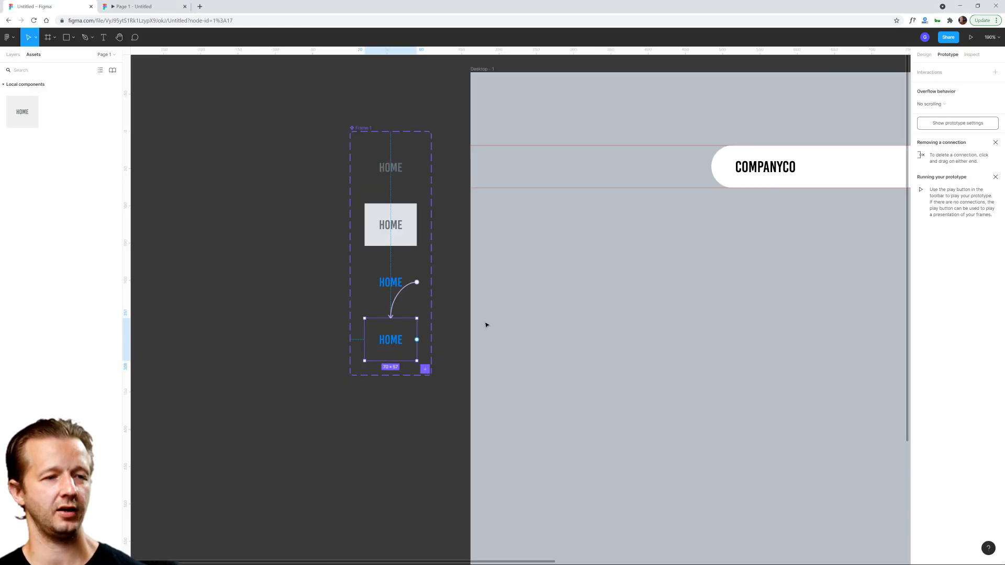
pyautogui.click(924, 55)
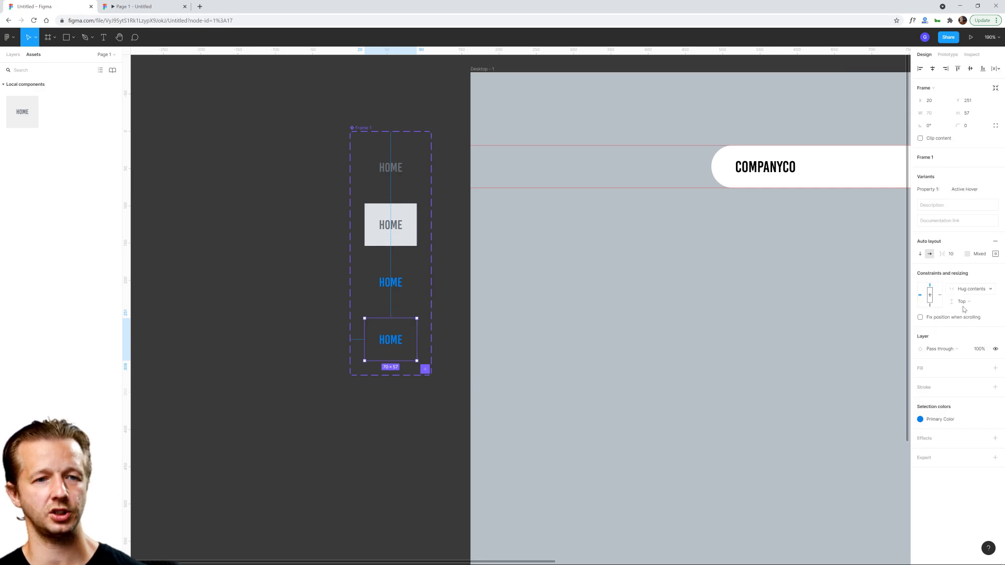
pyautogui.click(994, 368)
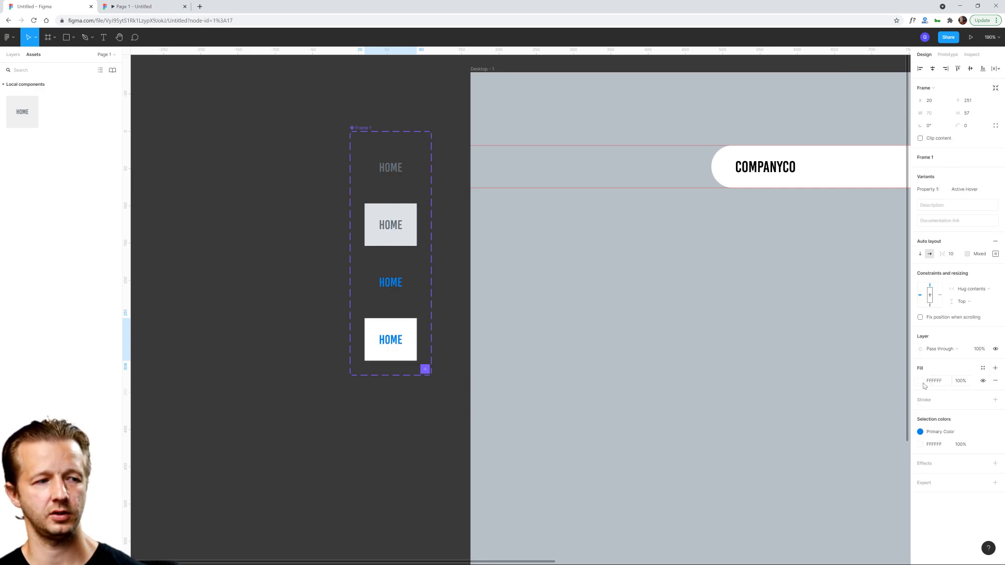
pyautogui.click(920, 382)
pyautogui.click(921, 382)
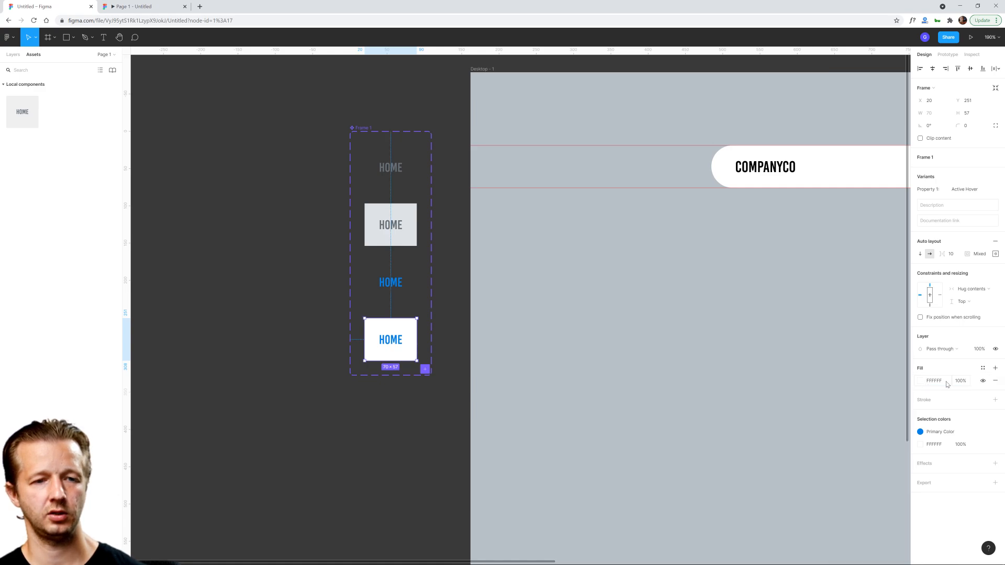
pyautogui.click(982, 368)
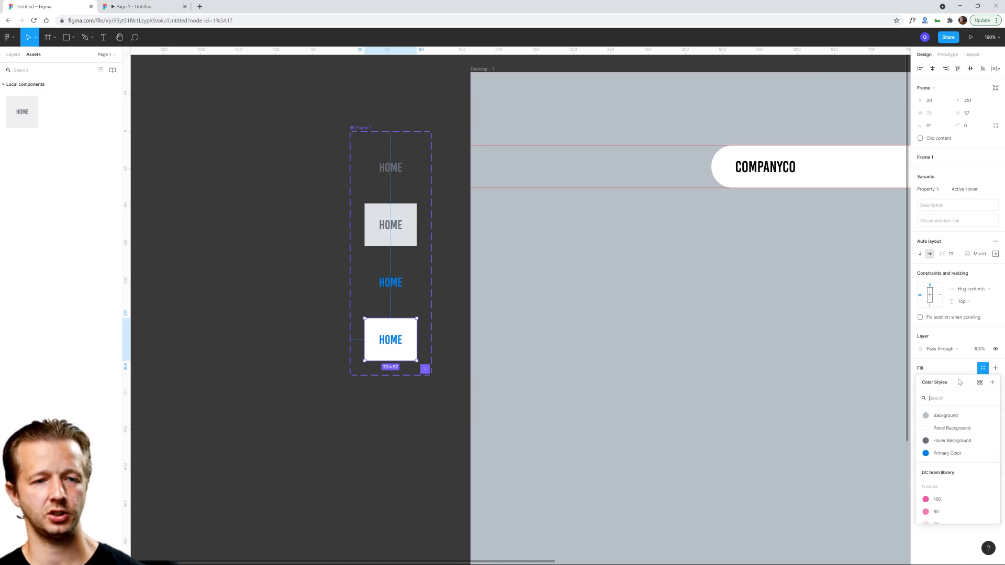
pyautogui.click(954, 442)
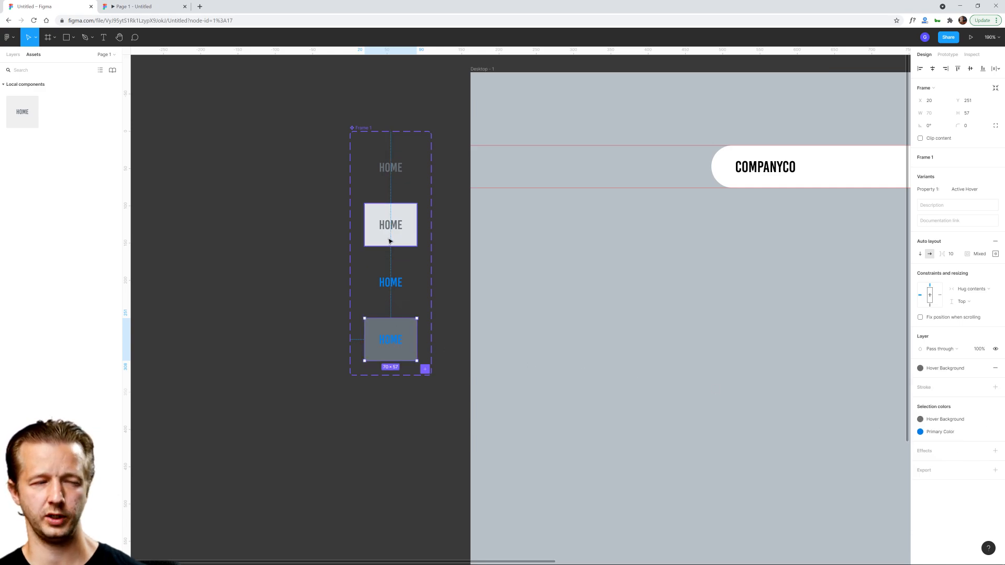
pyautogui.click(934, 370)
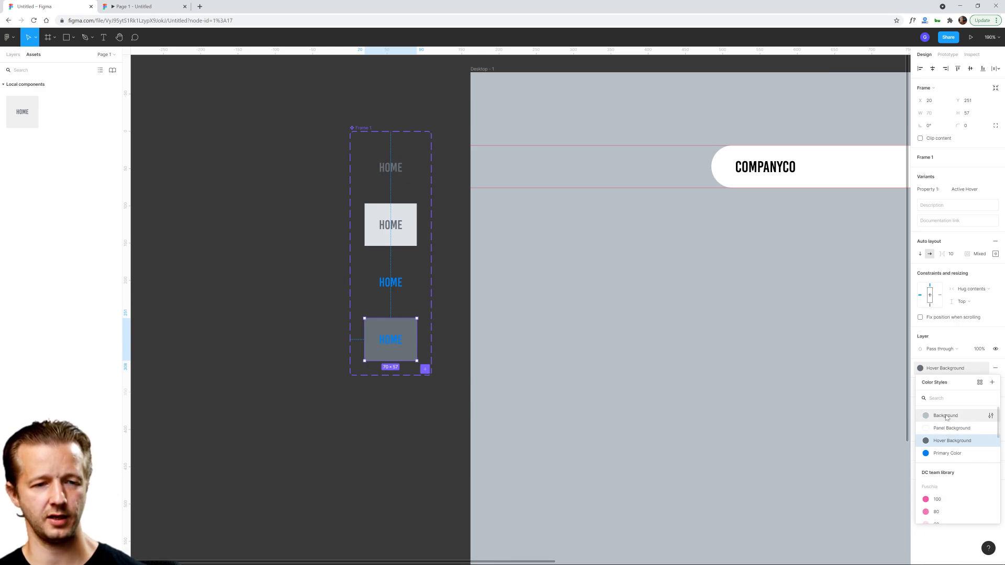
# Step: Create a color style named "Hover Link Background" from the Hover variant's light grey fill
pyautogui.click(387, 222)
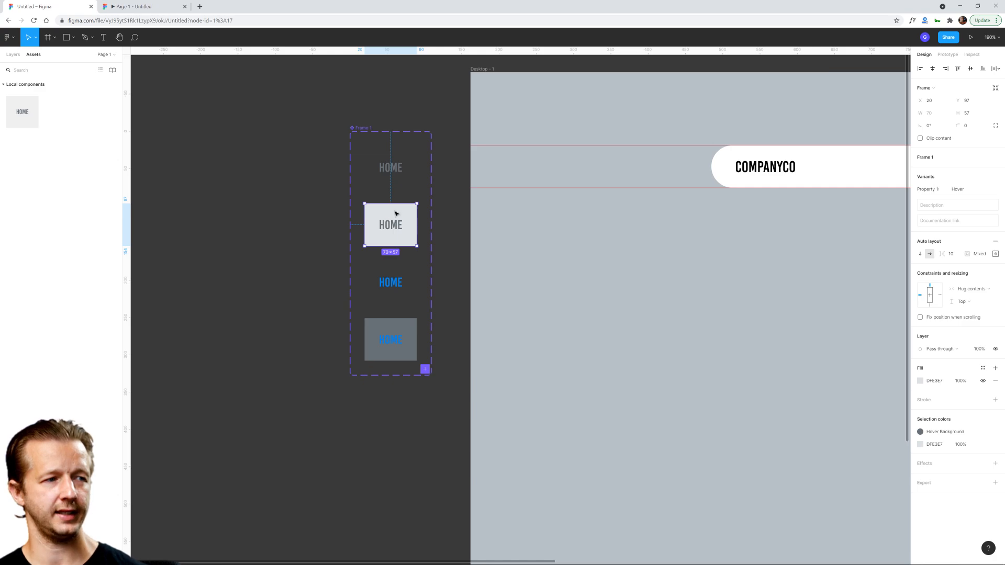
pyautogui.doubleClick(384, 229)
pyautogui.click(393, 206)
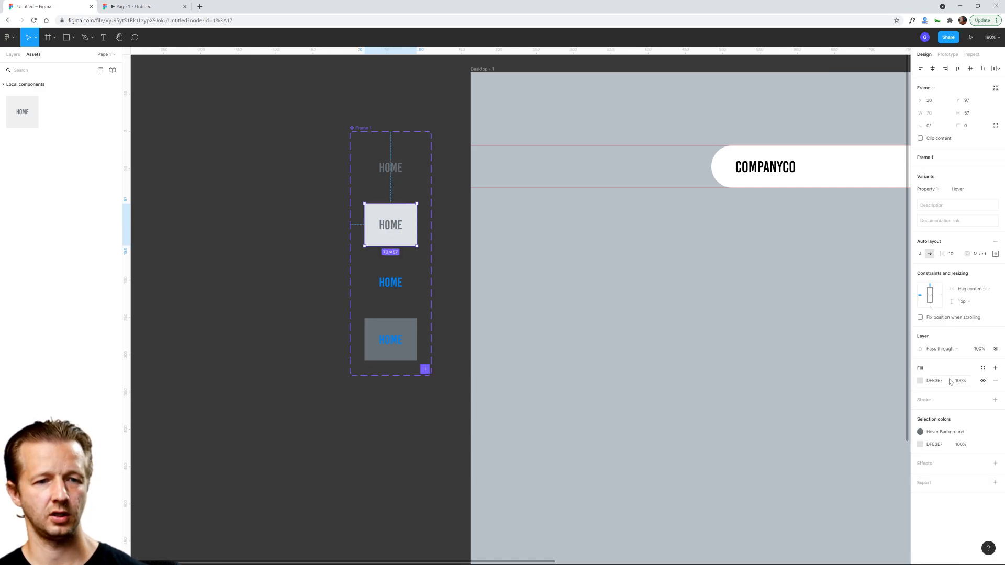
pyautogui.click(982, 367)
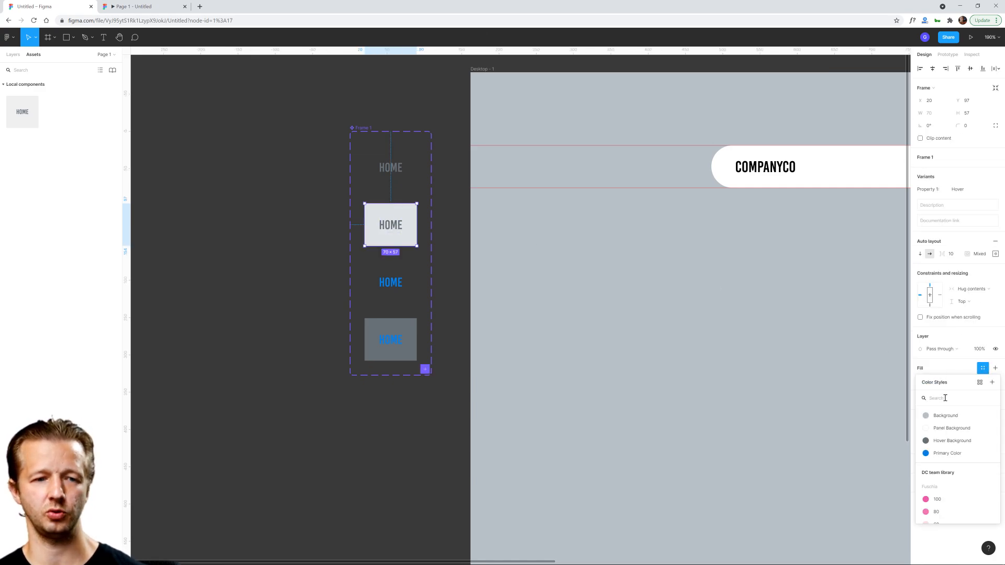
pyautogui.write('Hover')
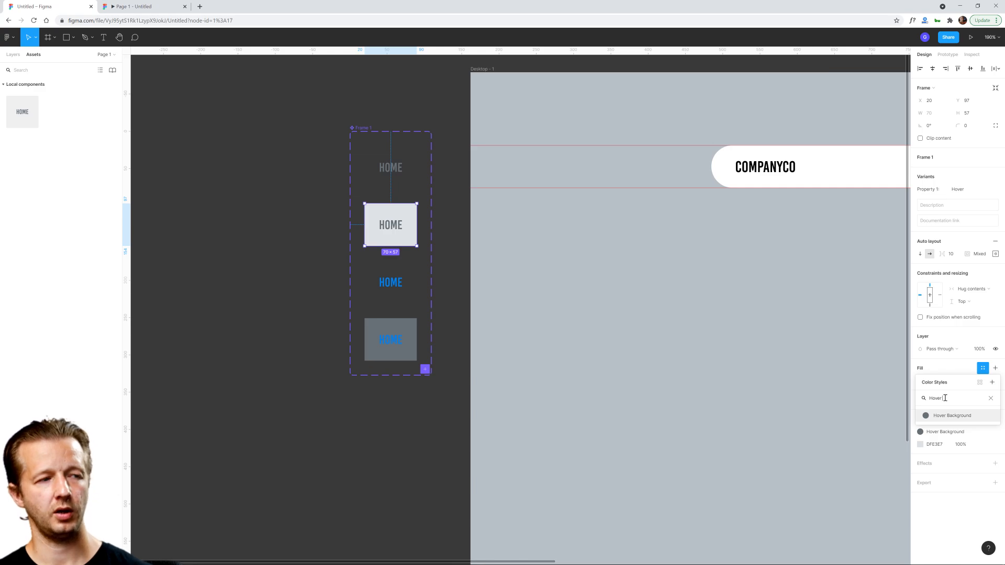
pyautogui.write(' Br')
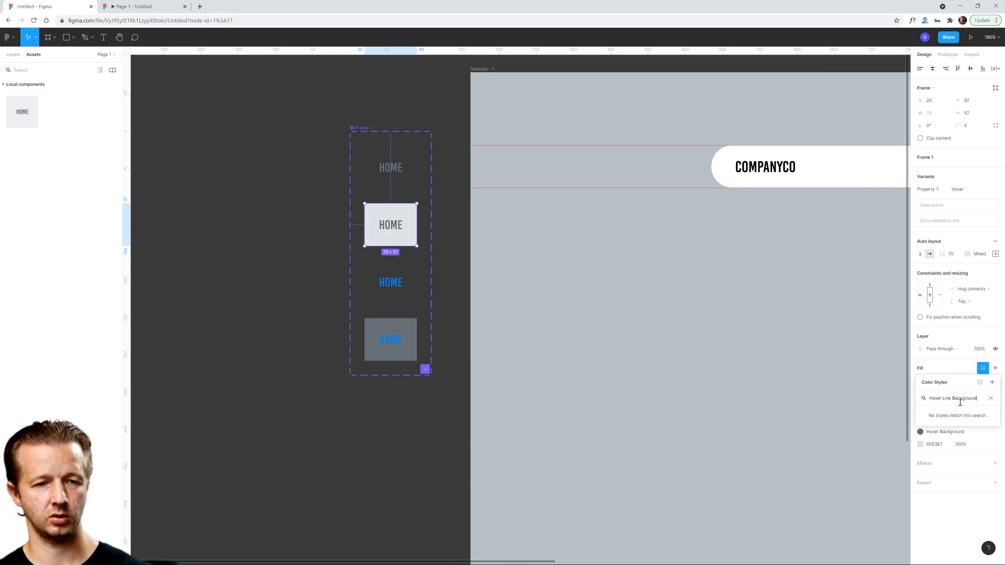
pyautogui.moveTo(978, 397); pyautogui.dragTo(912, 399)
pyautogui.hotkey('ctrl', 'c')
pyautogui.click(991, 382)
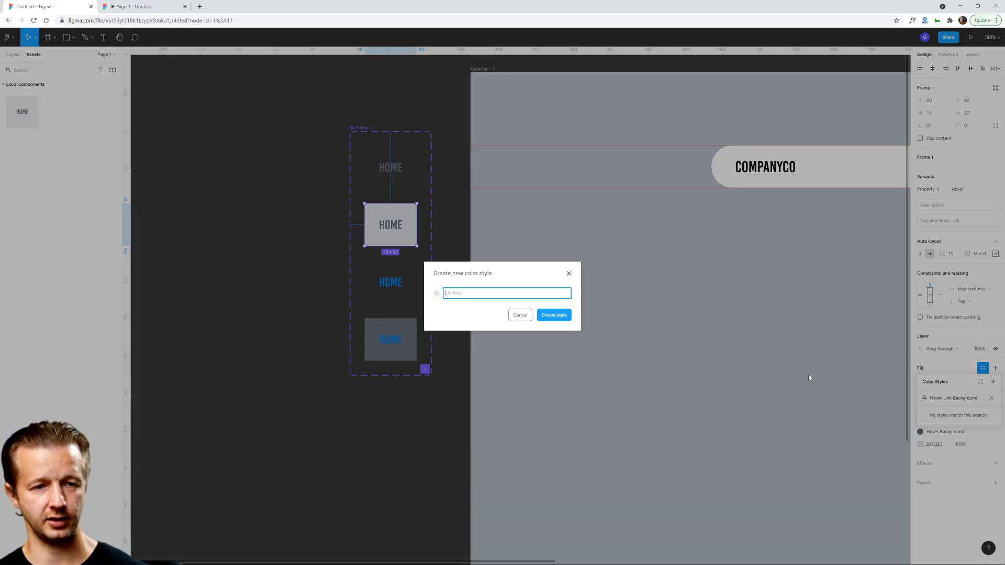
pyautogui.hotkey('ctrl', 'v')
pyautogui.click(554, 314)
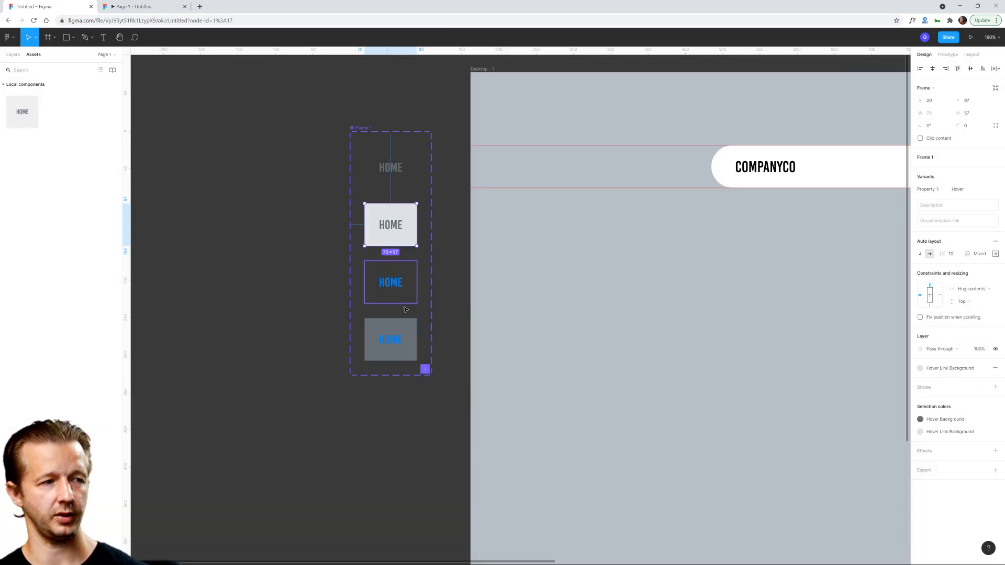
# Step: Apply the Hover Link Background color style to the Active Hover variant's fill
pyautogui.click(398, 326)
pyautogui.doubleClick(398, 340)
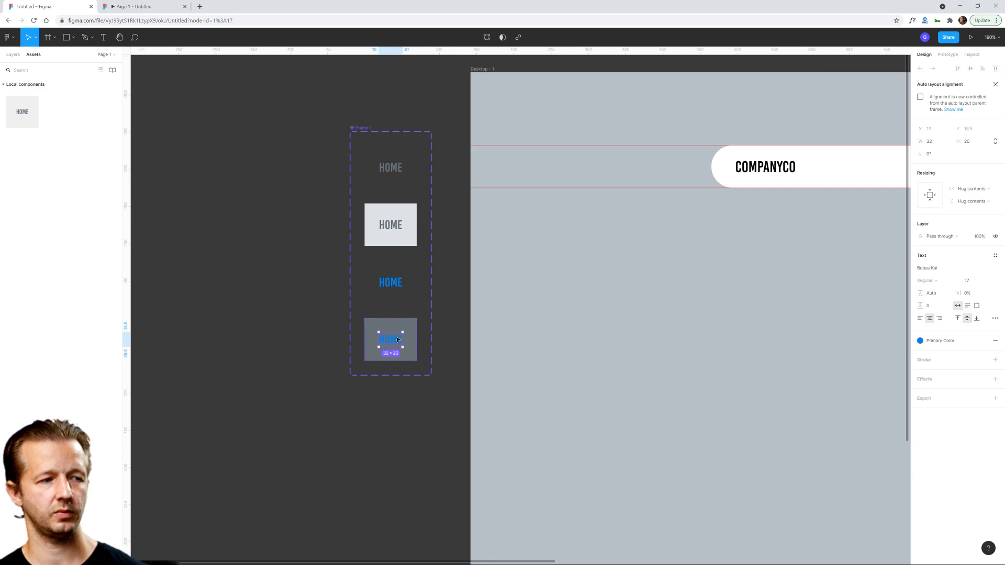
pyautogui.press('Escape')
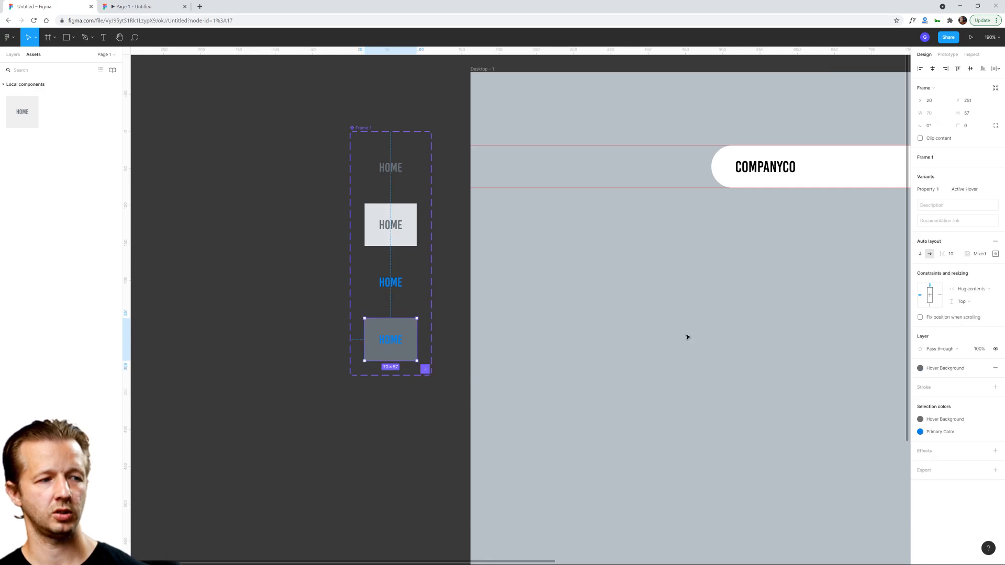
pyautogui.click(942, 370)
pyautogui.click(953, 466)
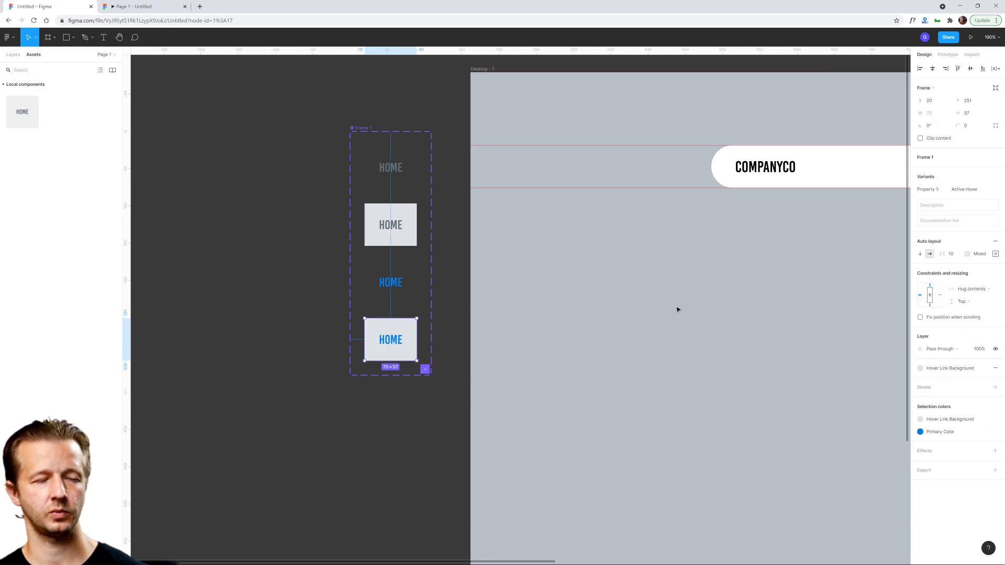
# Step: Check the navigation links' hover states in the prototype preview and return to the design file
pyautogui.click(146, 11)
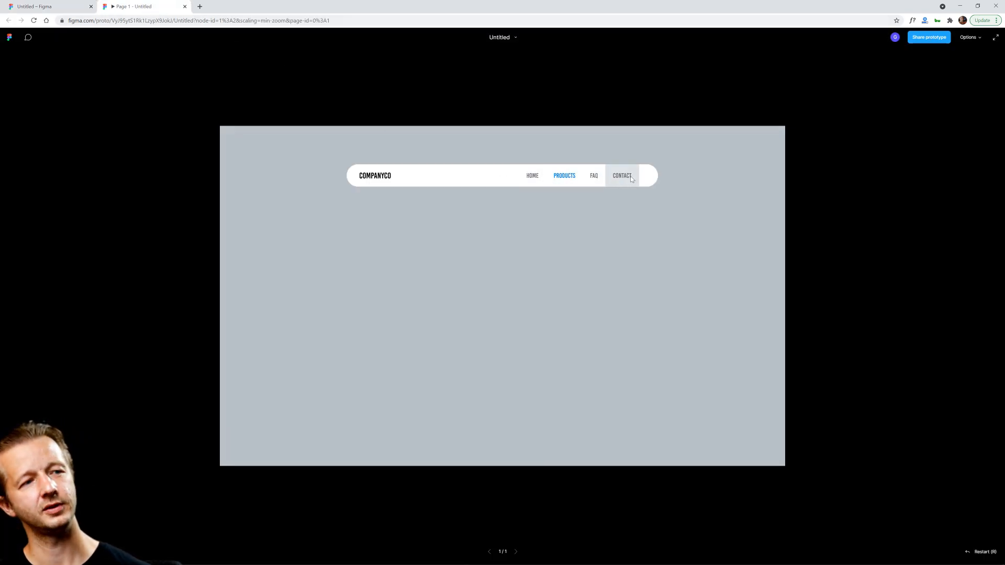
pyautogui.click(52, 5)
# Step: Add auto layout to the COMPANYCO logo and the navigation links frame together
pyautogui.scroll(-4, 680, 236)
pyautogui.moveTo(759, 262); pyautogui.dragTo(524, 263)
pyautogui.scroll(3, 579, 227)
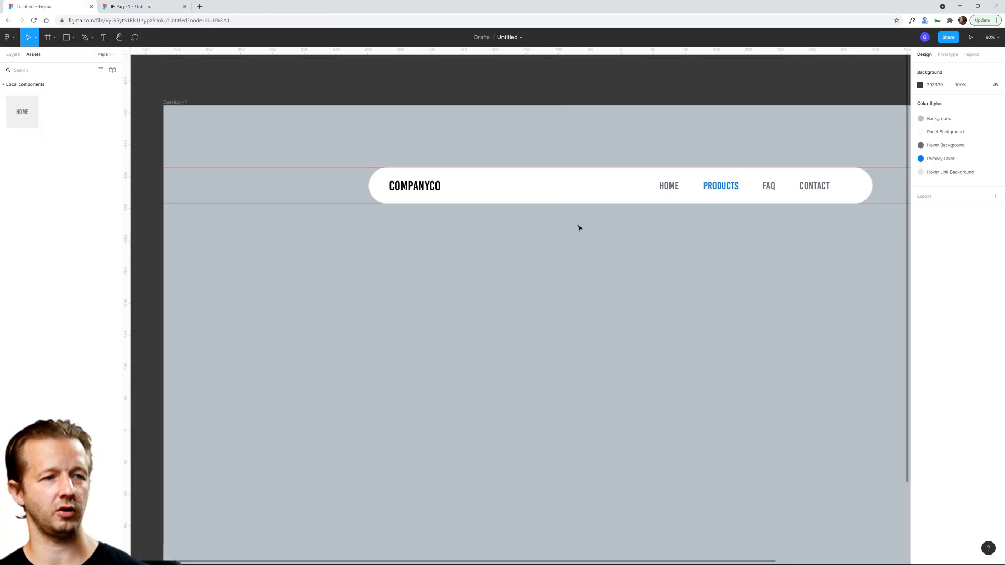
pyautogui.moveTo(636, 230); pyautogui.dragTo(594, 249)
pyautogui.click(630, 206)
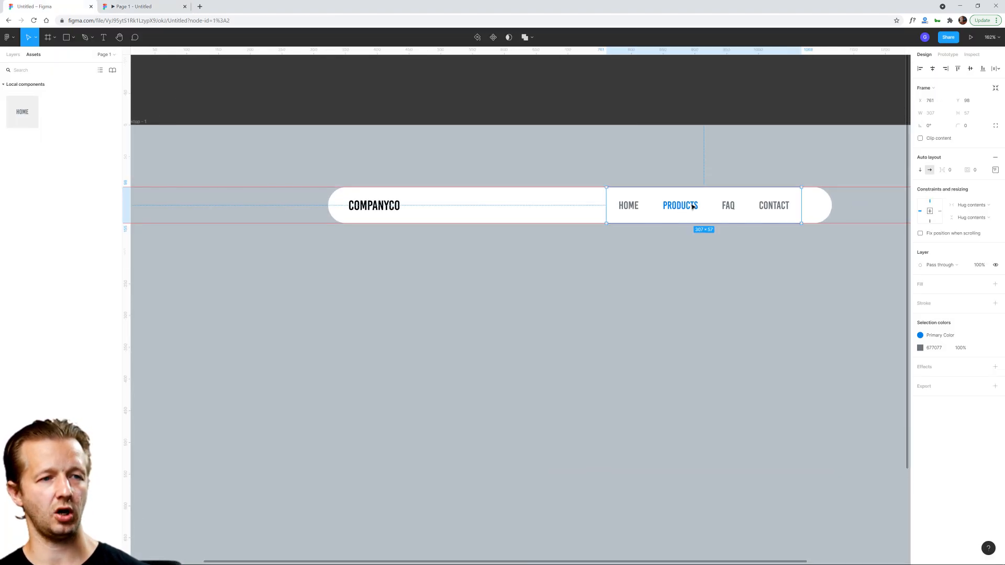
pyautogui.click(738, 207)
pyautogui.moveTo(773, 205)
pyautogui.mouseDown()
pyautogui.moveTo(678, 208)
pyautogui.moveTo(788, 208)
pyautogui.mouseUp()
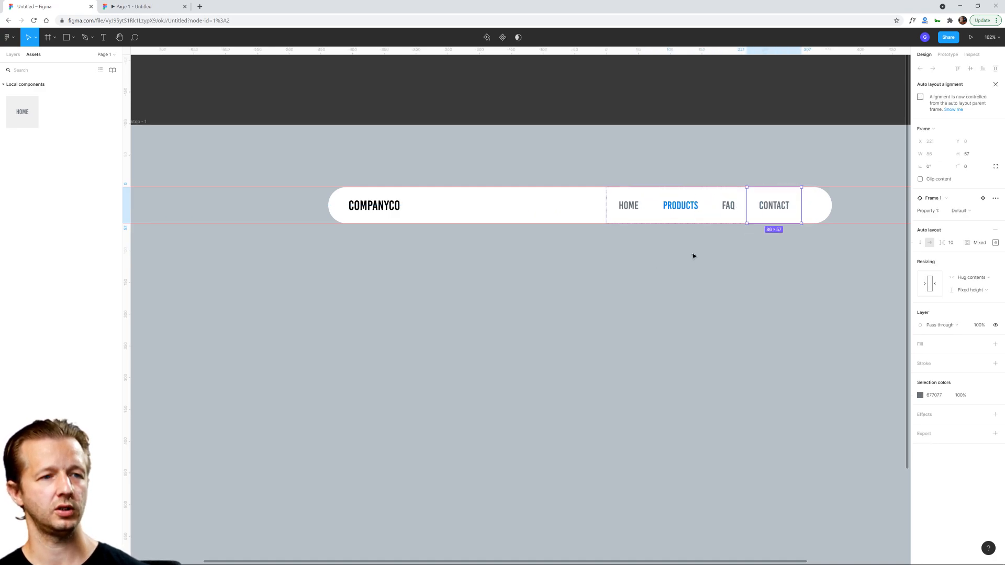
pyautogui.click(387, 207)
pyautogui.keyDown('shift'); pyautogui.click(634, 209); pyautogui.keyUp('shift')
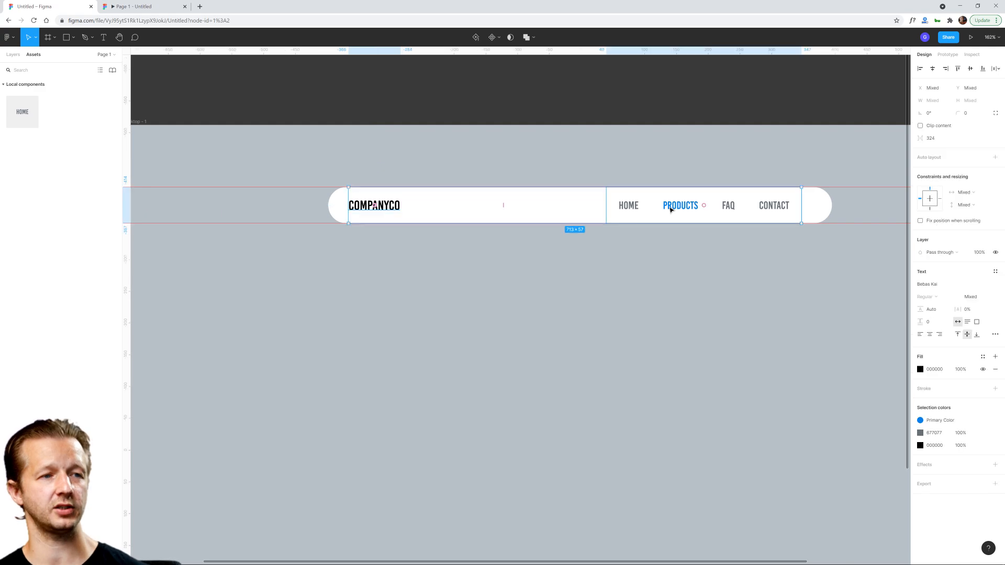
pyautogui.rightClick(387, 209)
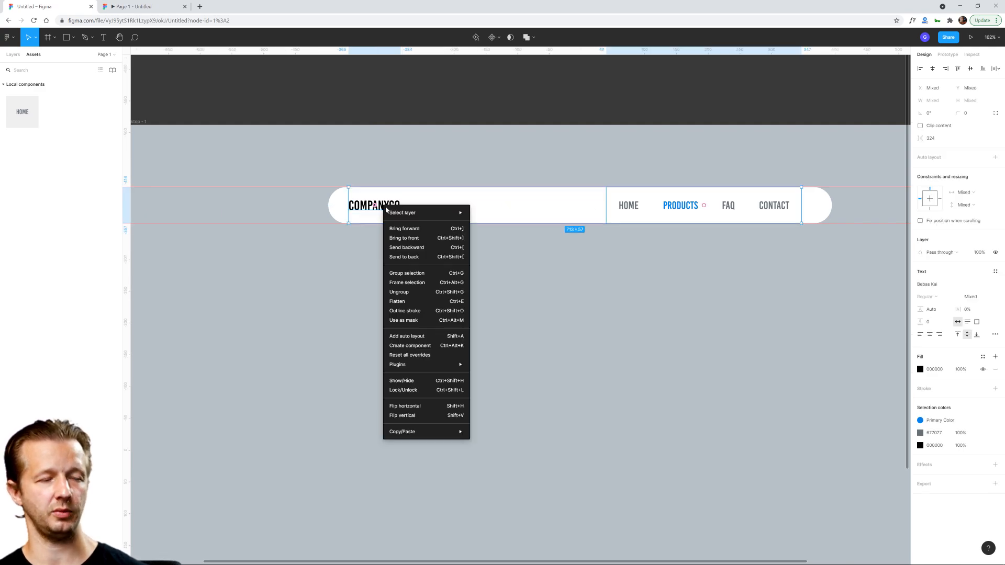
pyautogui.click(425, 336)
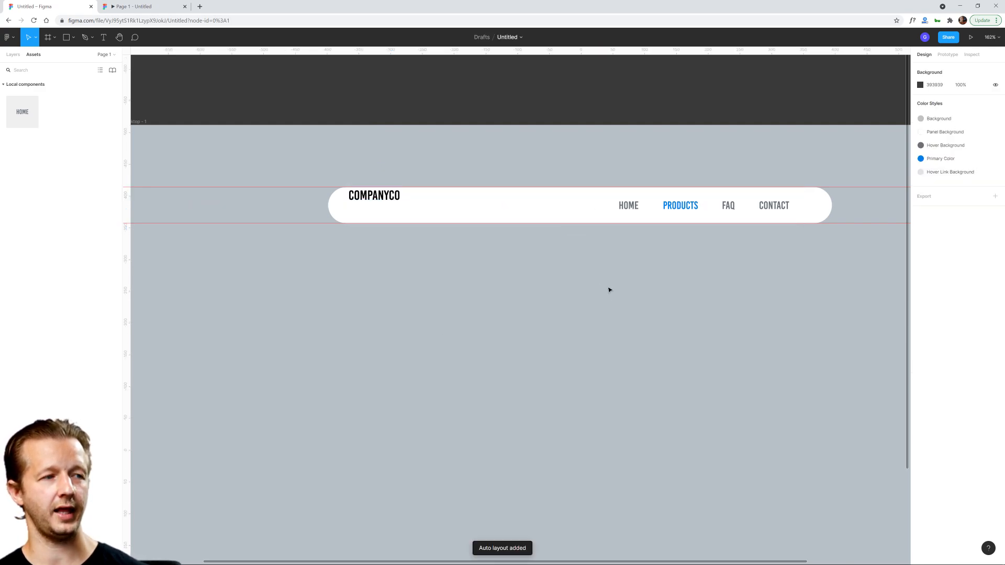
# Step: Try moving the COMPANYCO logo past the navigation links in the auto layout, and undo the move
pyautogui.doubleClick(382, 201)
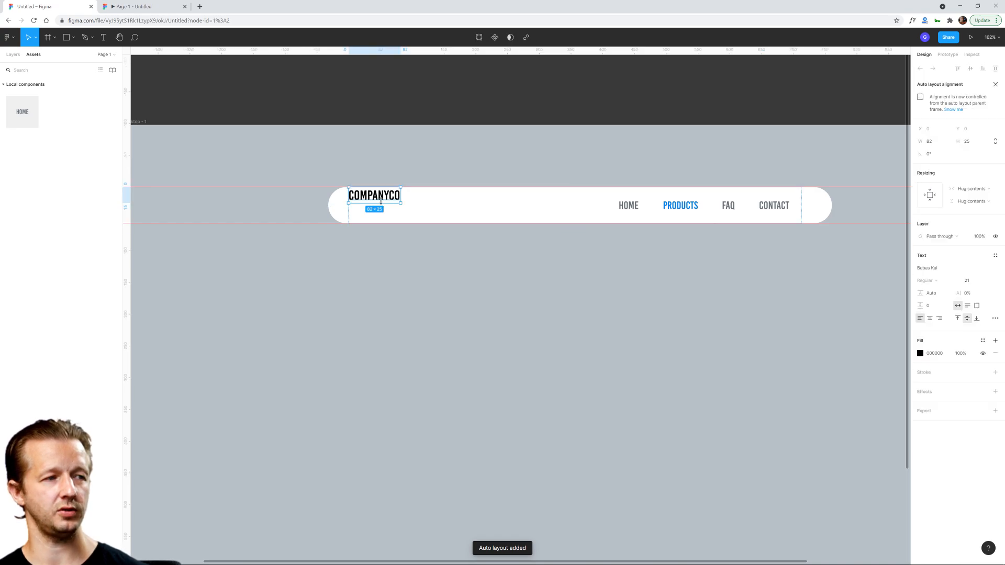
pyautogui.moveTo(381, 202); pyautogui.dragTo(762, 209)
pyautogui.click(385, 266)
pyautogui.click(386, 206)
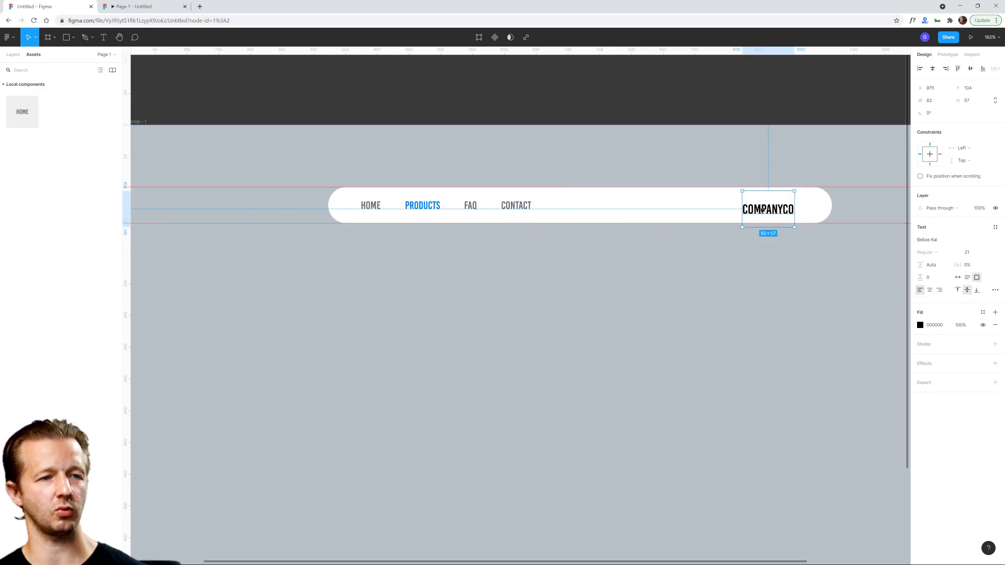
pyautogui.hotkey('ctrl', 'z')
pyautogui.click(511, 250)
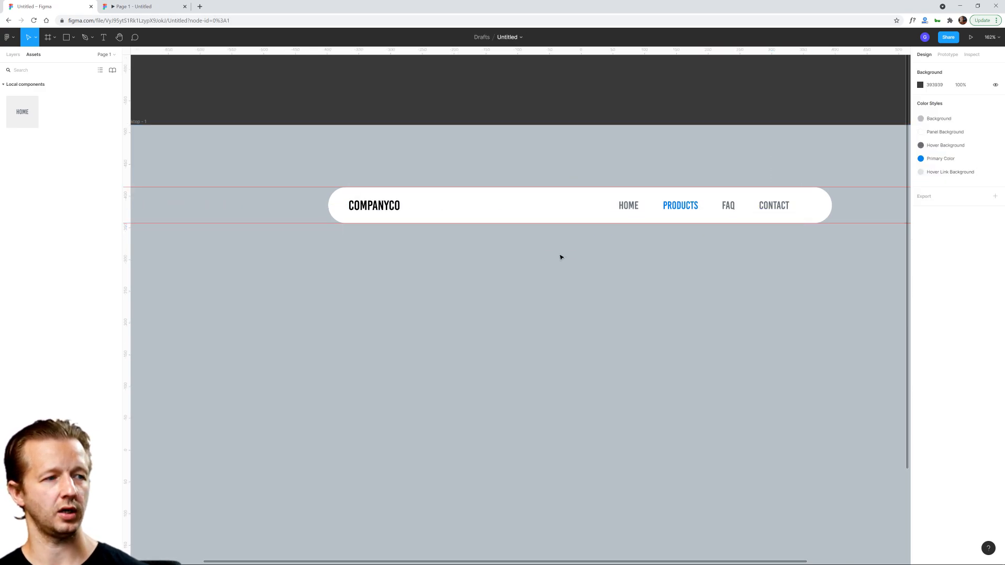
# Step: Hide the rulers and guides to show the navigation bar without guide lines
pyautogui.scroll(-5, 585, 251)
pyautogui.scroll(1, 594, 262)
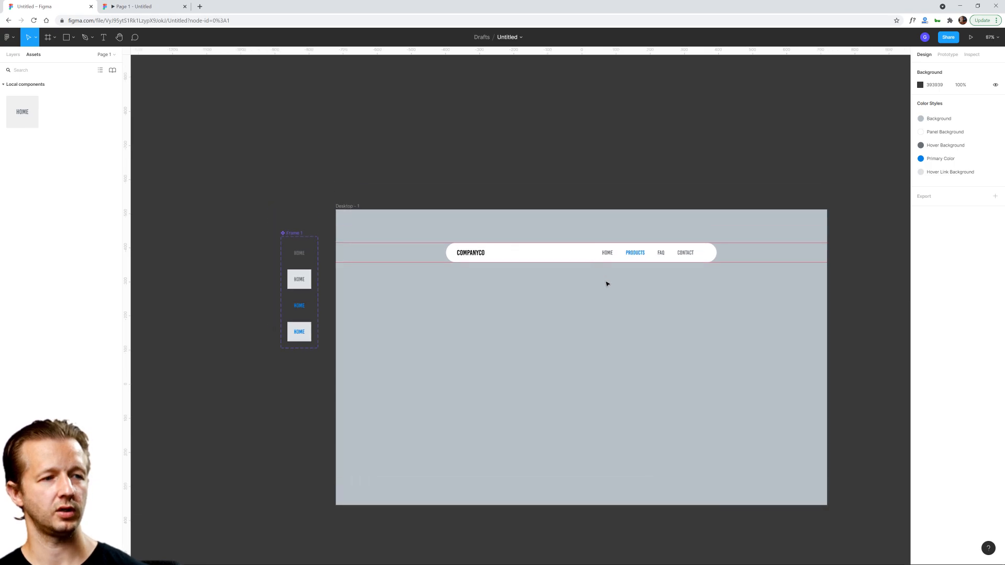
pyautogui.scroll(1, 607, 284)
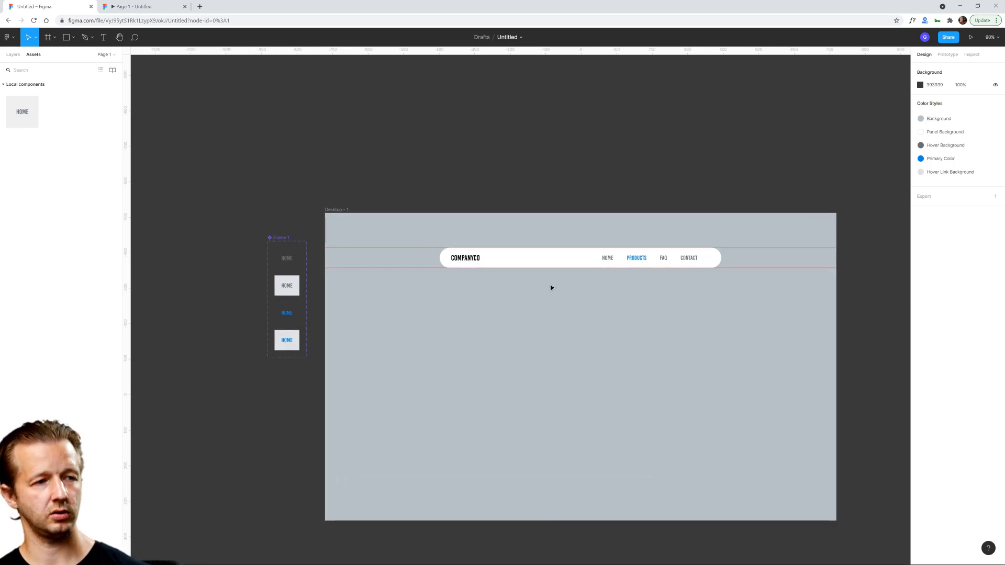
pyautogui.hotkey('shift', 'r')
pyautogui.scroll(3, 630, 283)
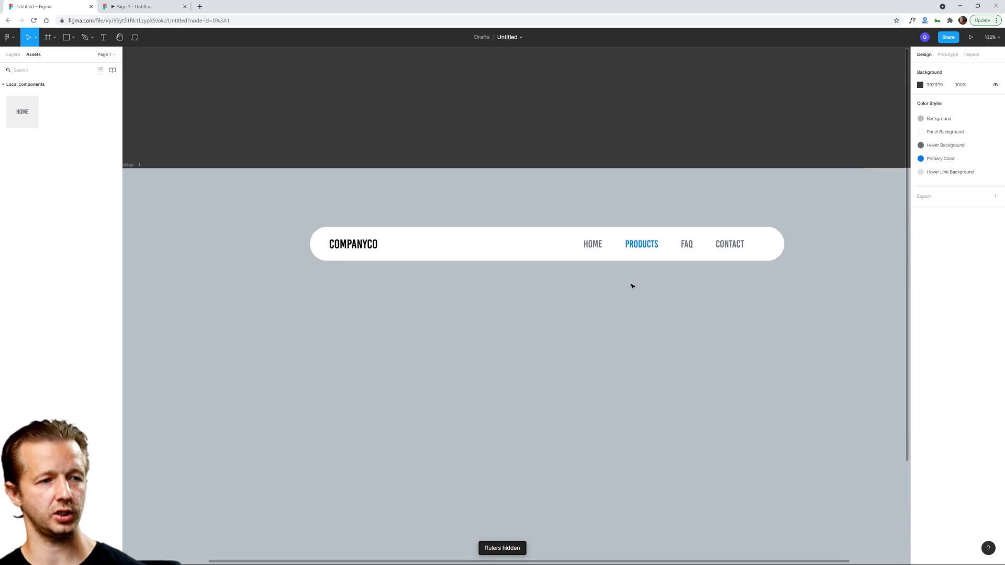
pyautogui.moveTo(601, 312); pyautogui.dragTo(622, 244)
pyautogui.scroll(1, 618, 224)
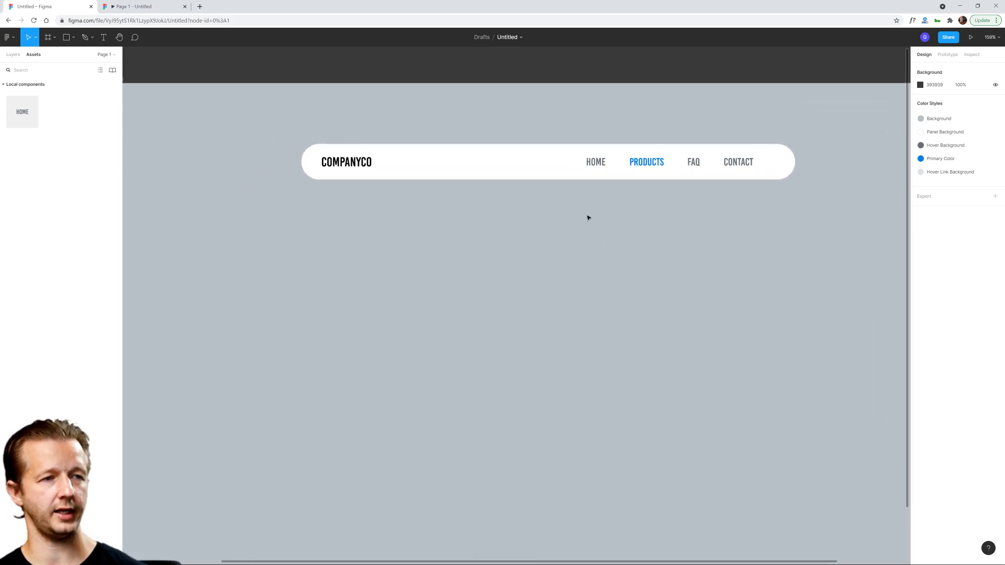